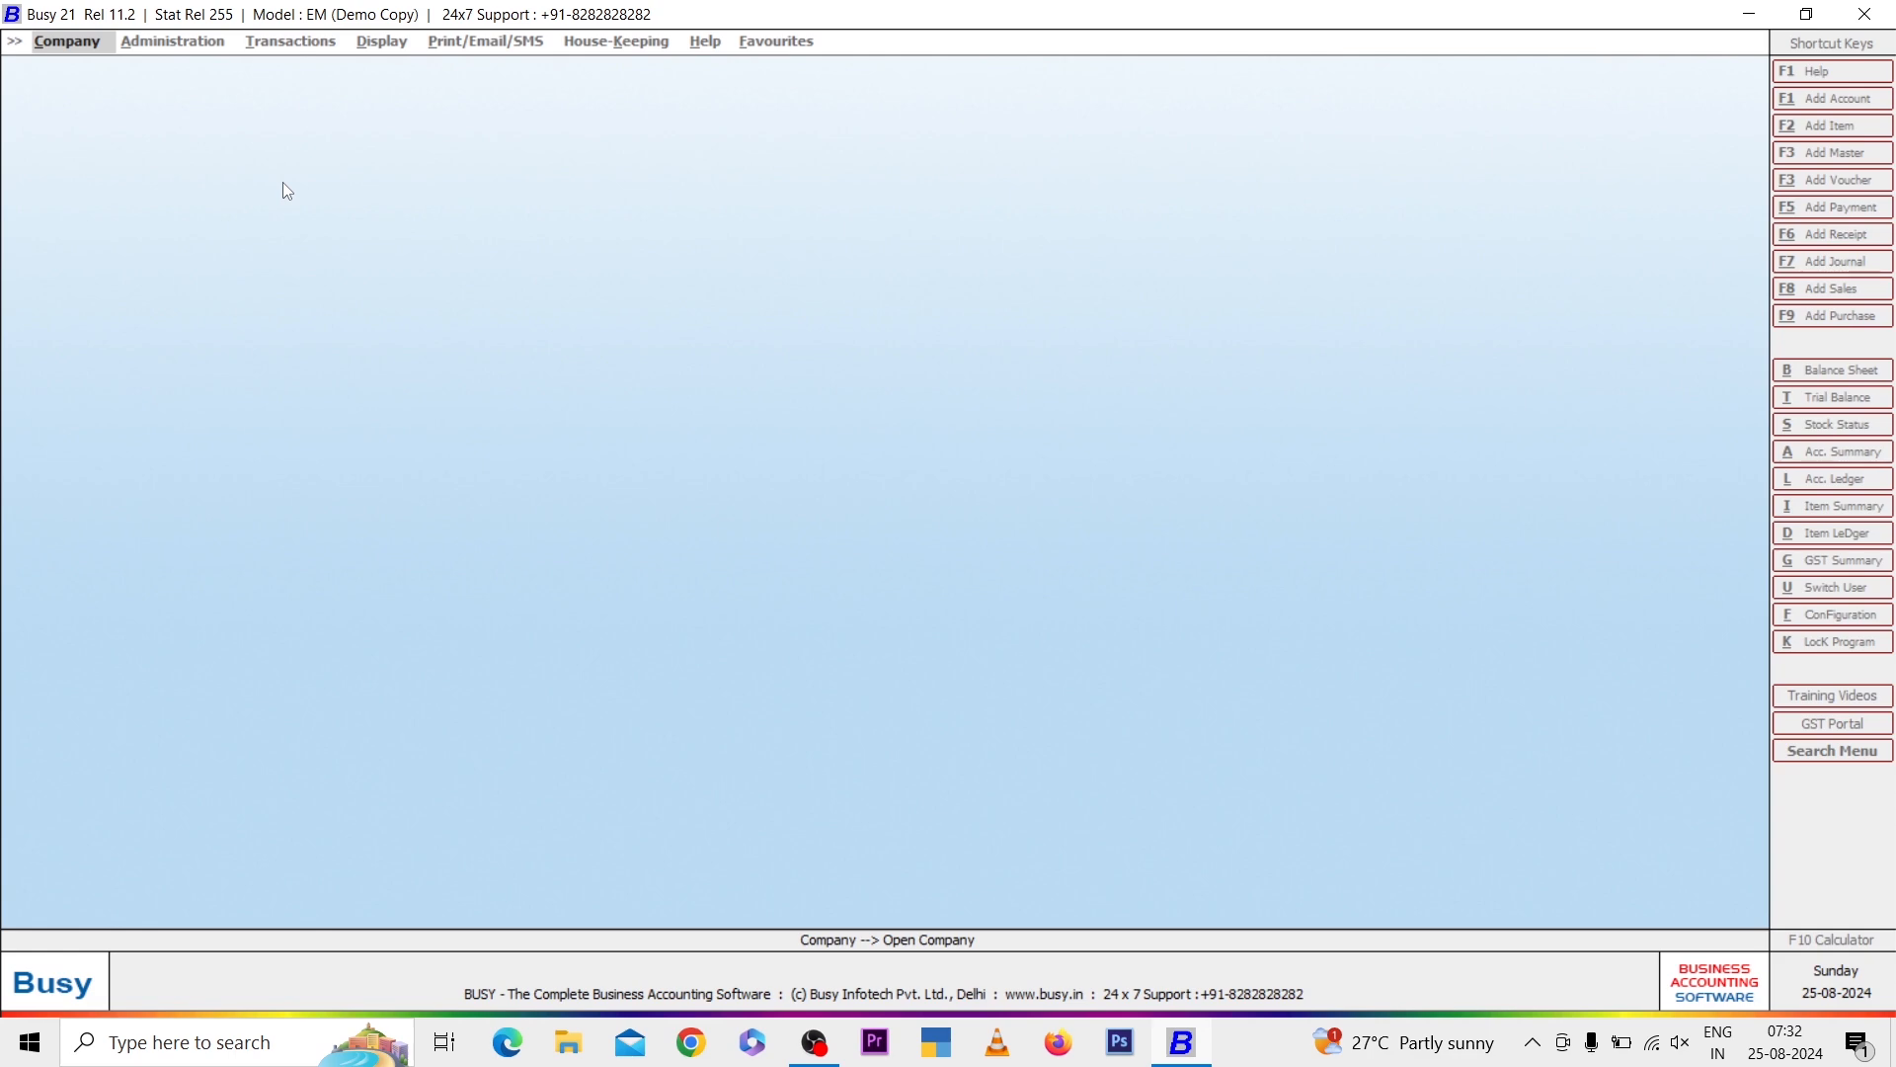
Start creating a new company, declining the offer of training videos
key("Return")
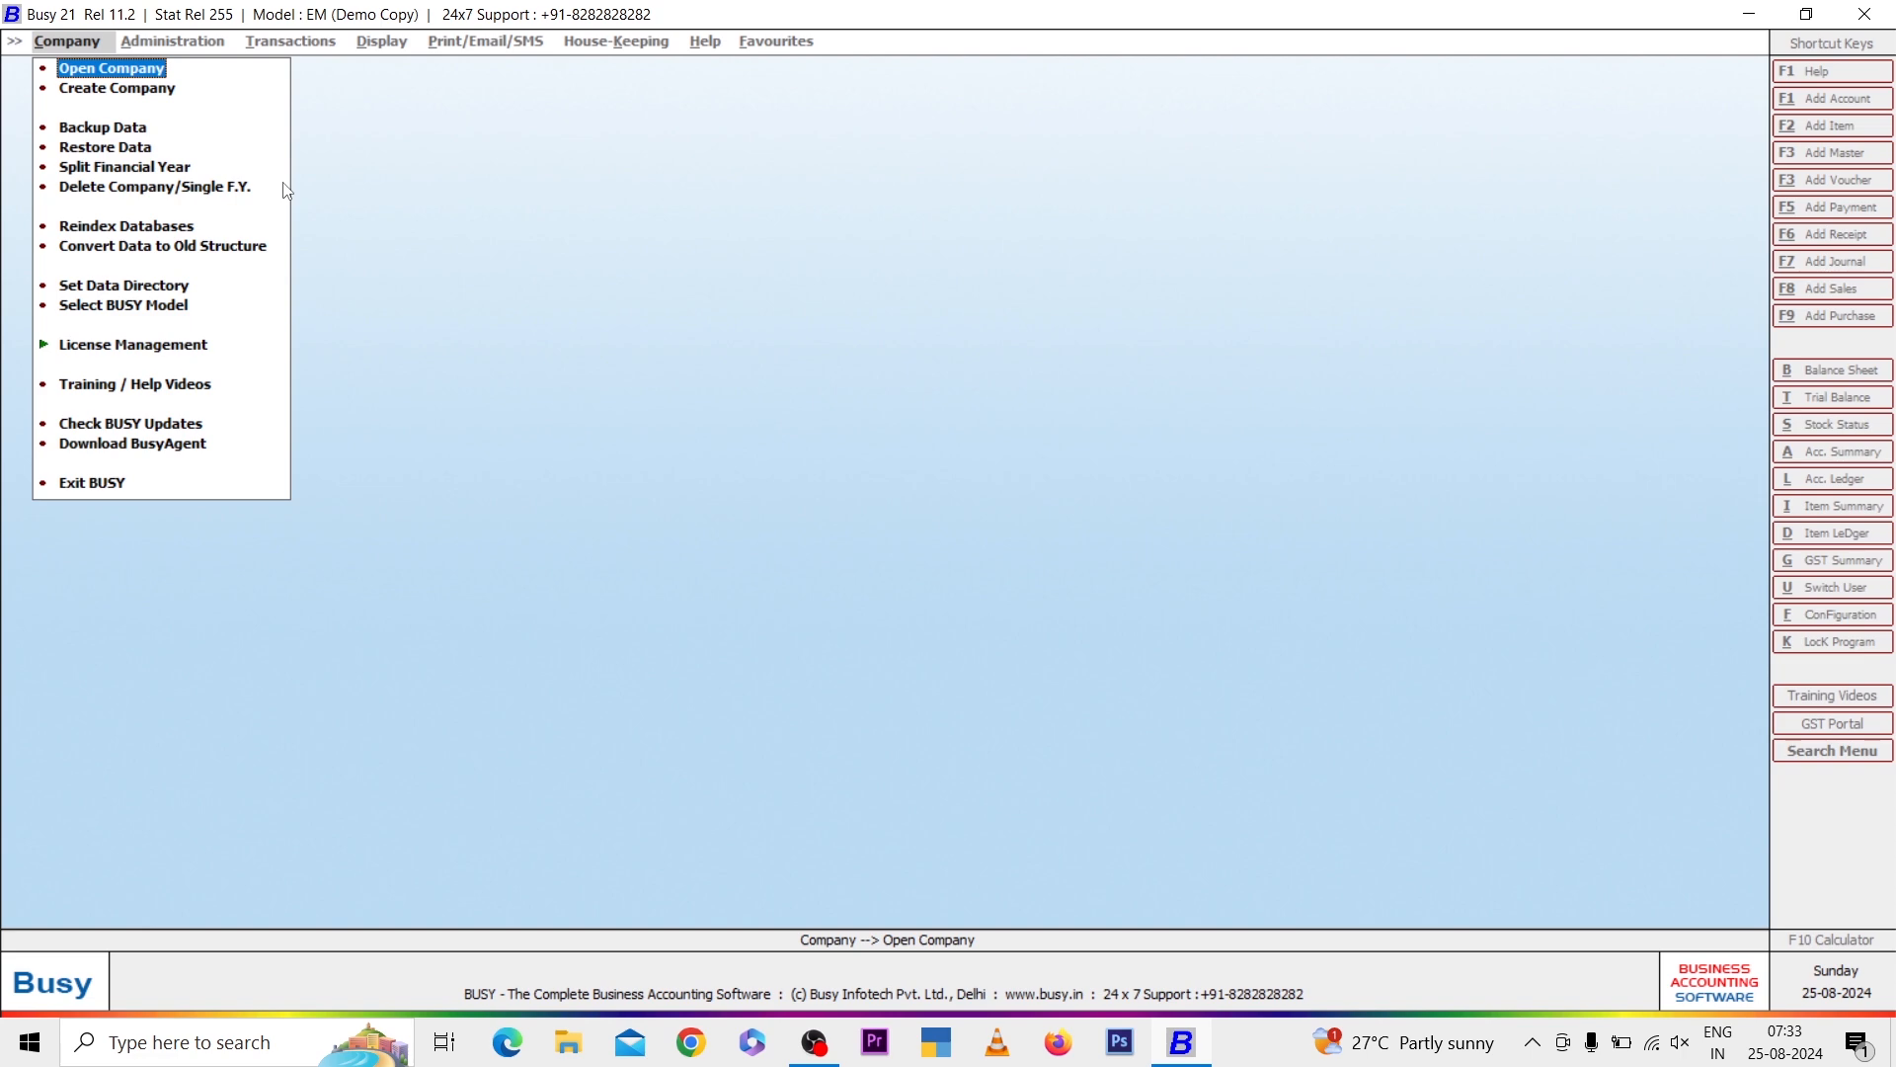
key("Down")
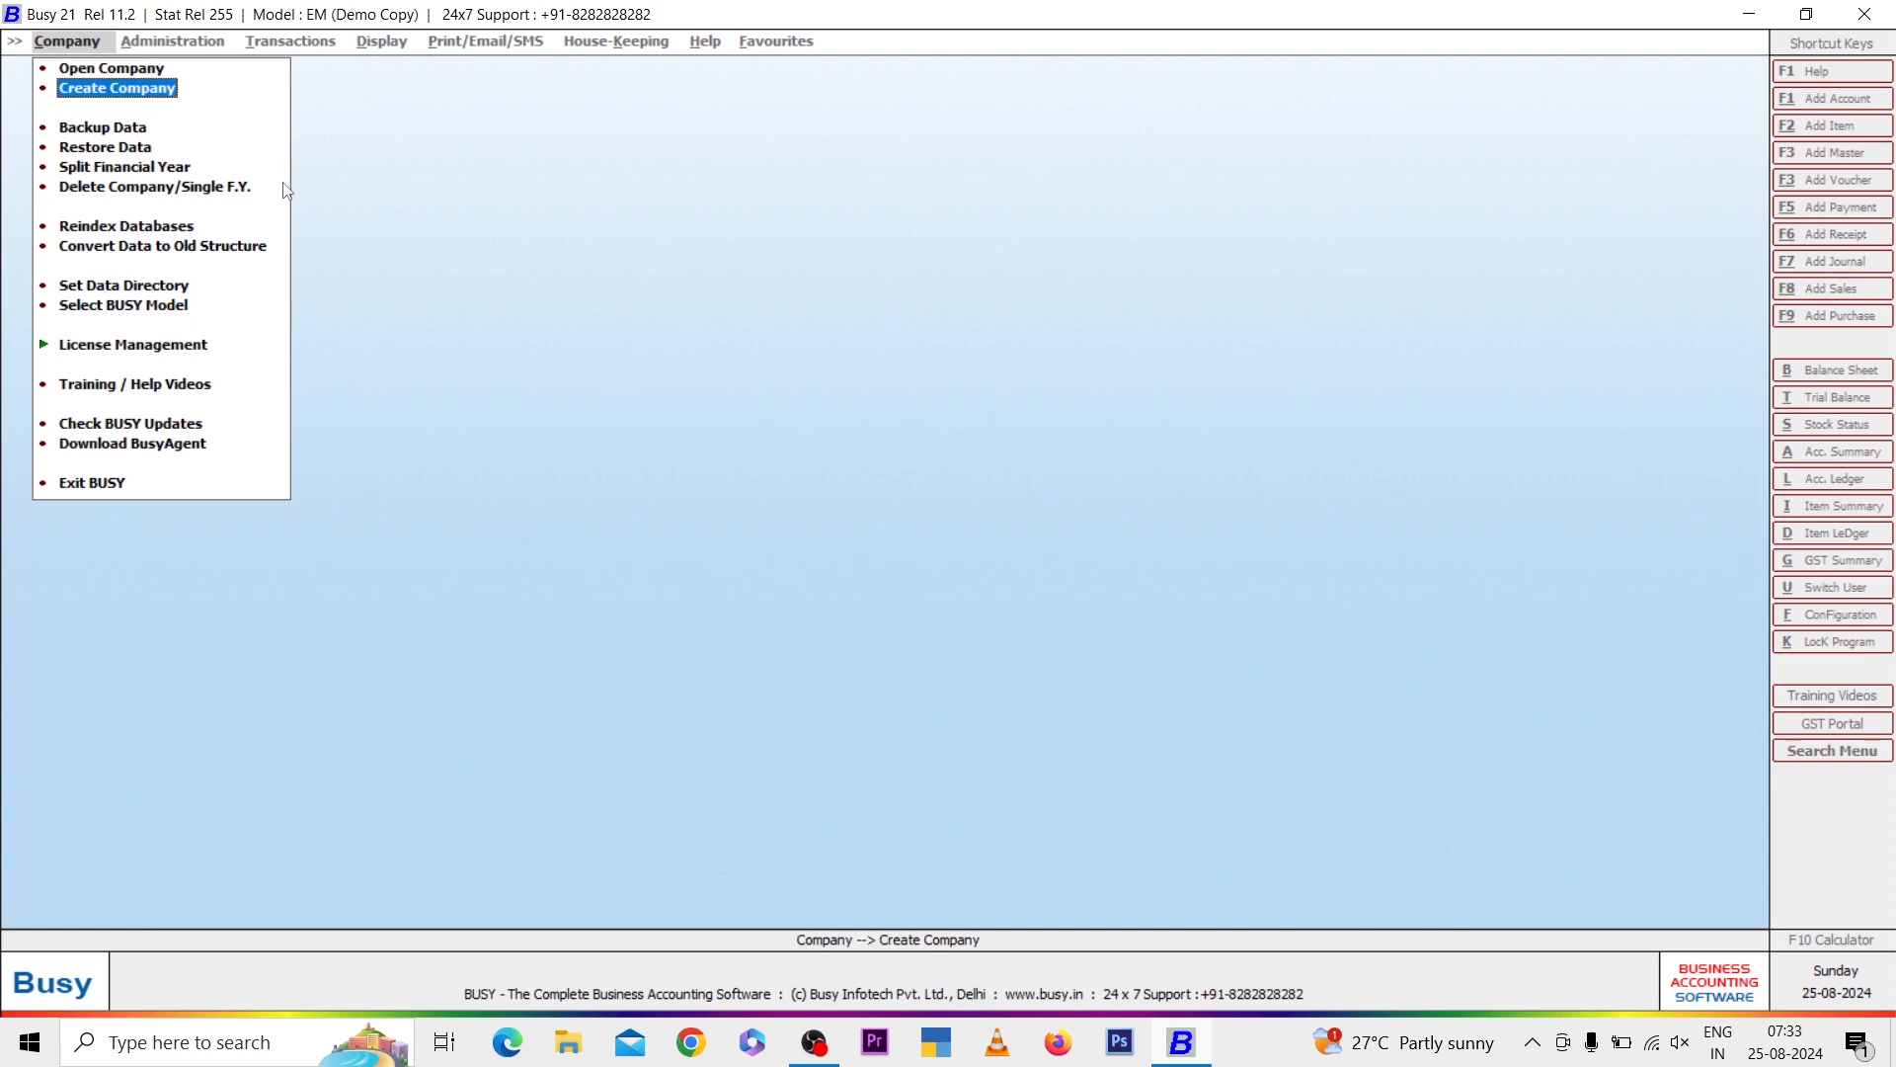
key("Return")
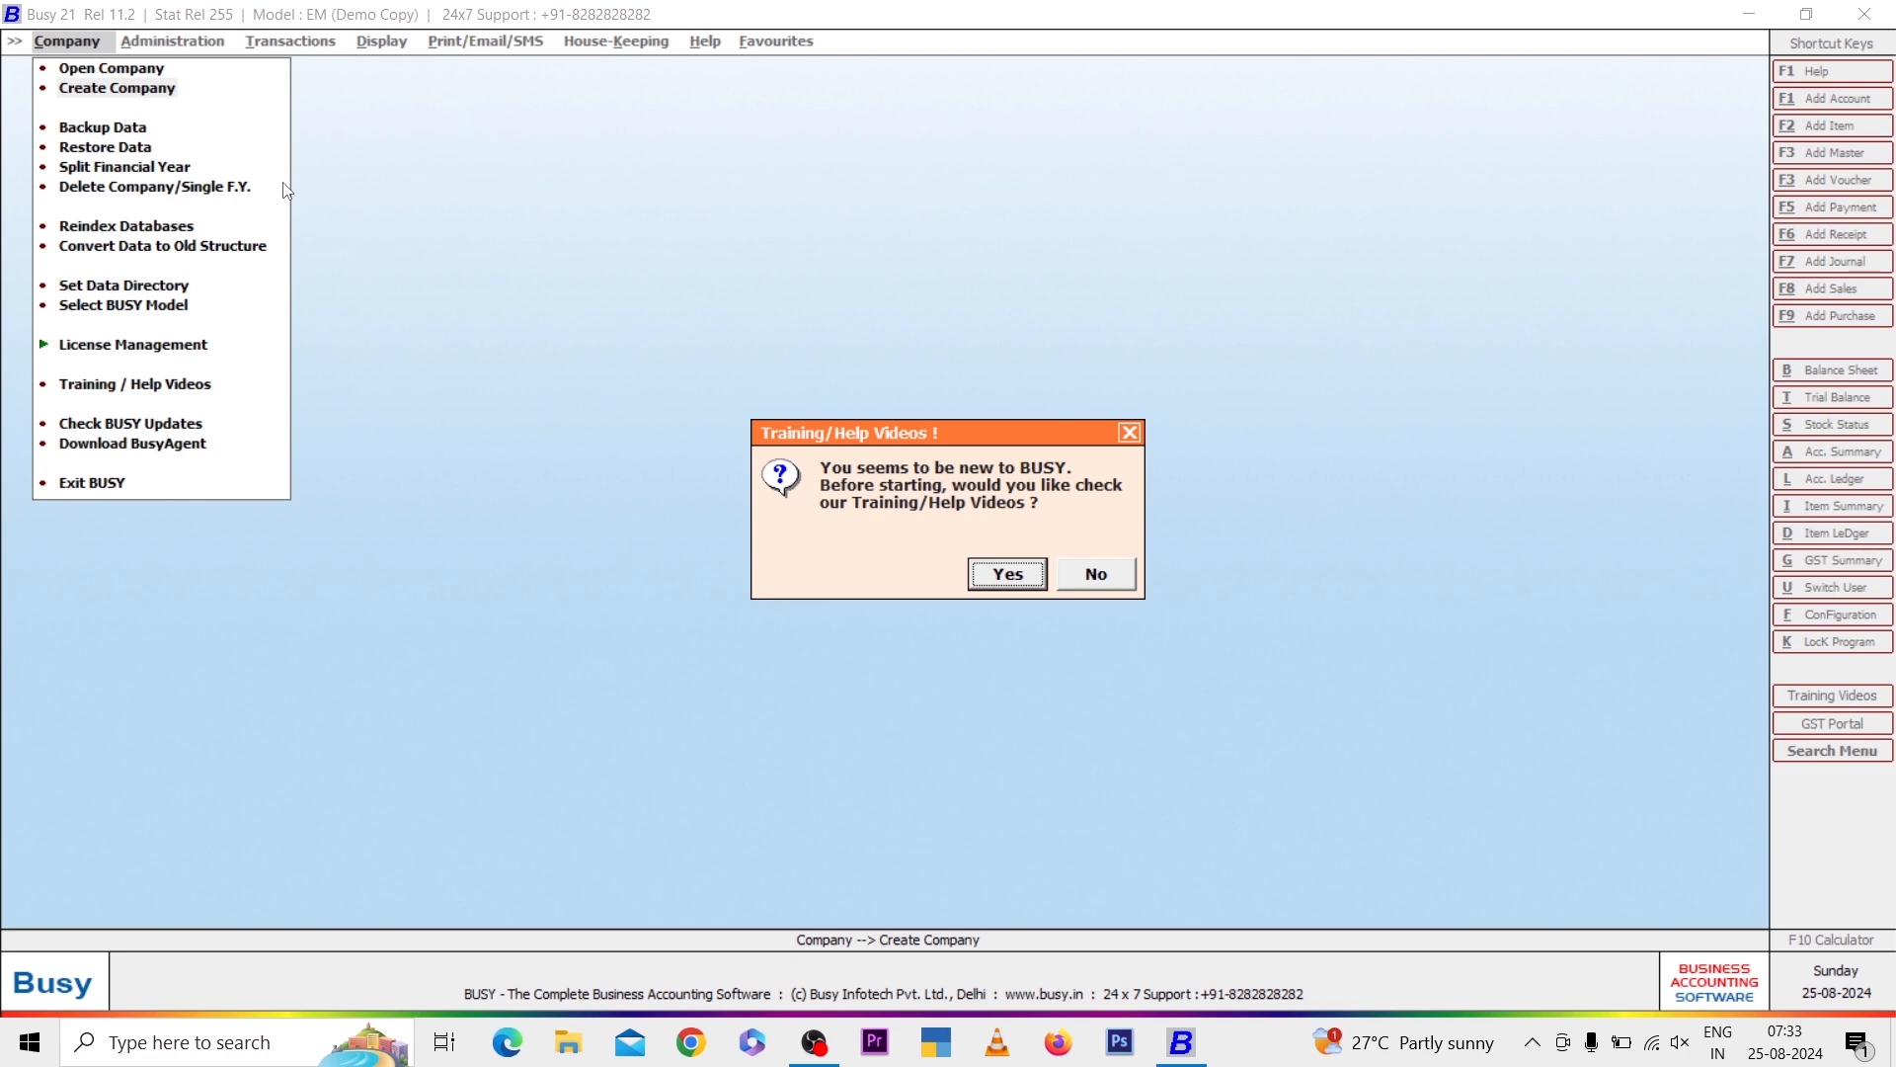
key("Escape")
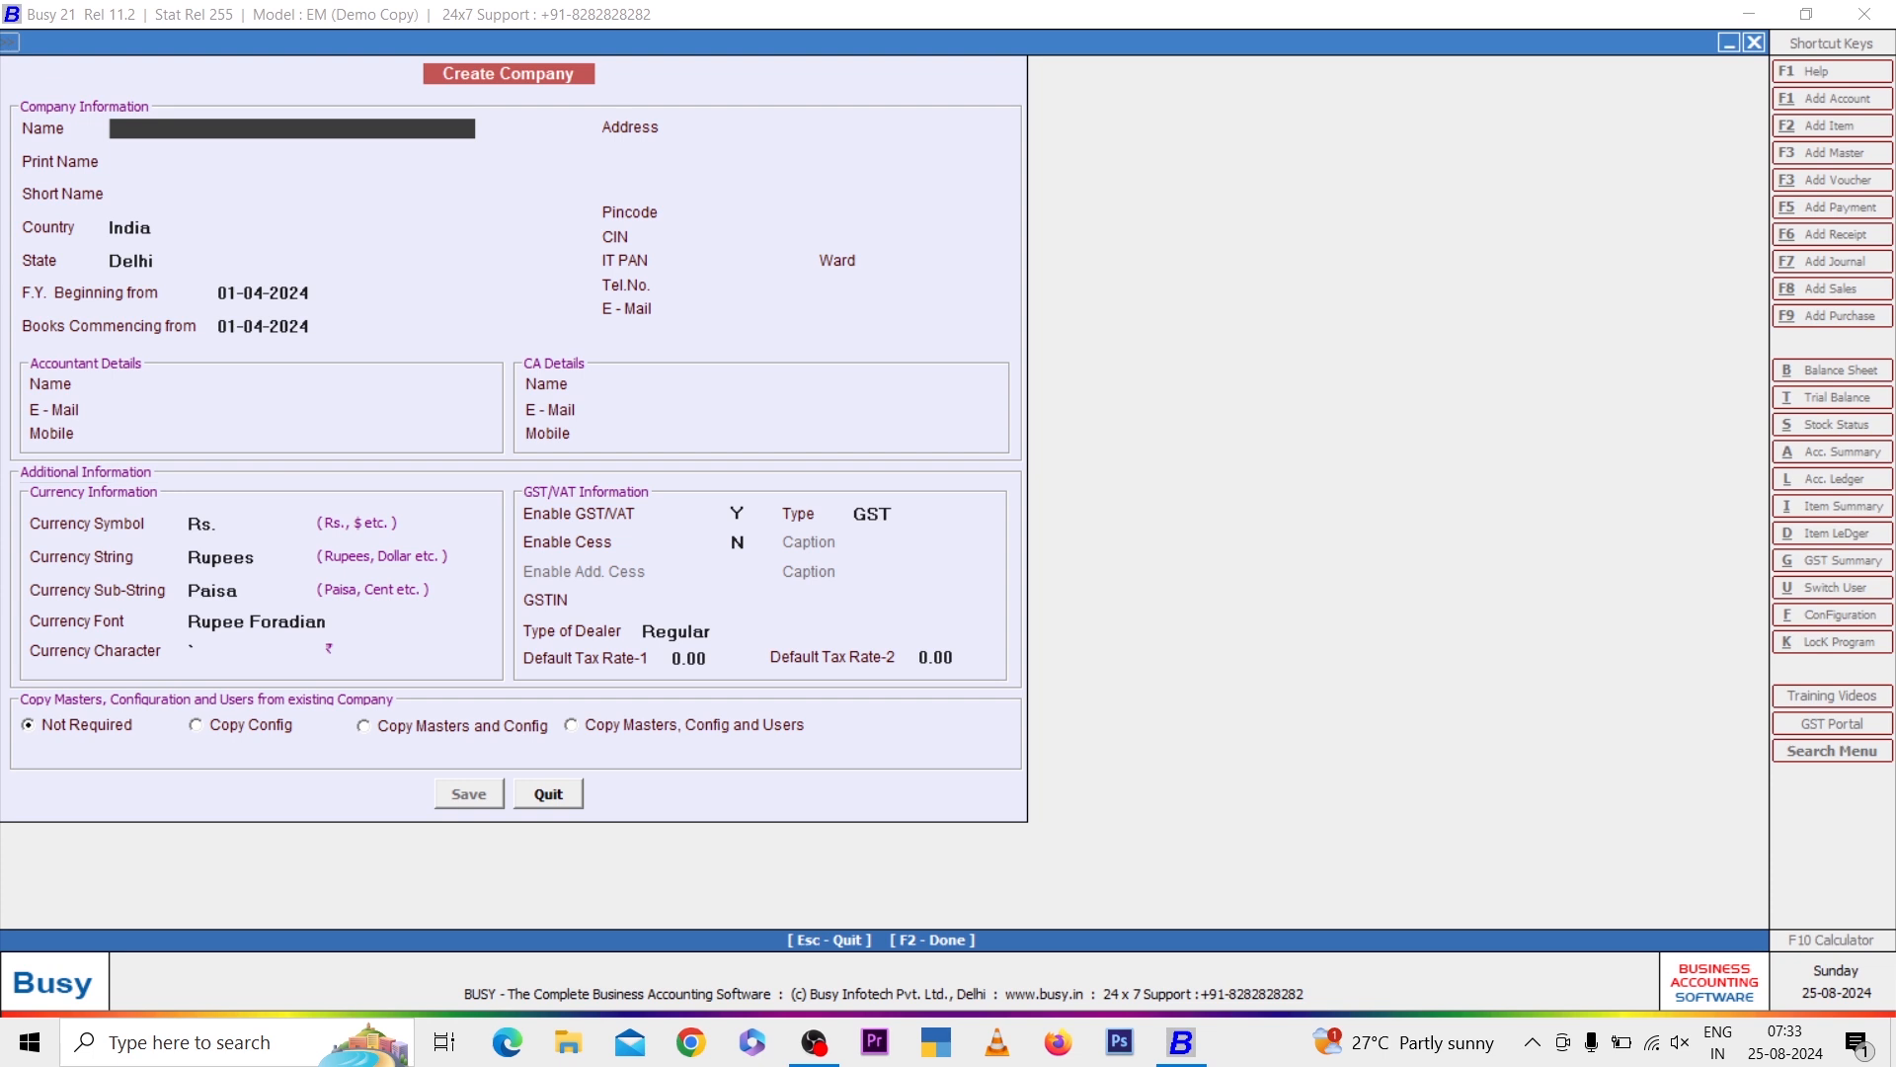
Enter Deepak Jhanswa Pvt Ltd. as the company name
type("Deepakn")
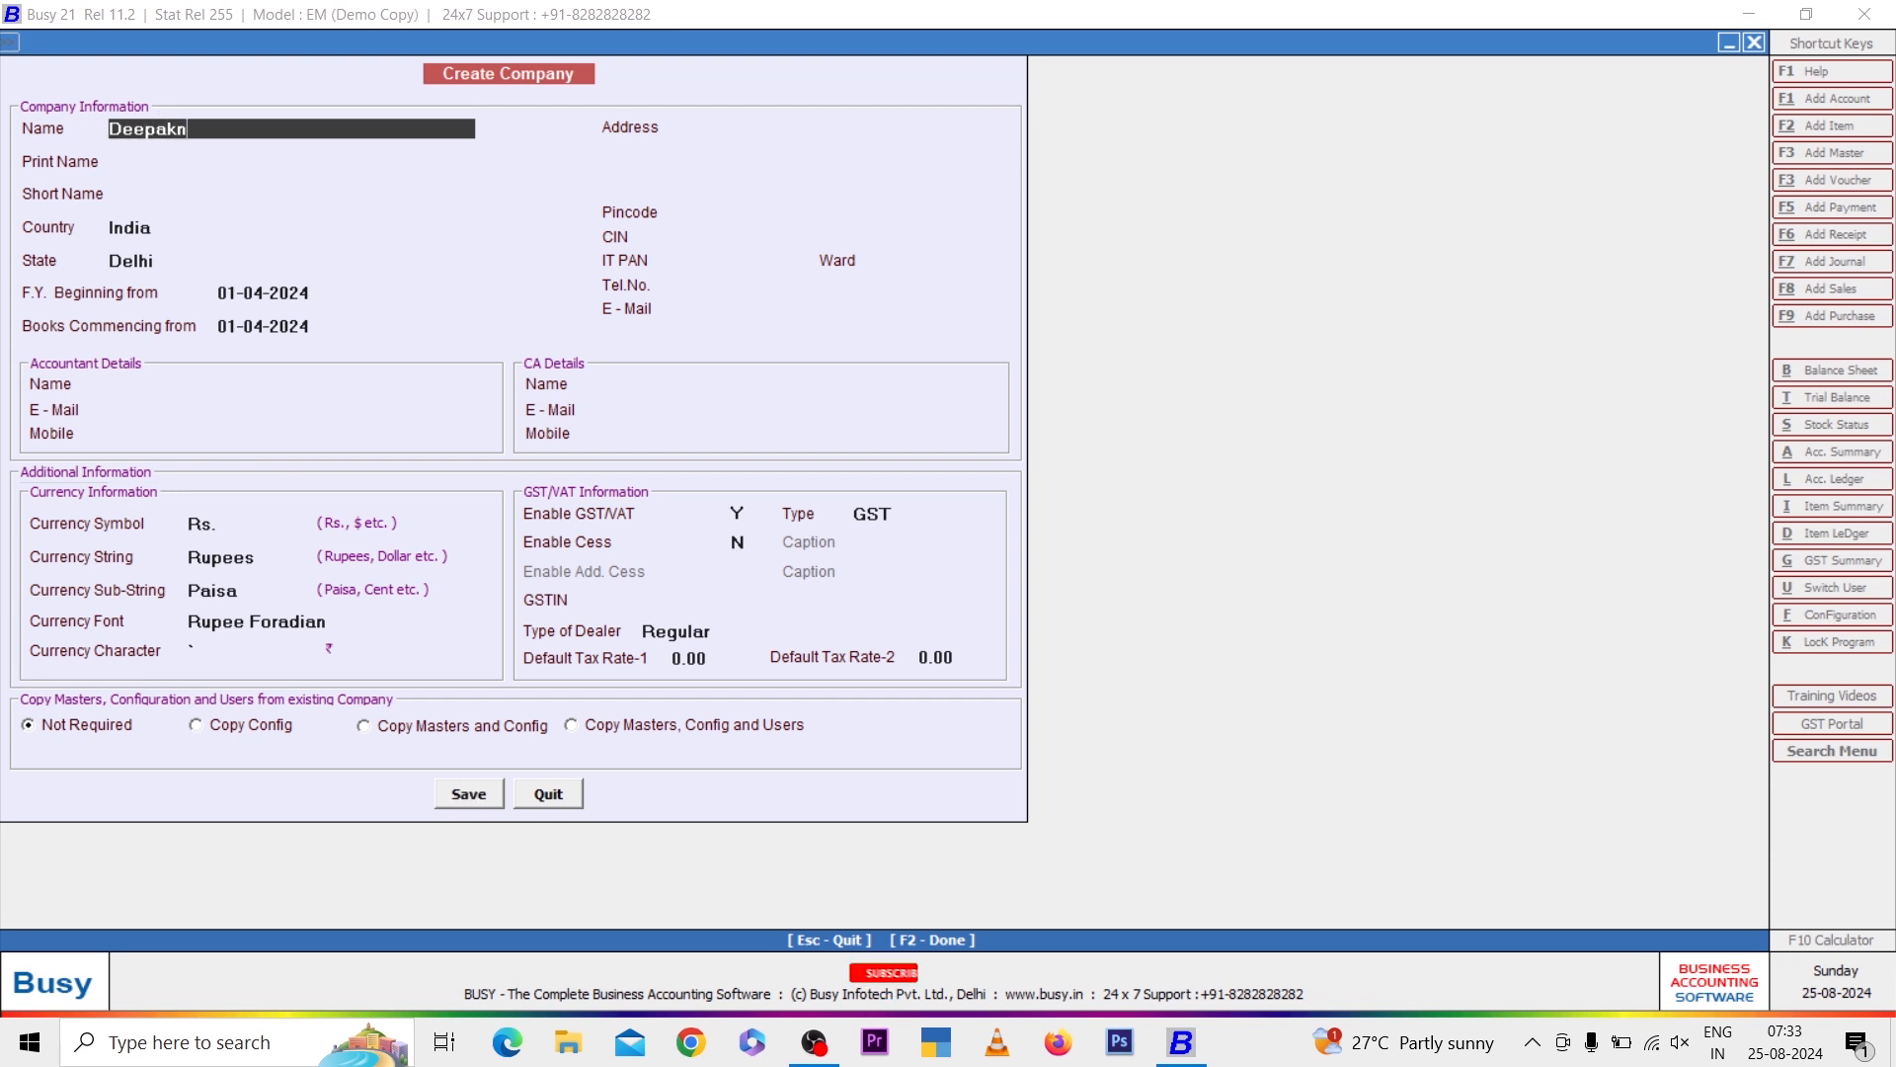
key("BackSpace")
type("J")
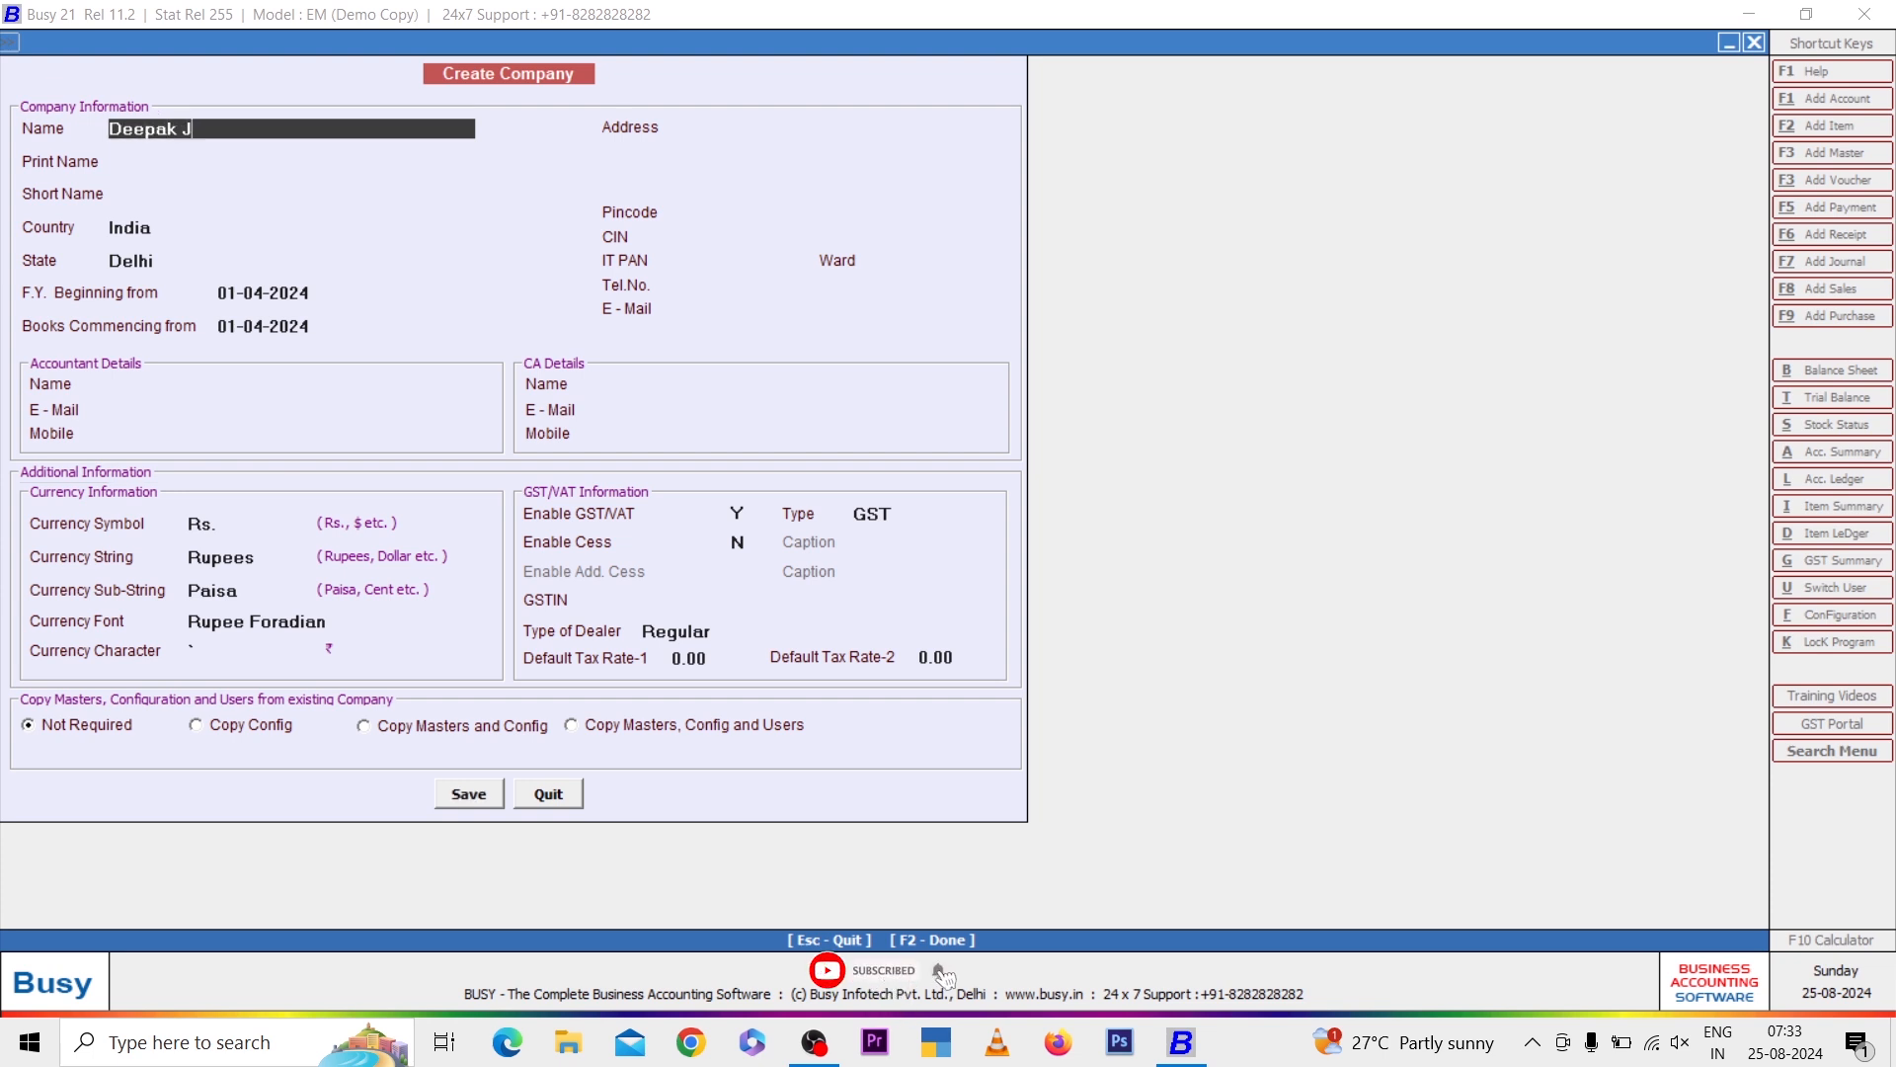
type("hanswa Pvt Ltd.")
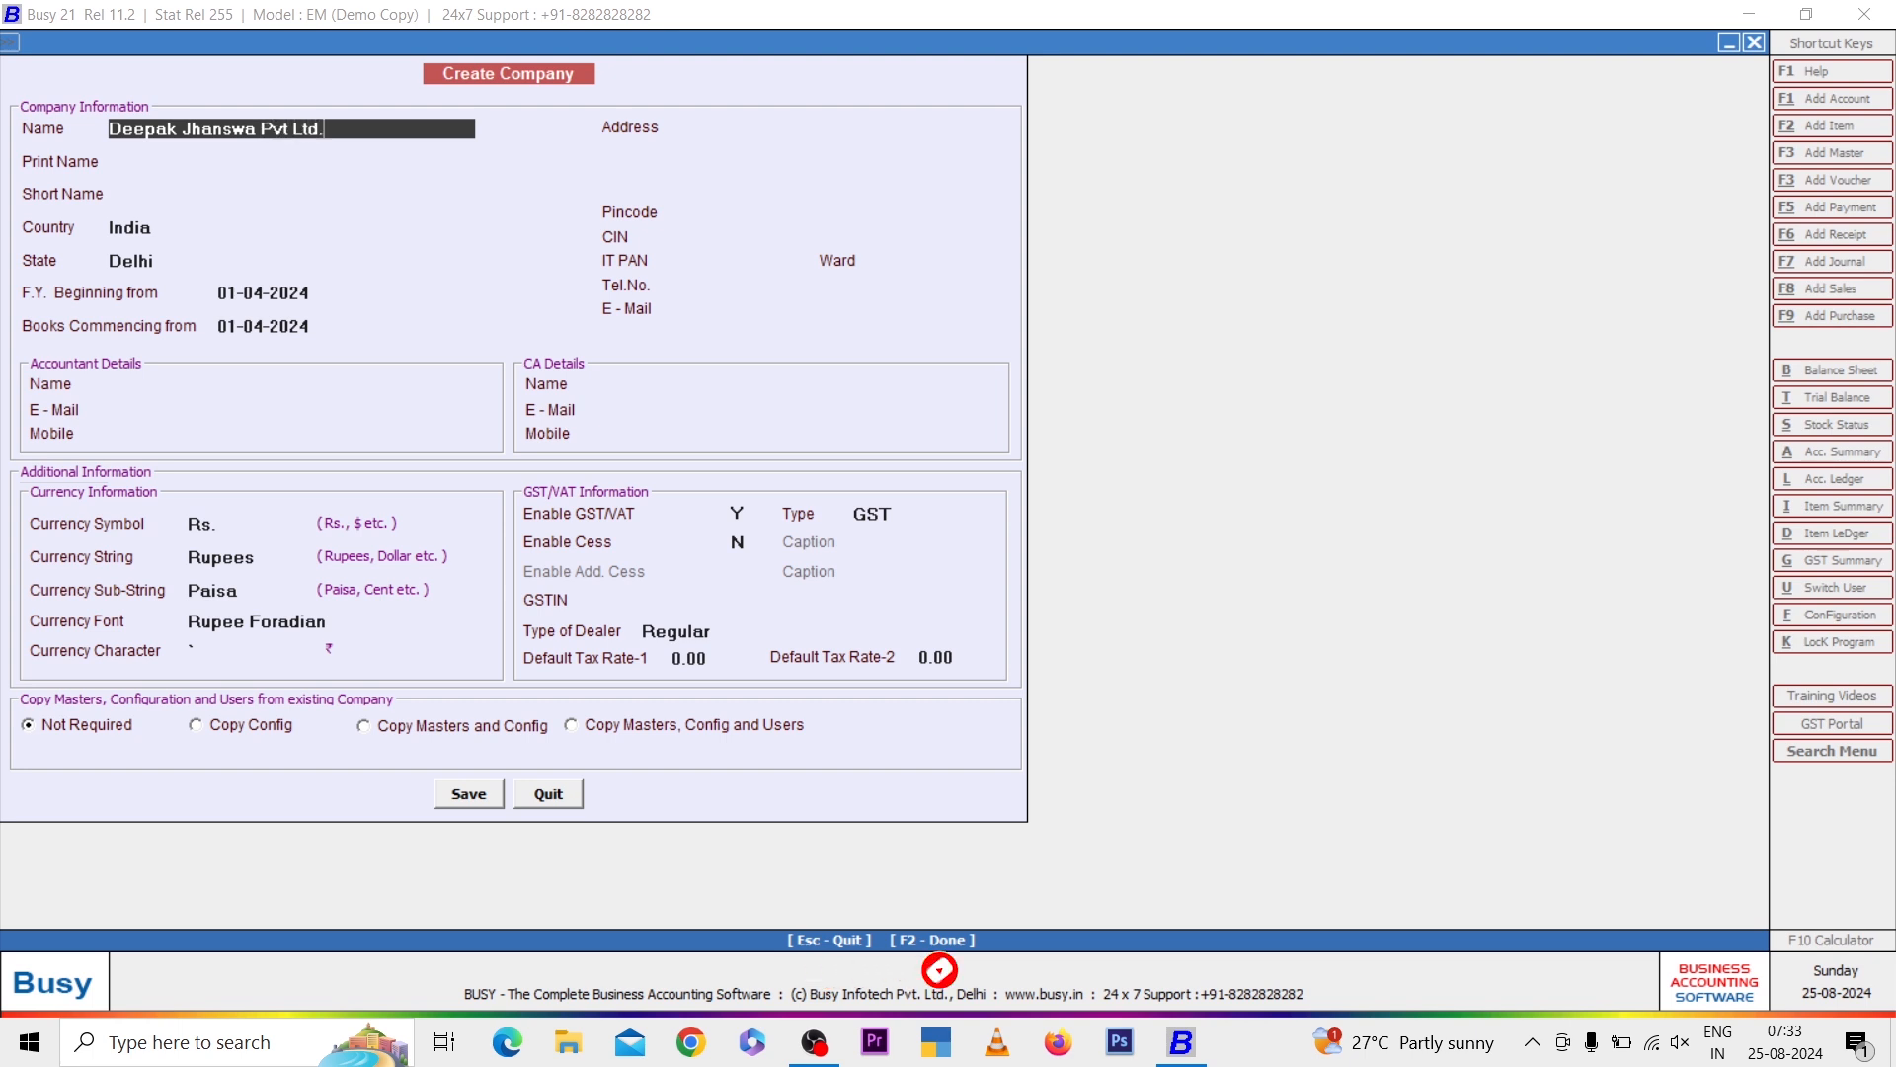
key("Return")
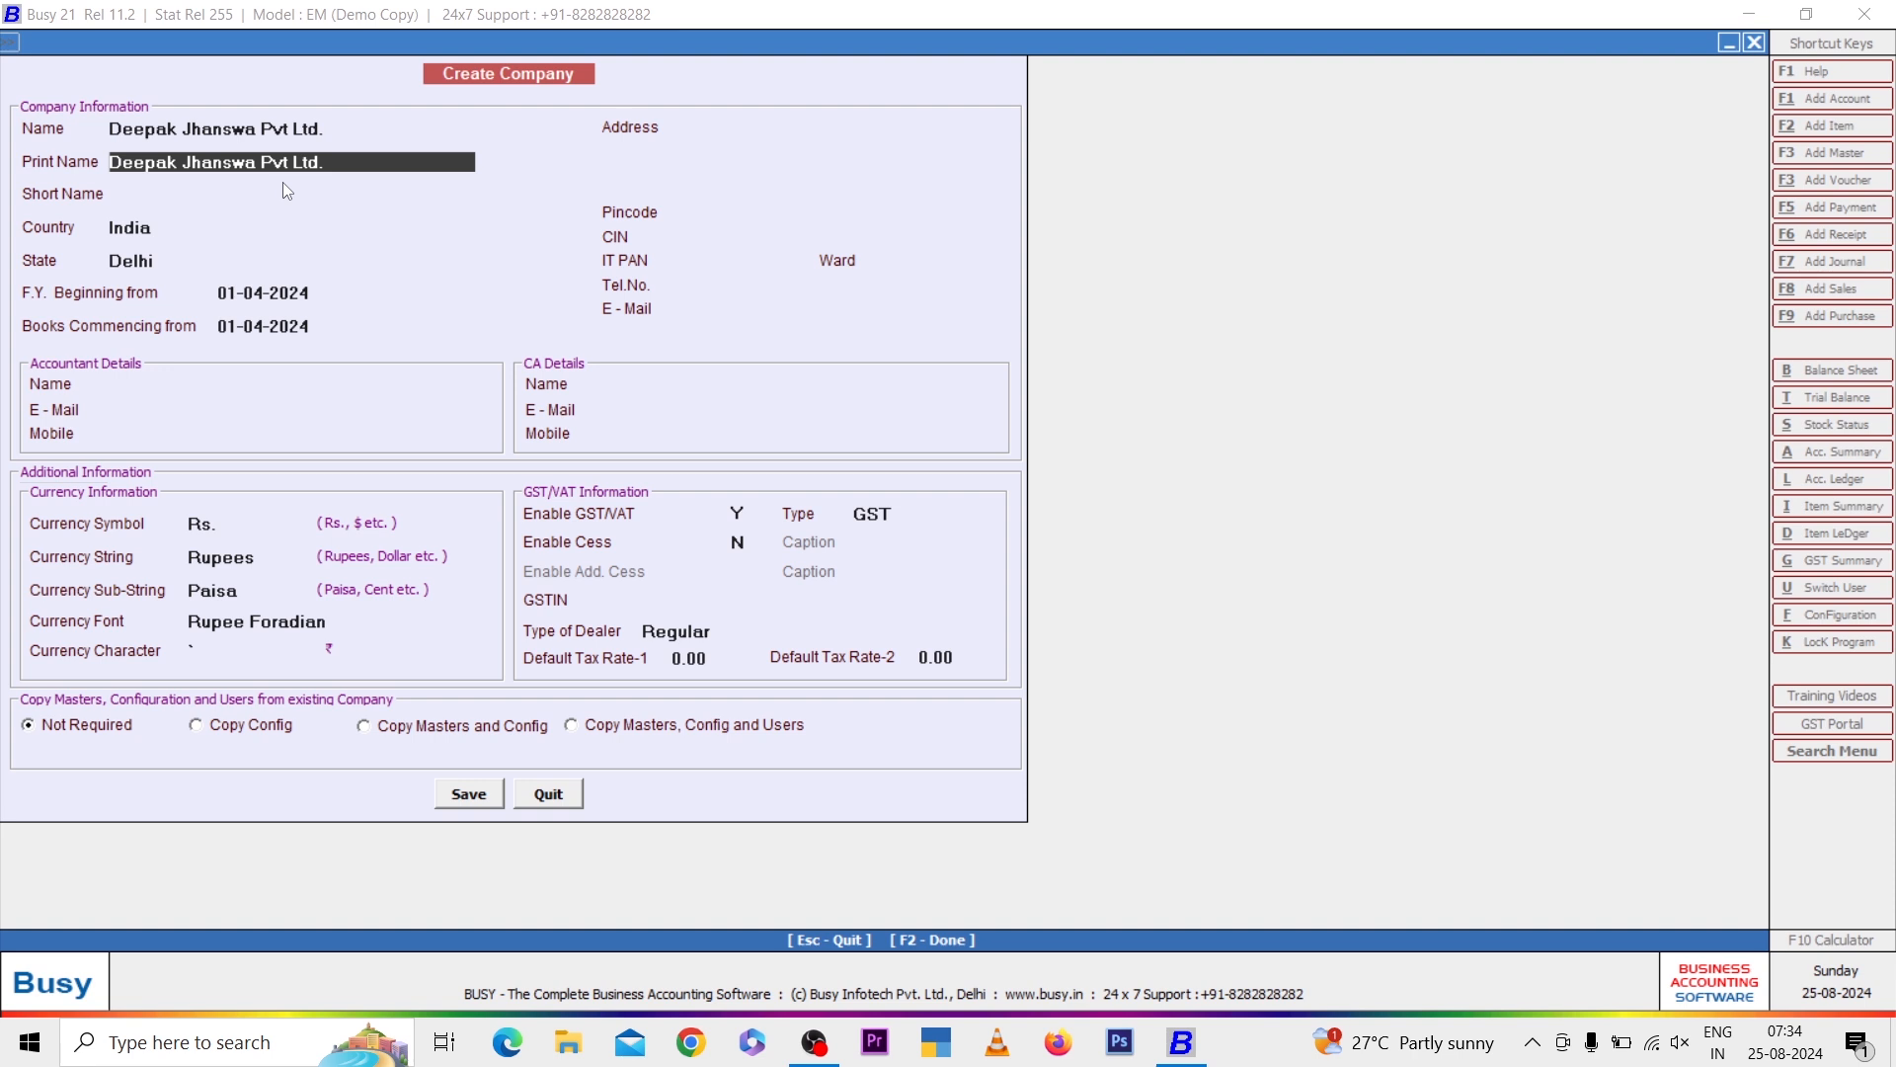
key("Return")
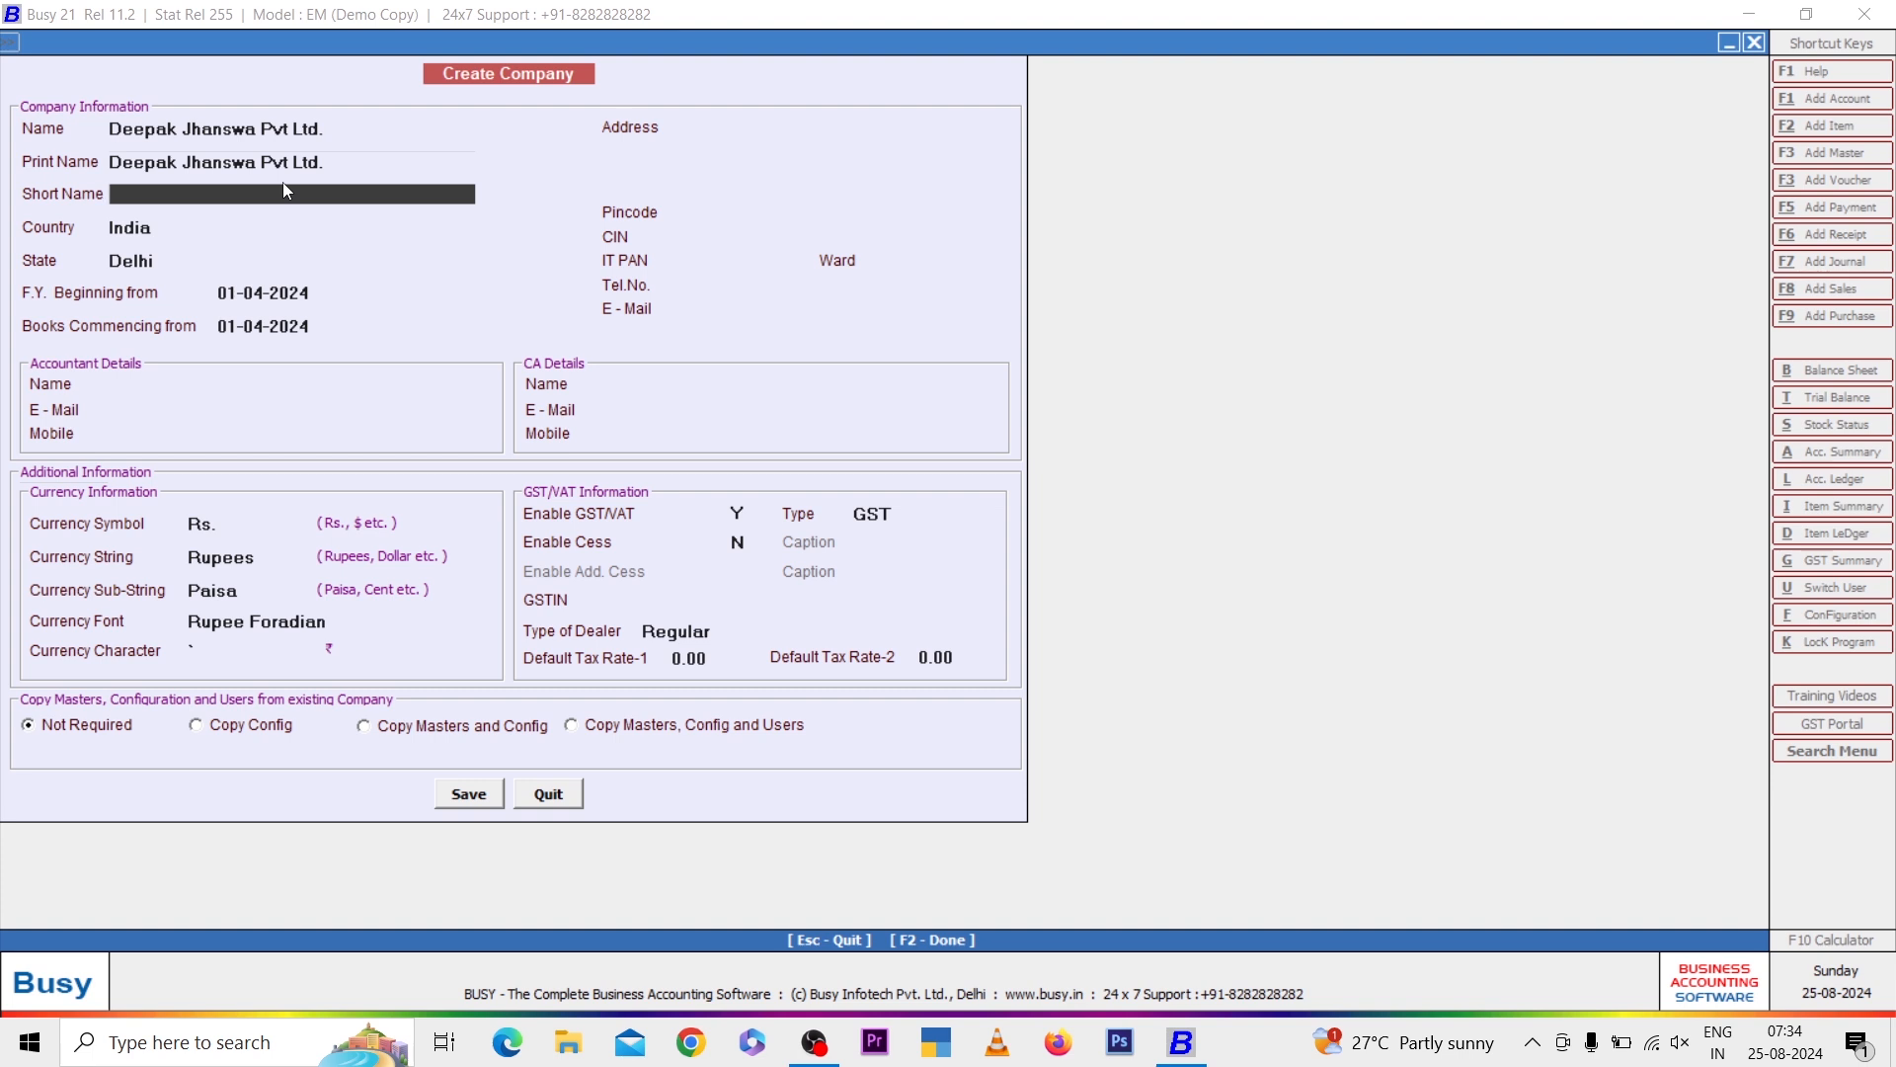
type("Deepak J")
key("Return")
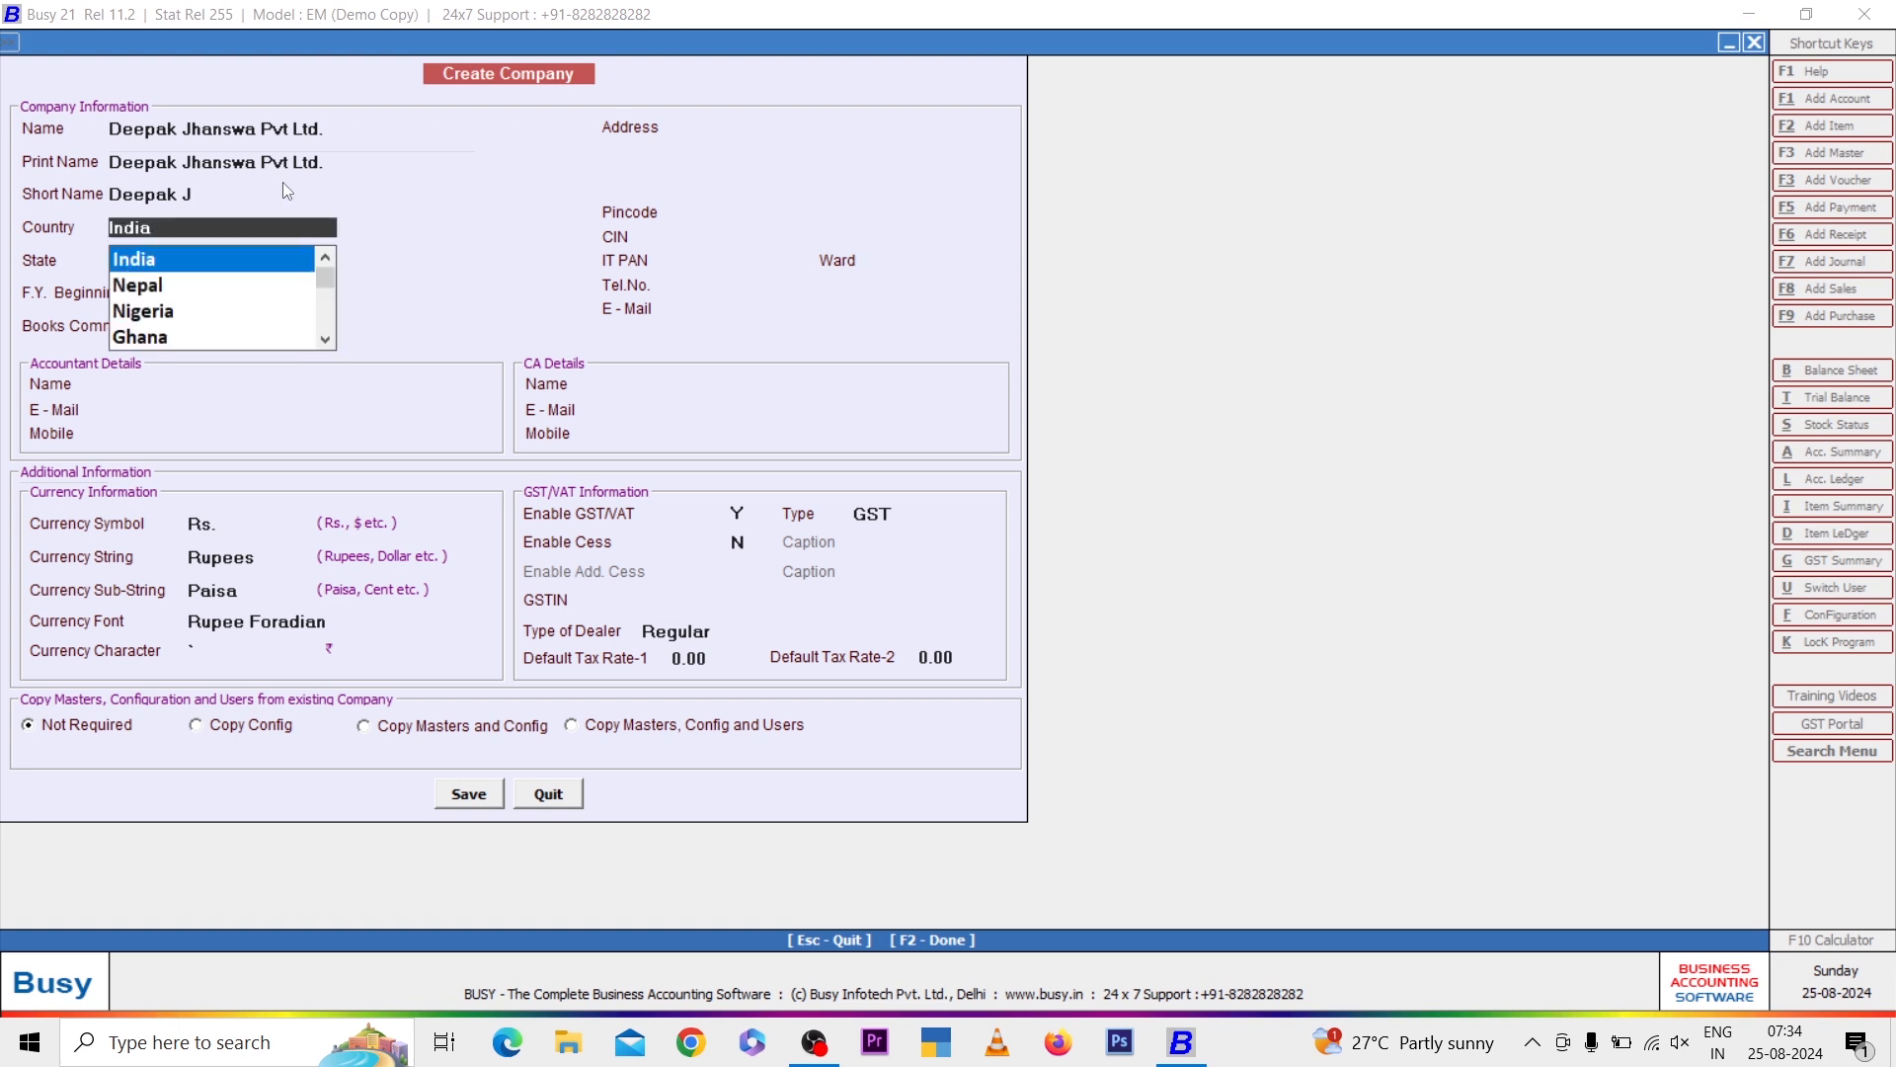
Keep India, Delhi and 01-04-2024 as country, state, financial year start and books commencement date
key("Return")
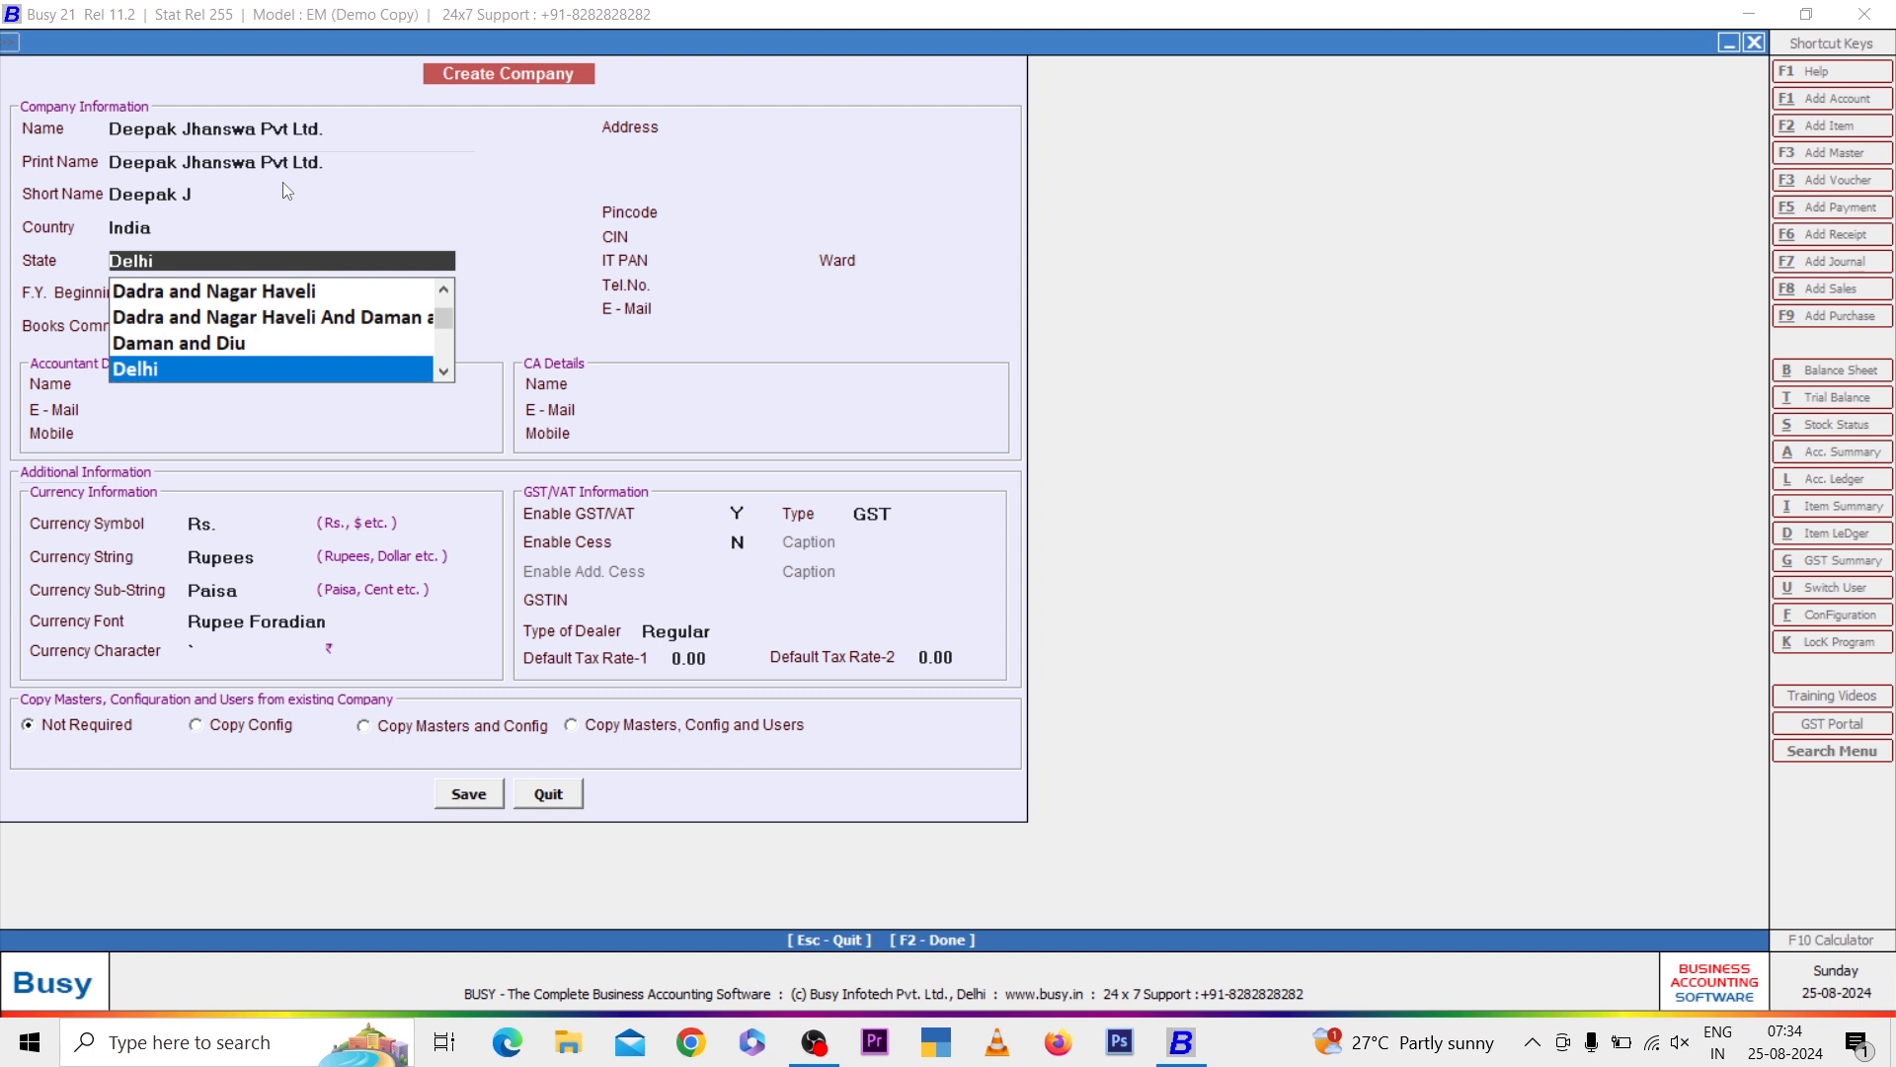
key("Return")
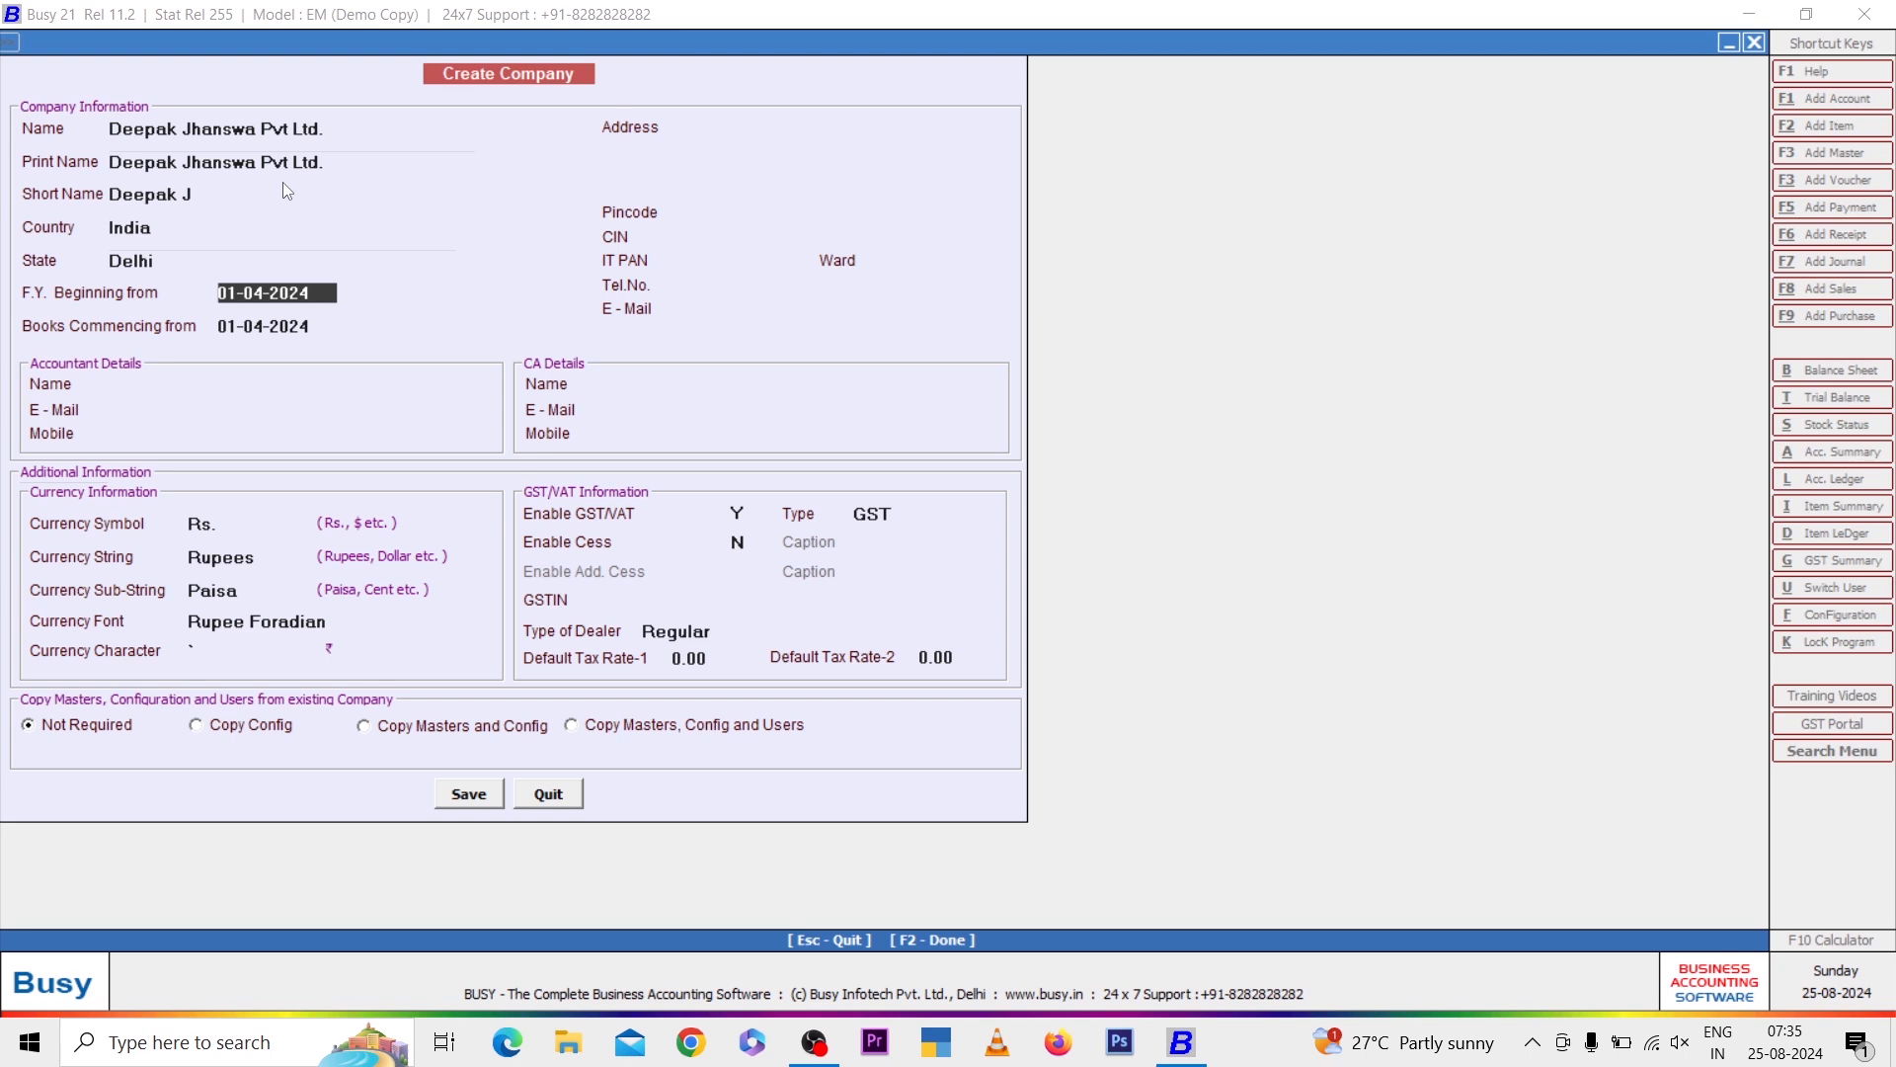
key("Return")
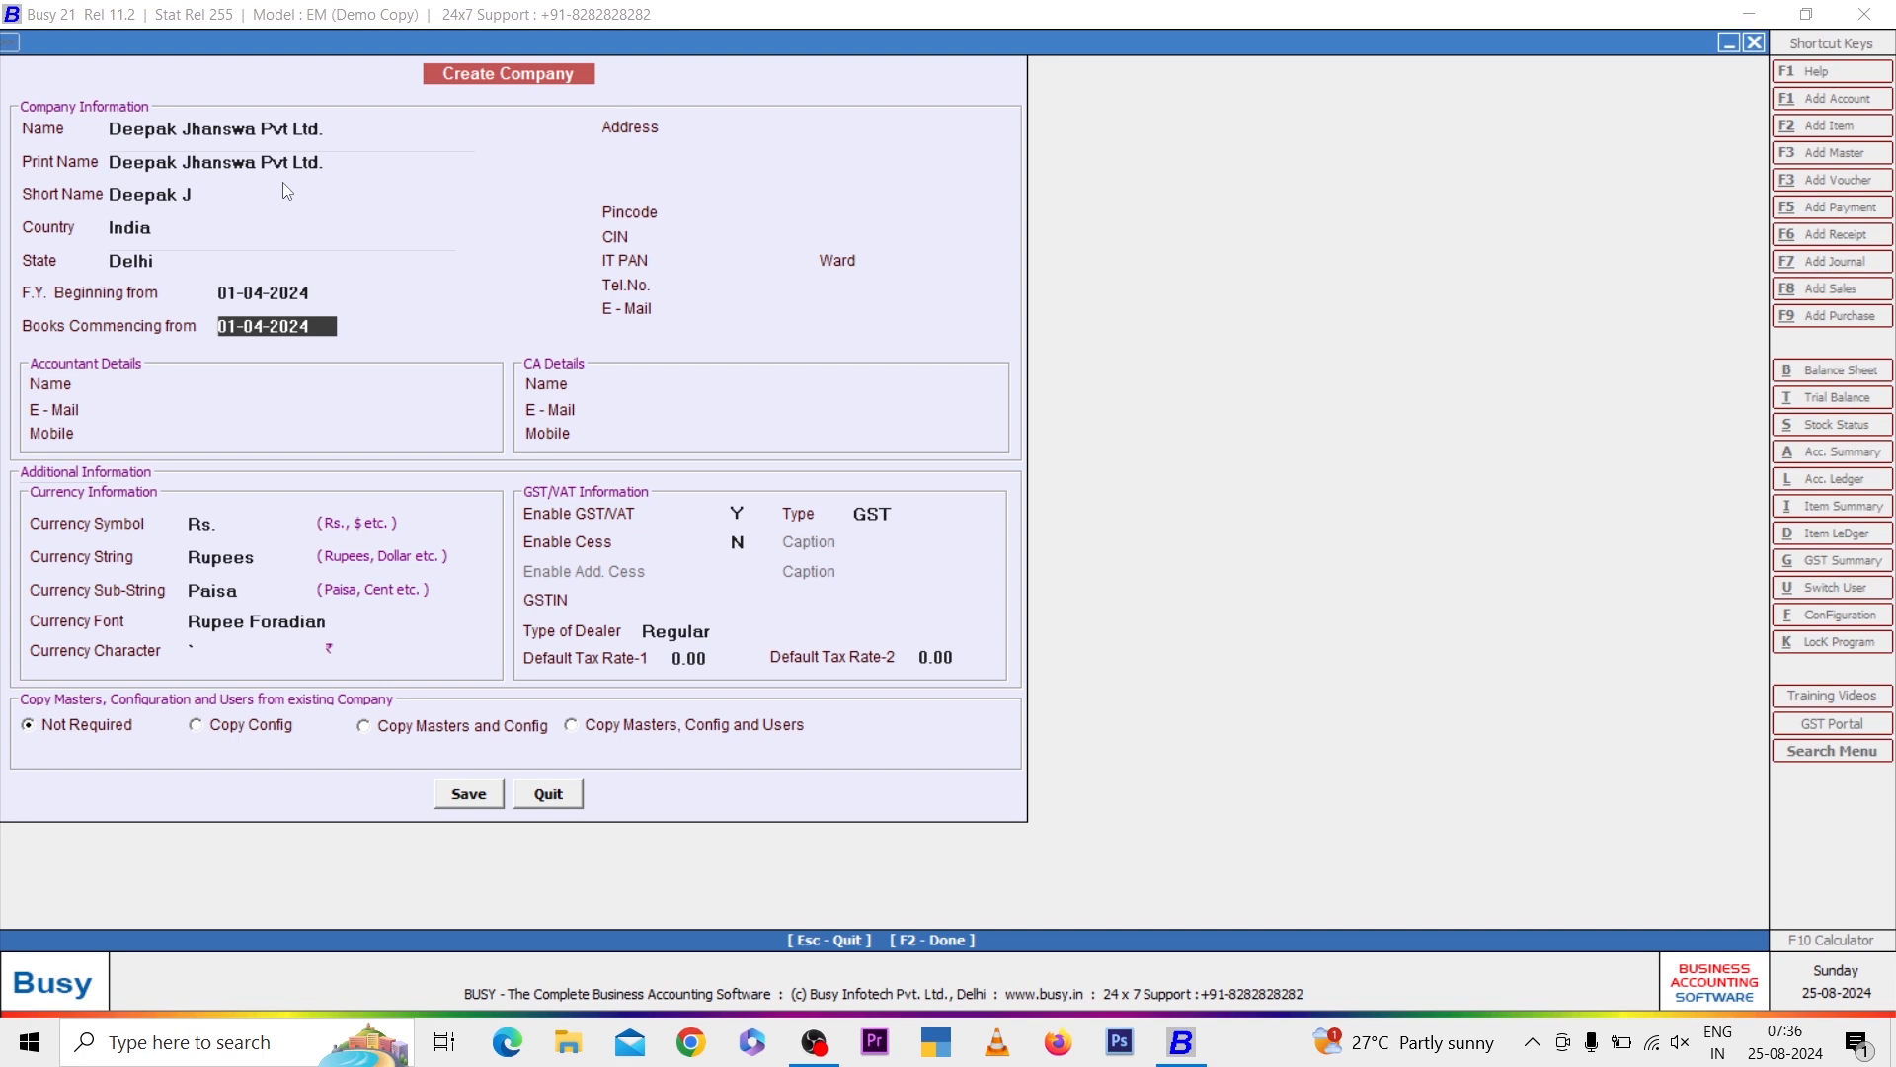
key("Return")
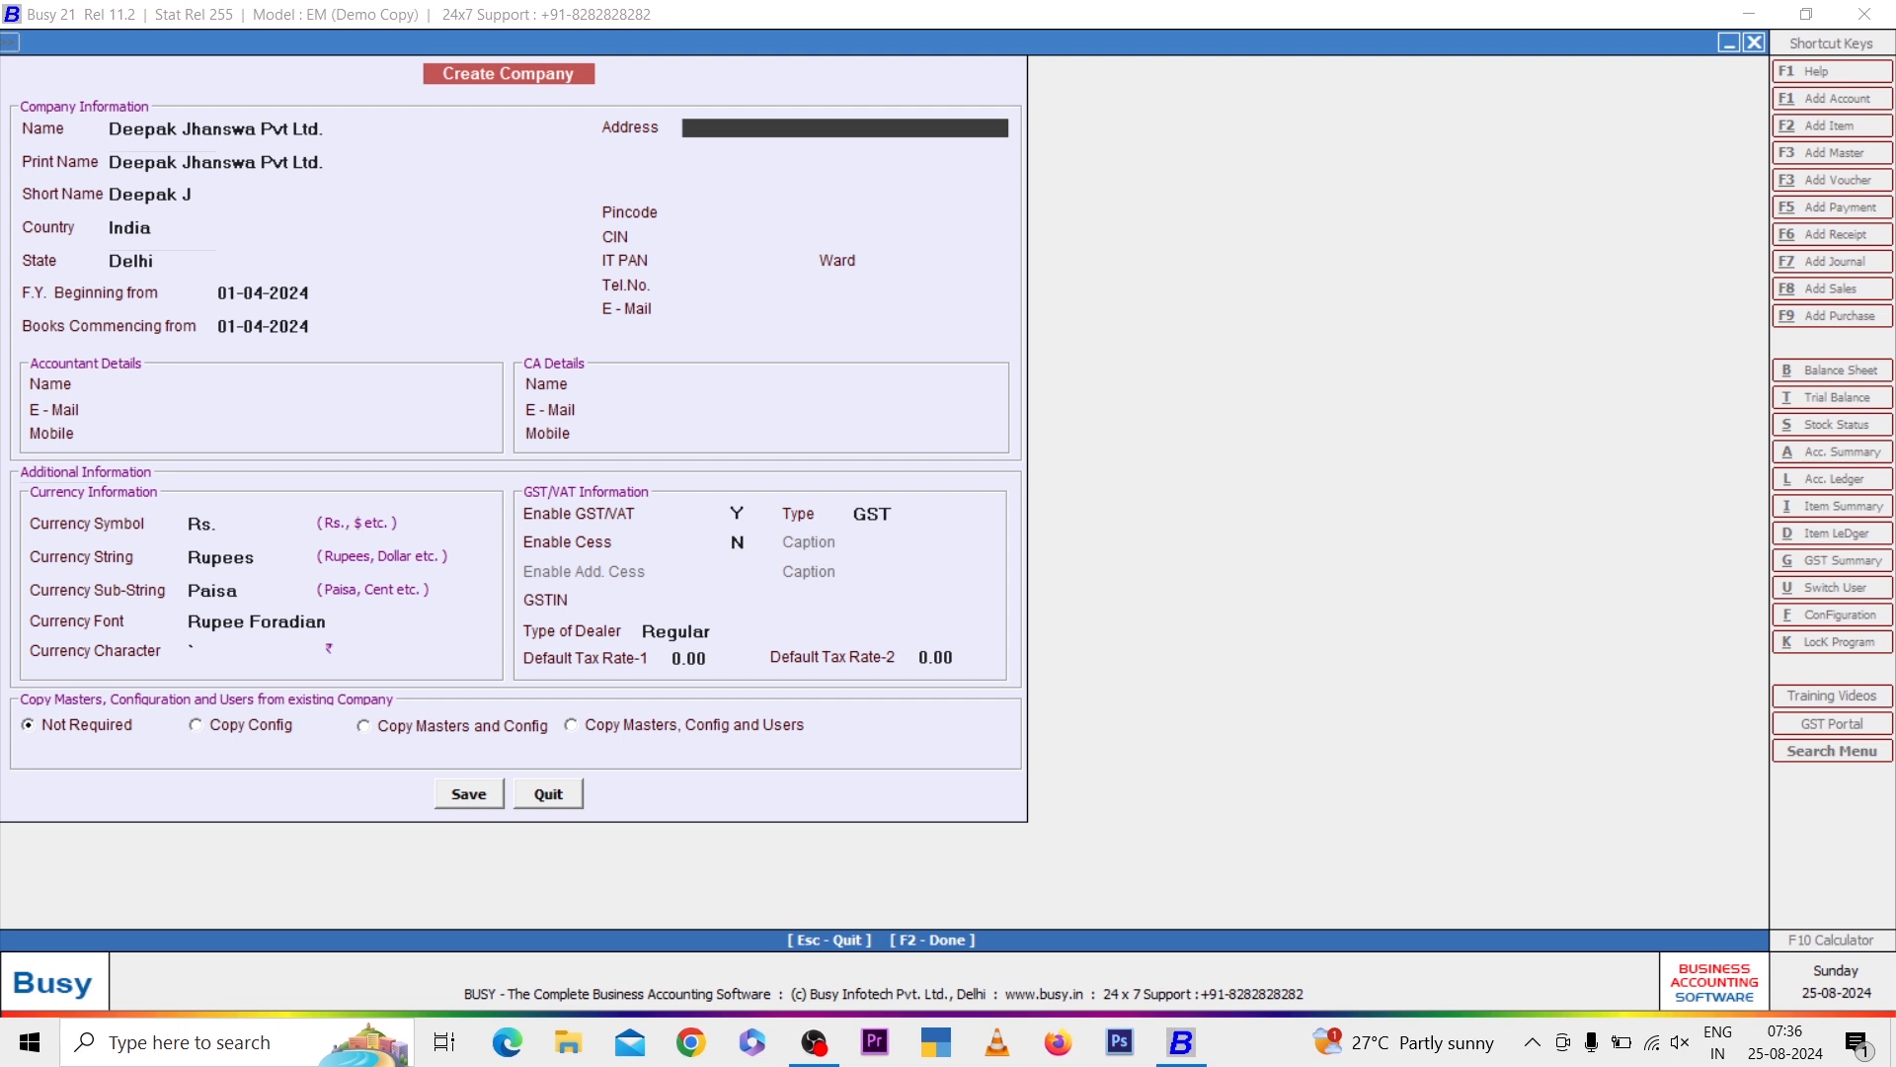
Fill in the company's street address and pincode
type("Rajouri Garden Near Metro Station")
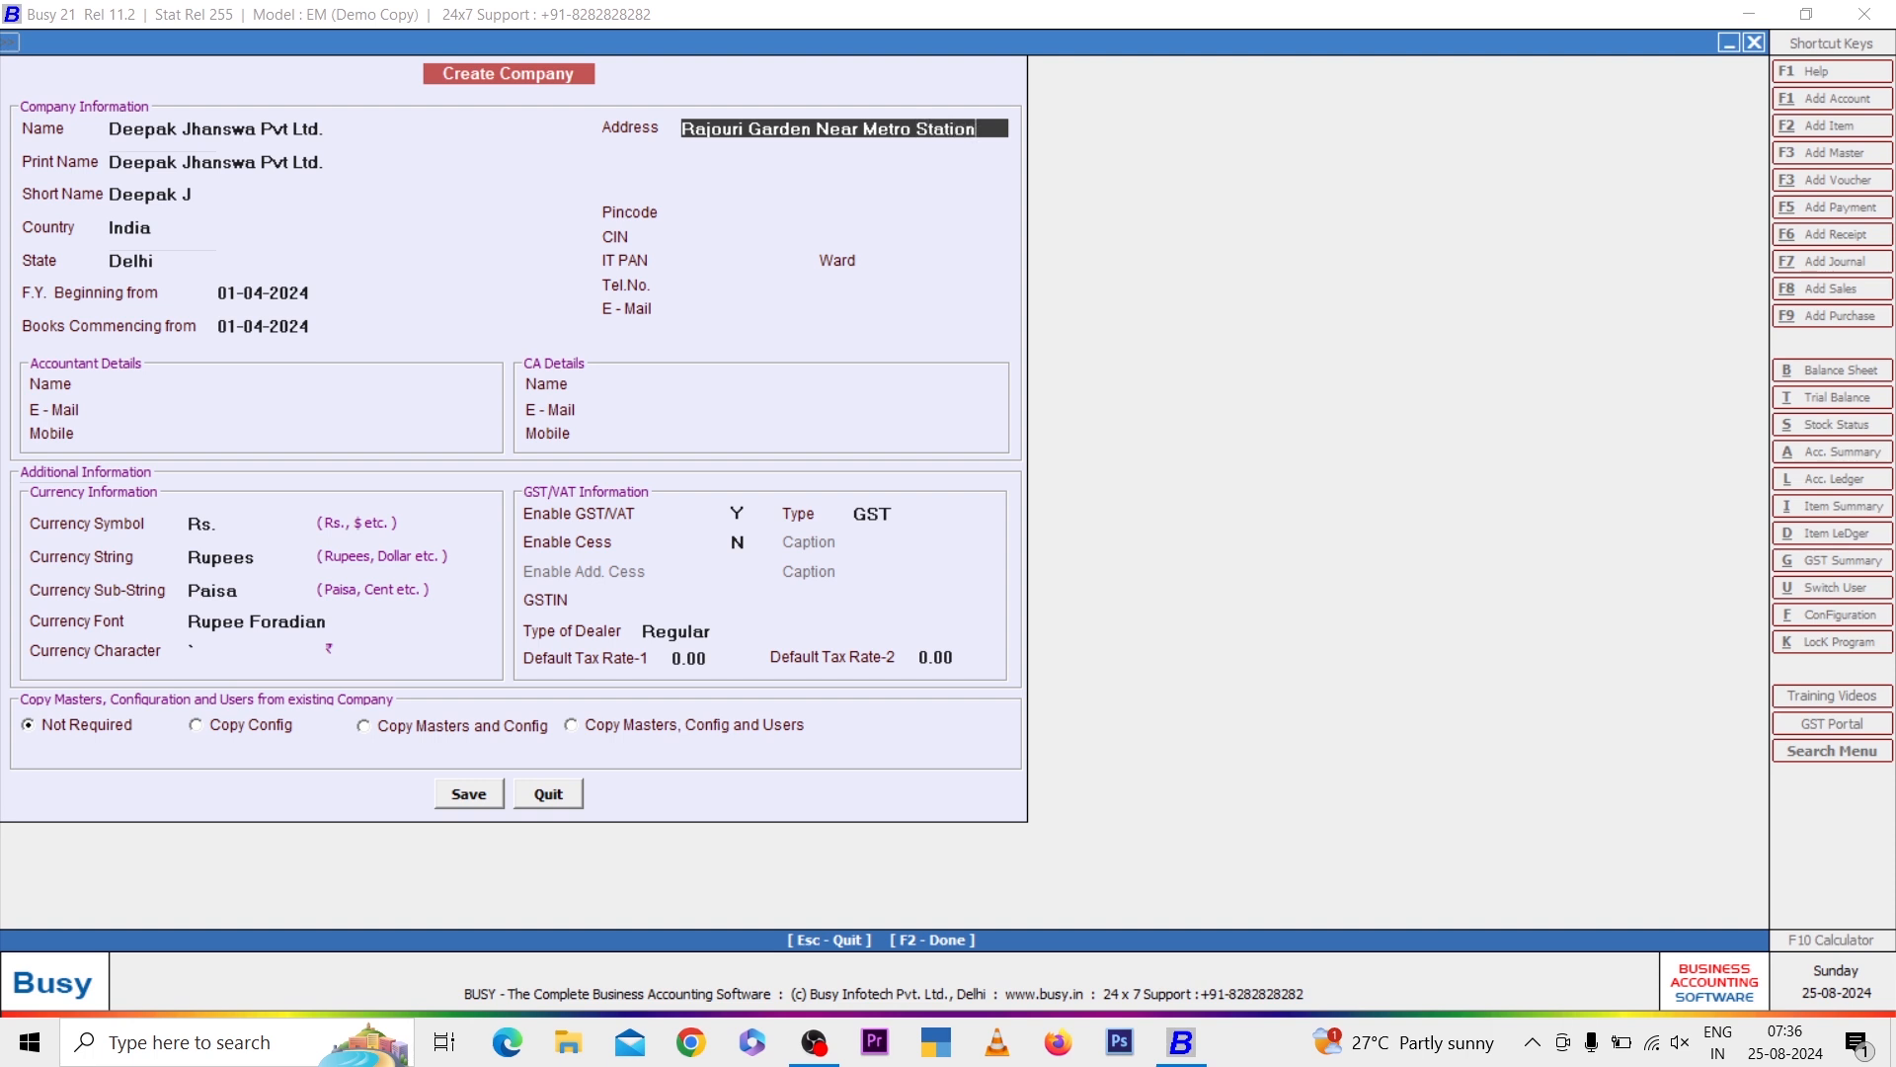
key("Return")
key("Return")
key("Return")
key("Return")
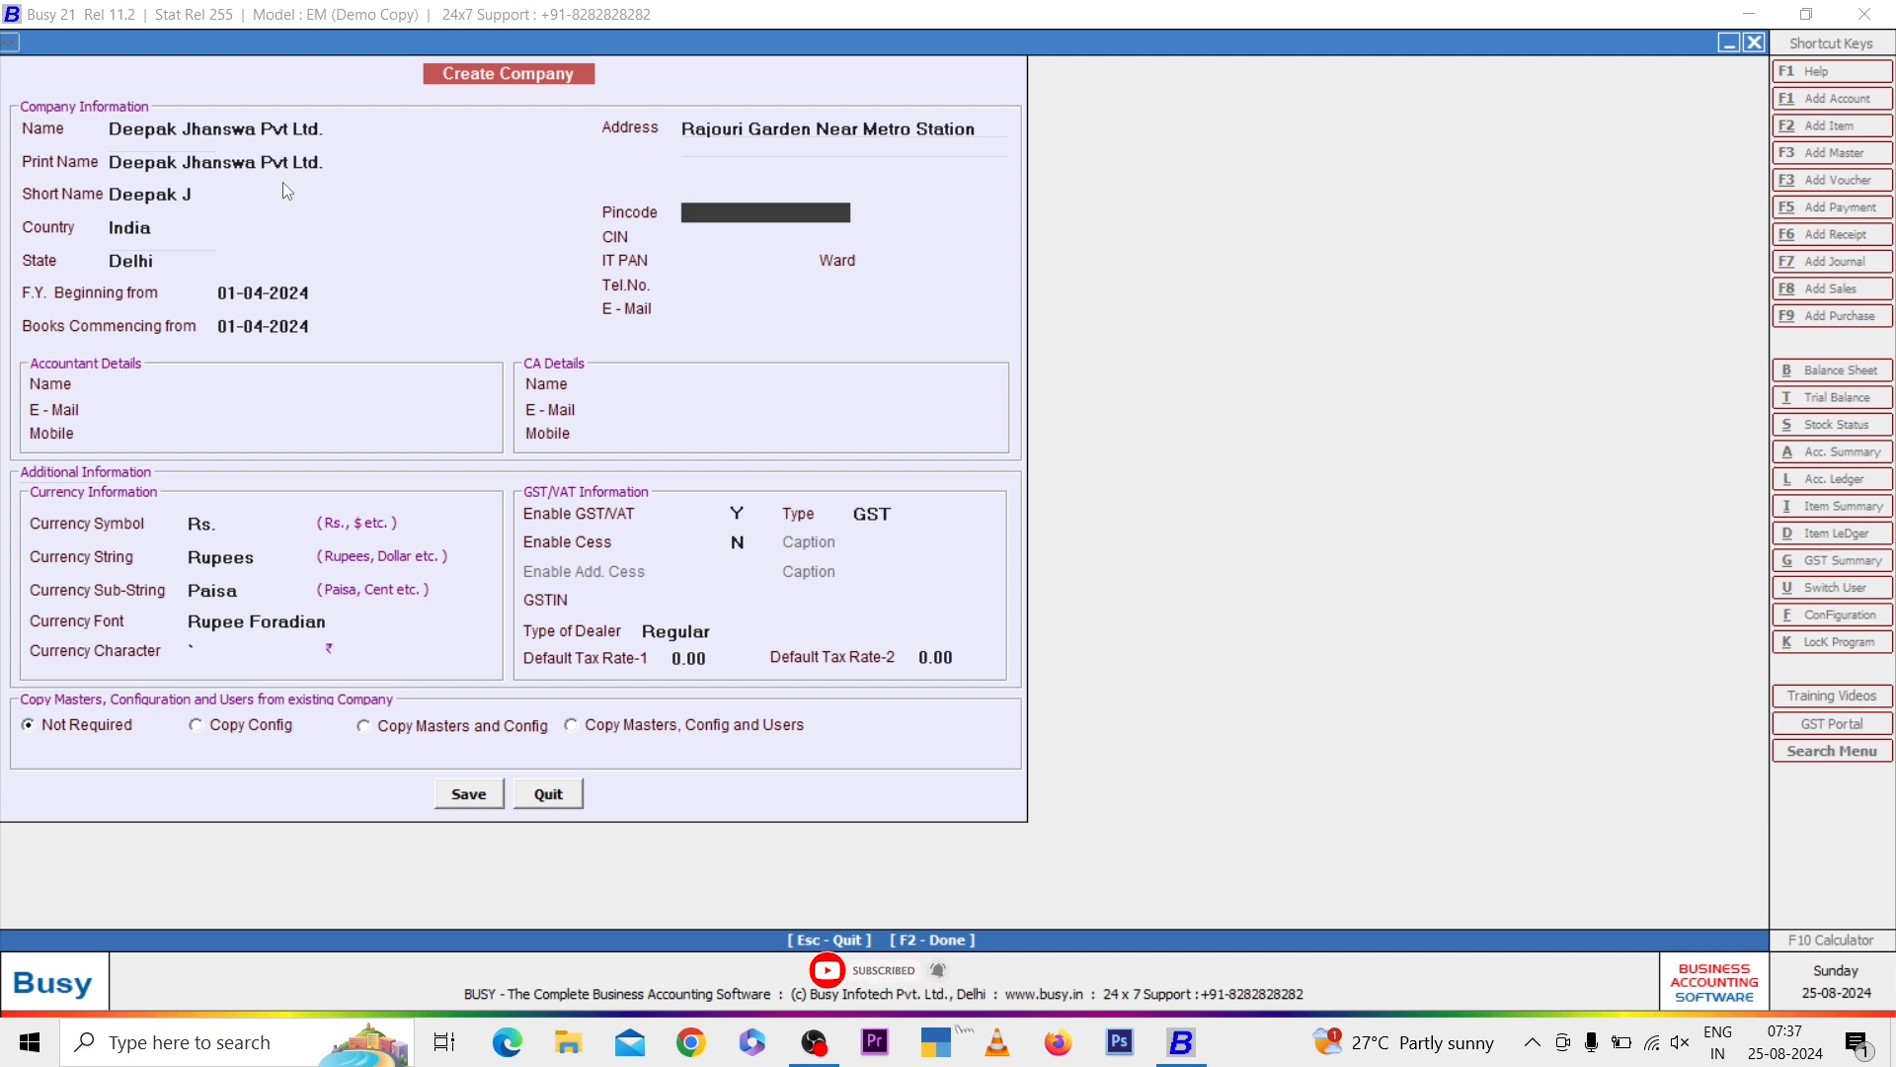
type("110027")
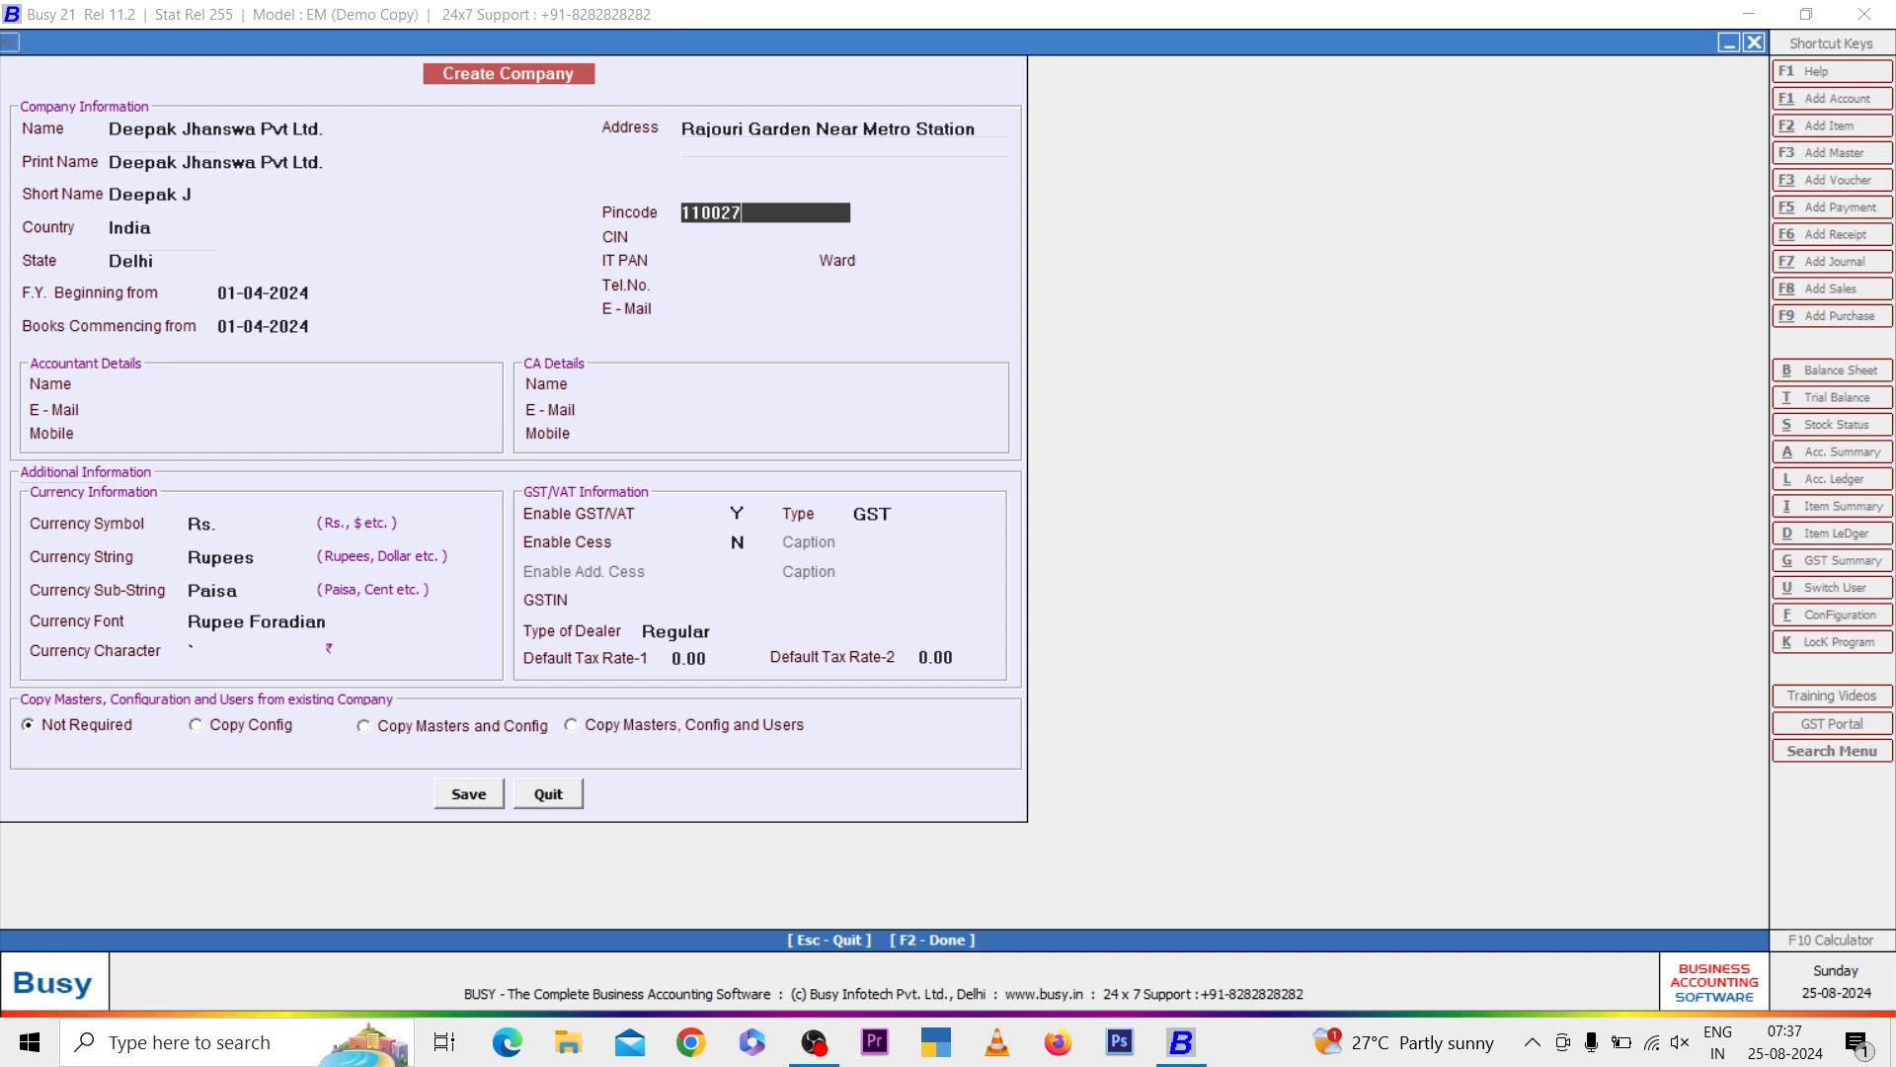
key("Return")
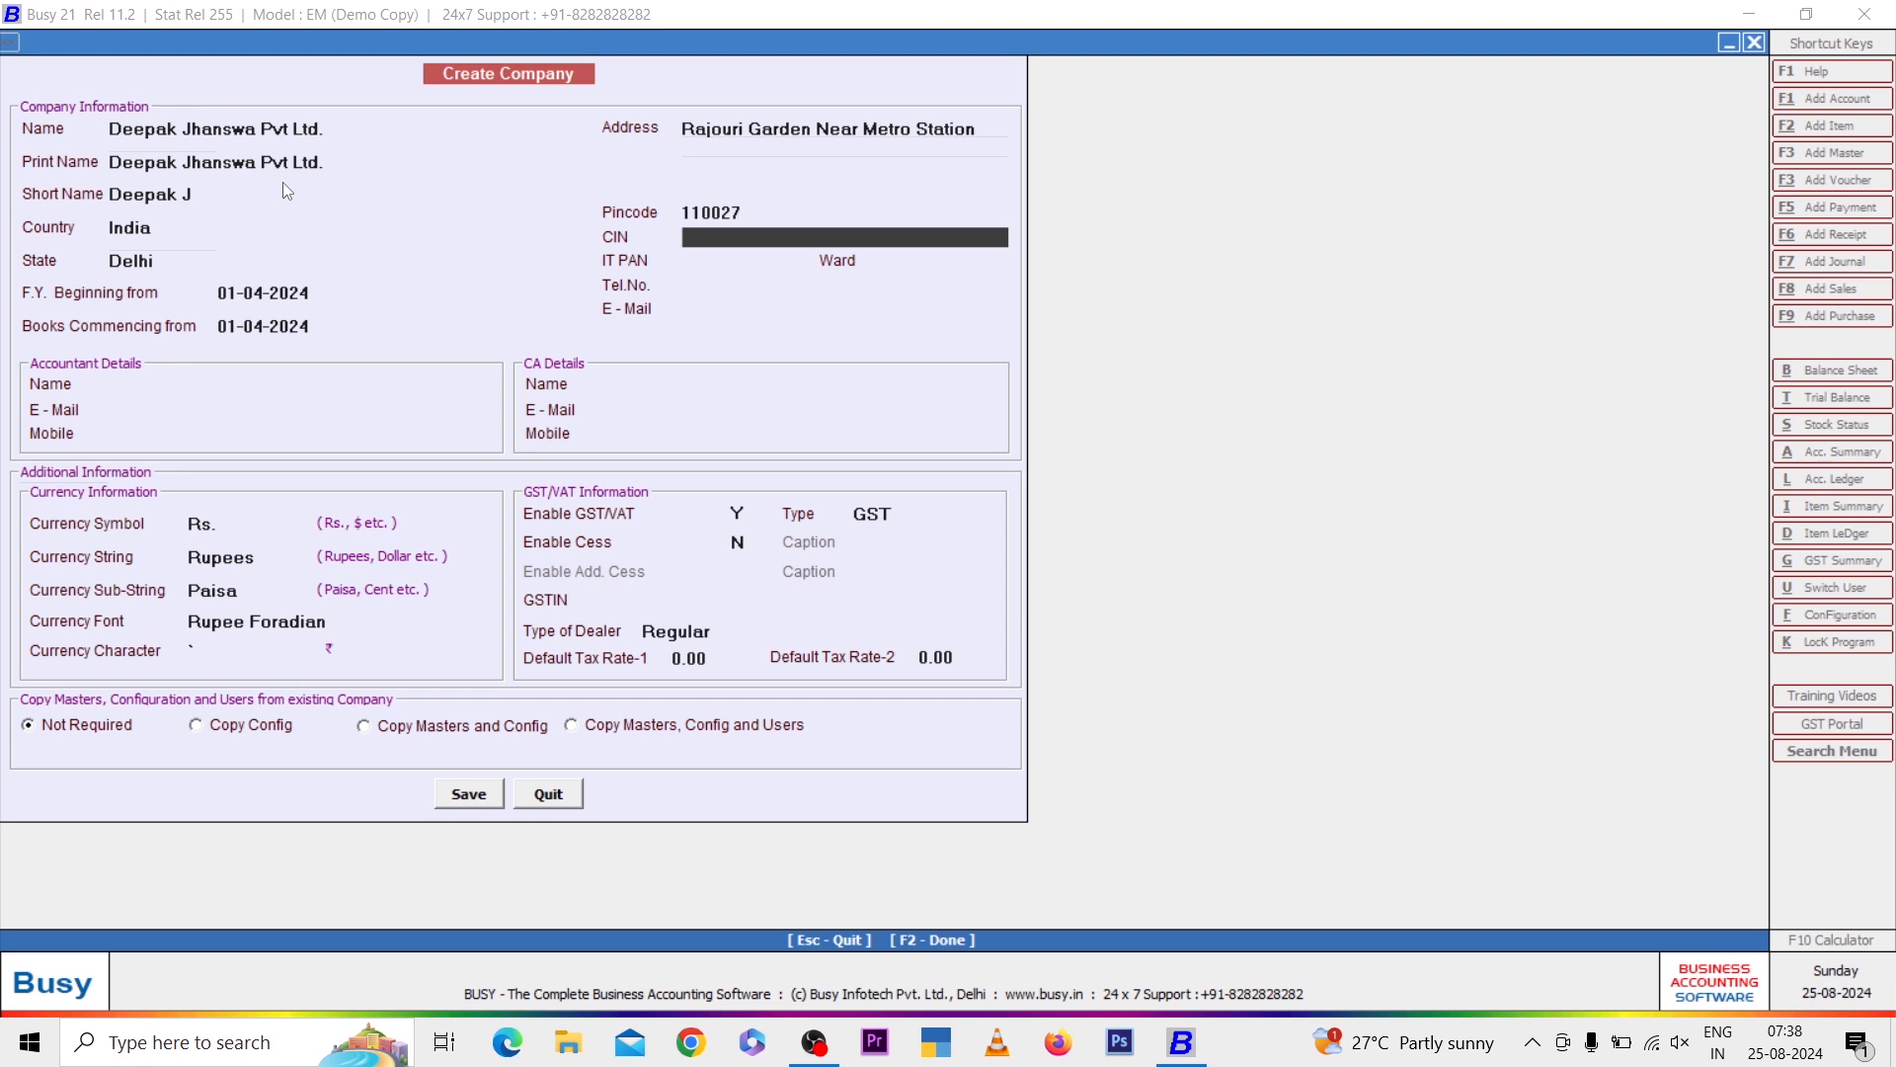
Skip CIN, IT PAN and Ward, and enter the company's telephone number
key("Return")
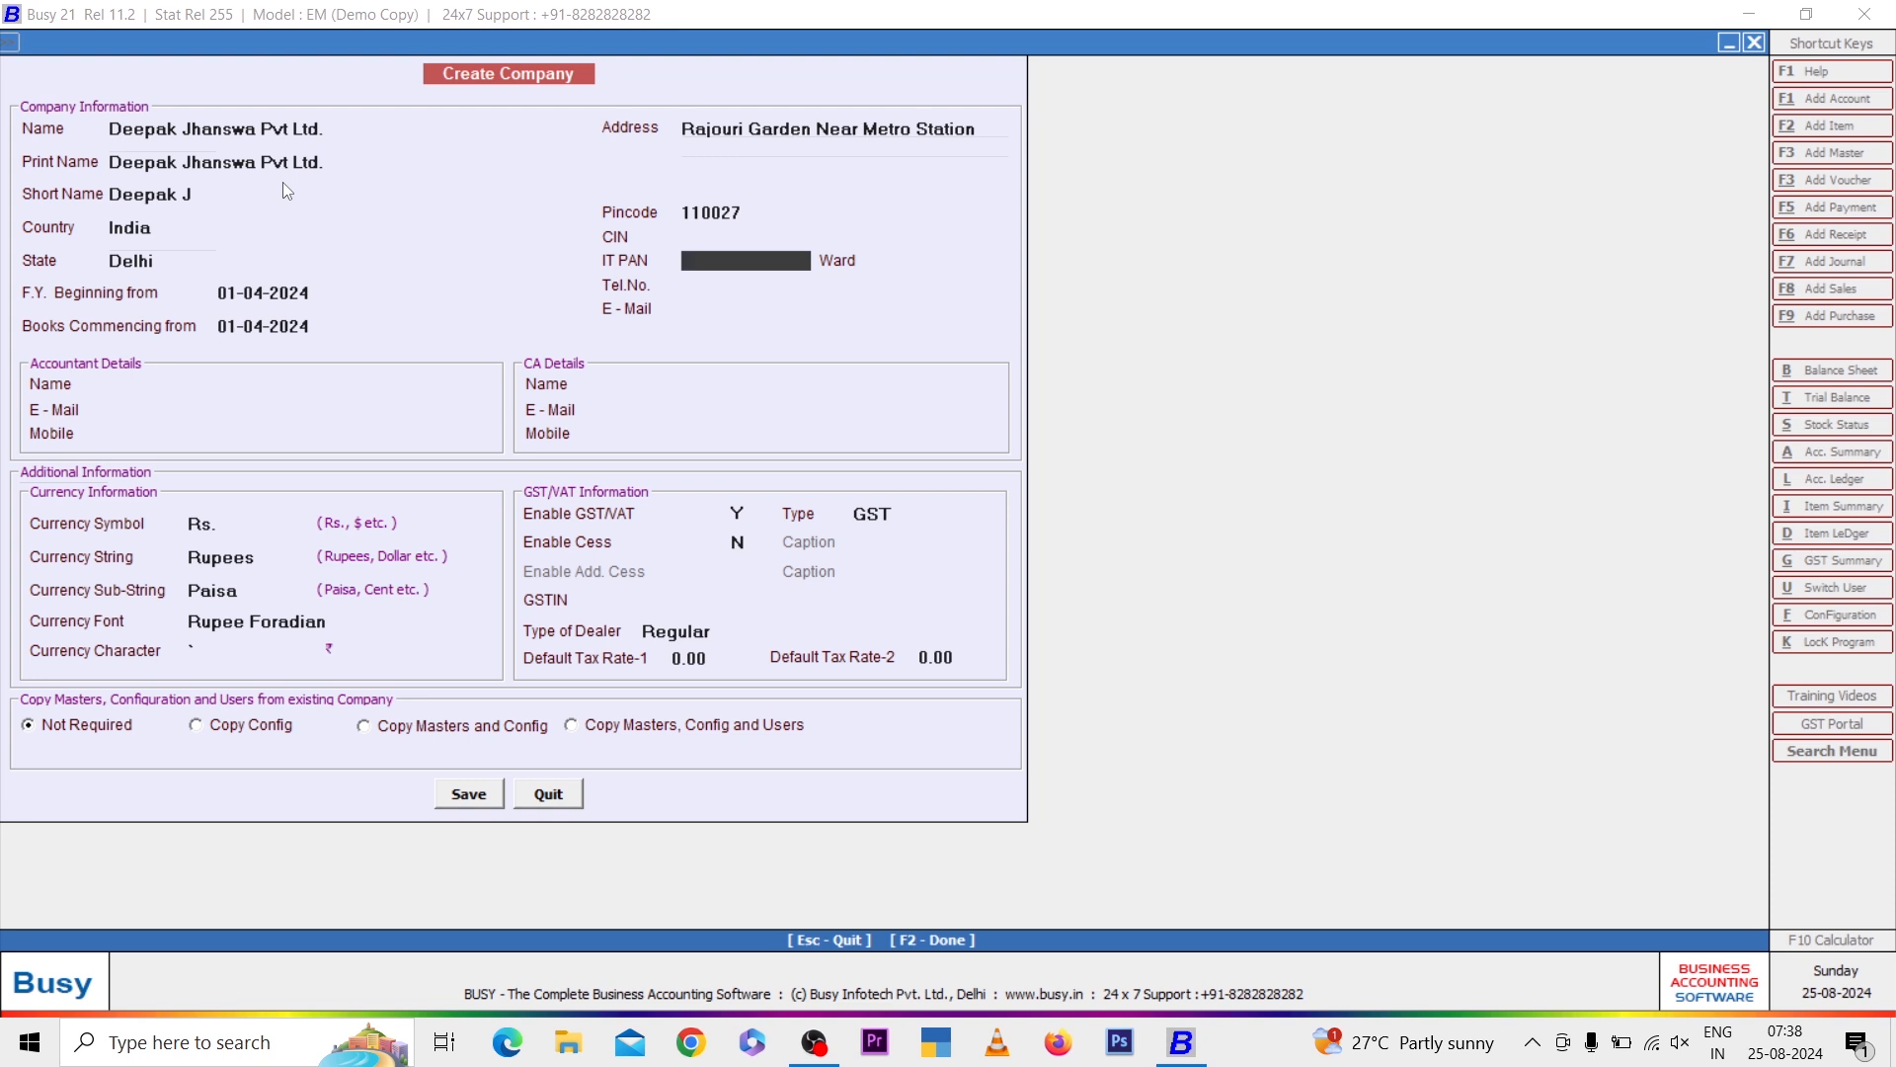
key("Return")
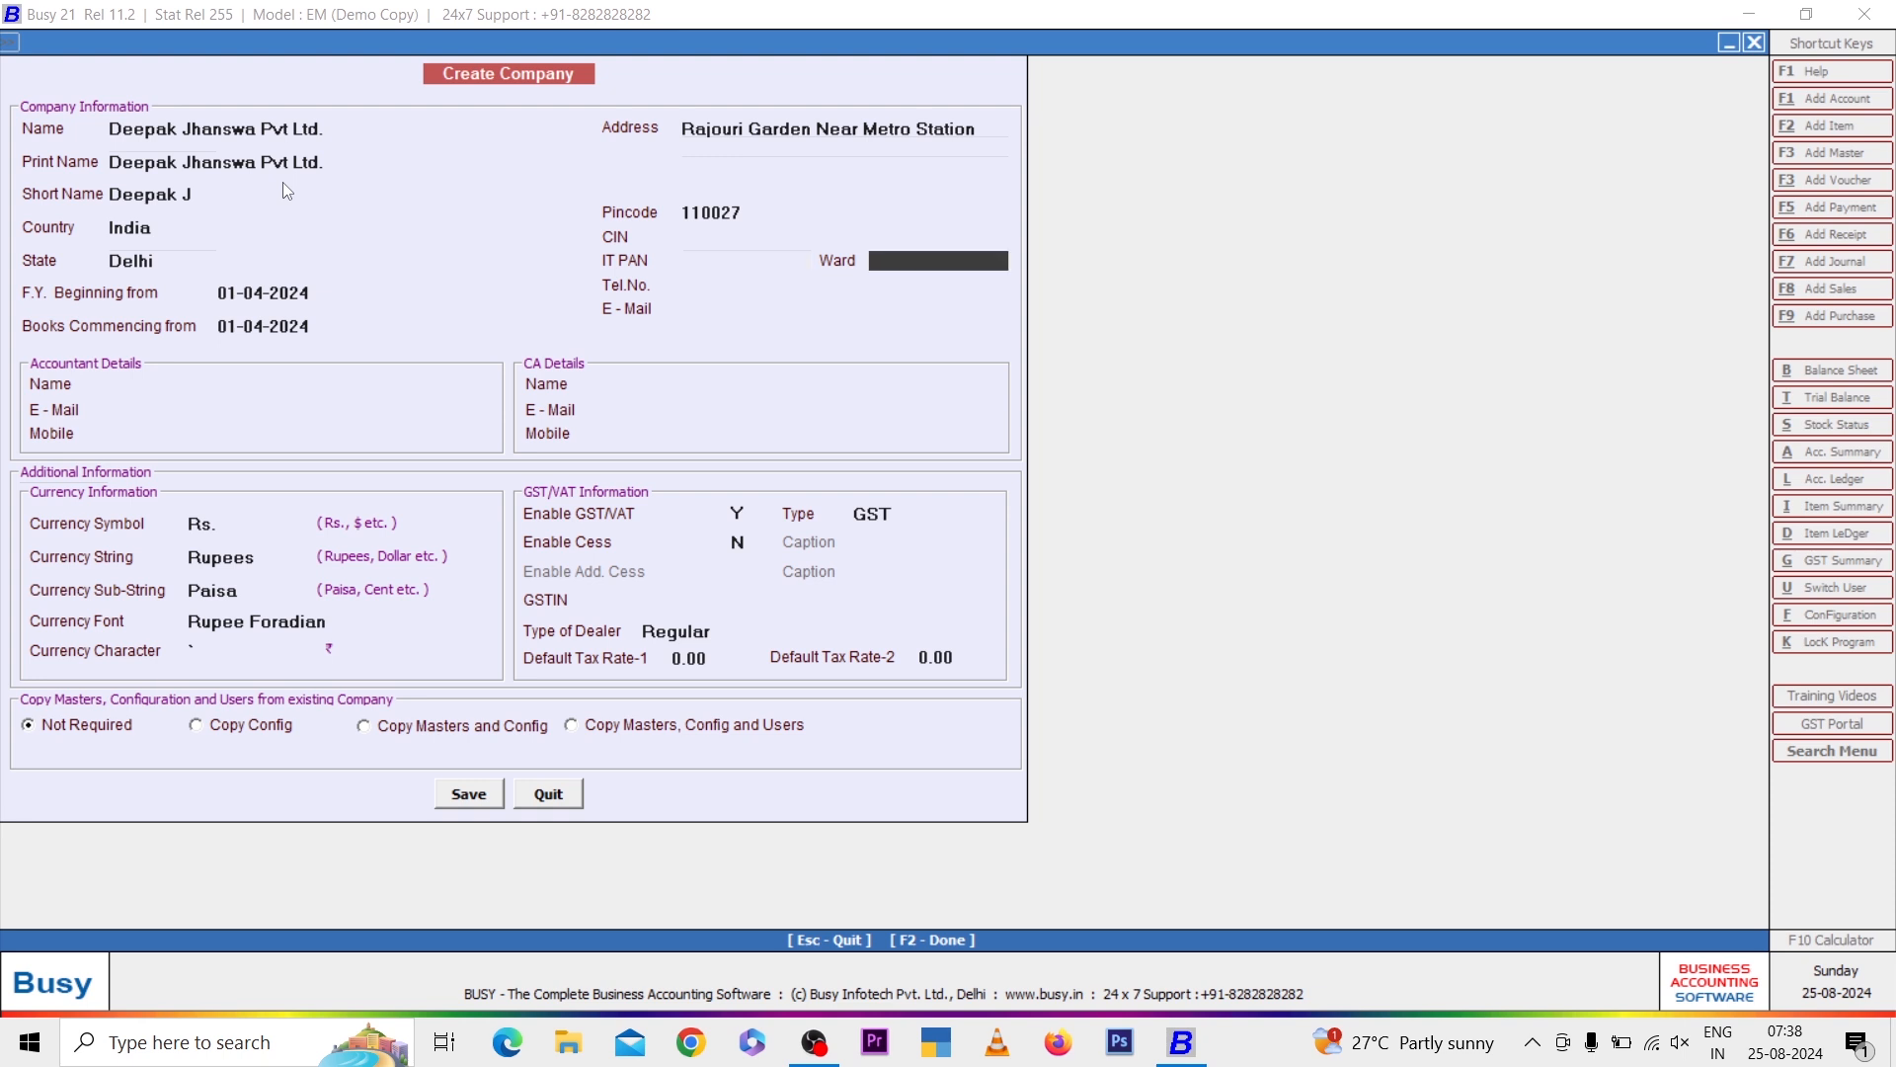
key("Return")
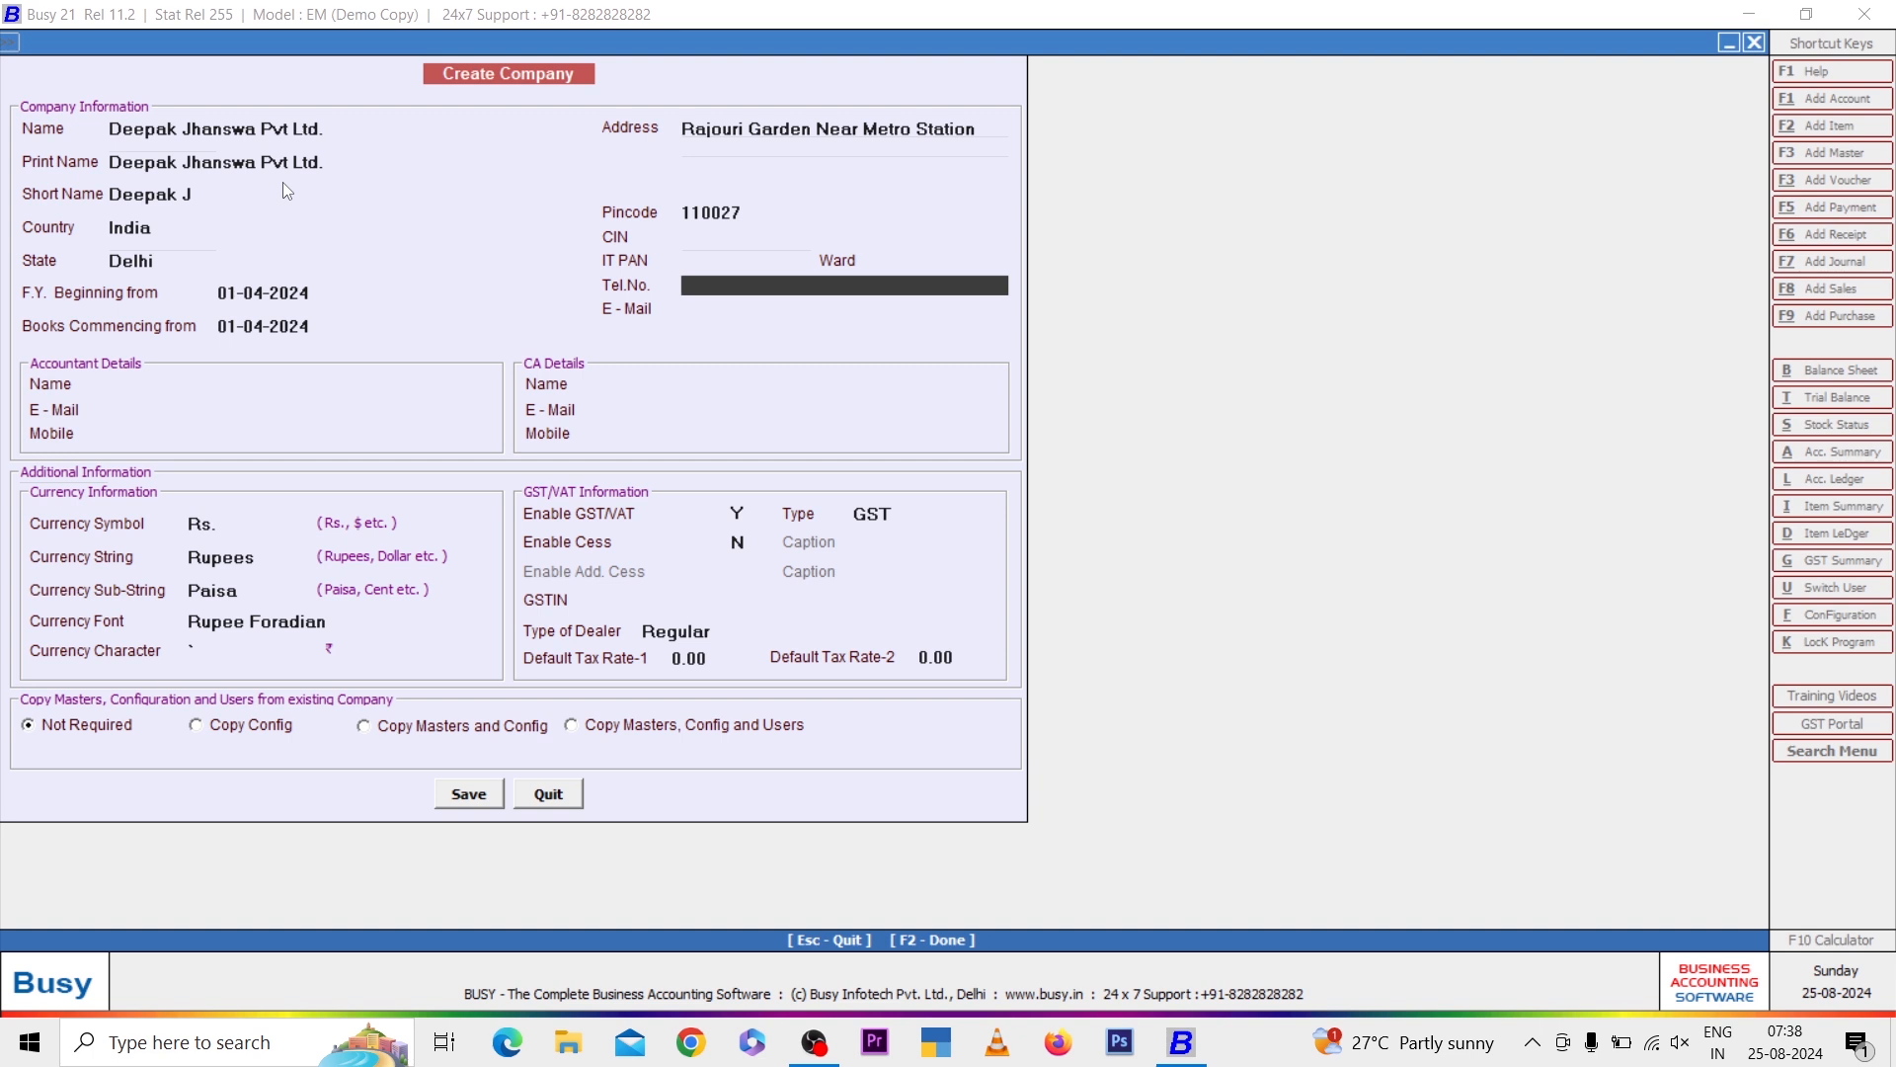
type("011-963-852")
key("Return")
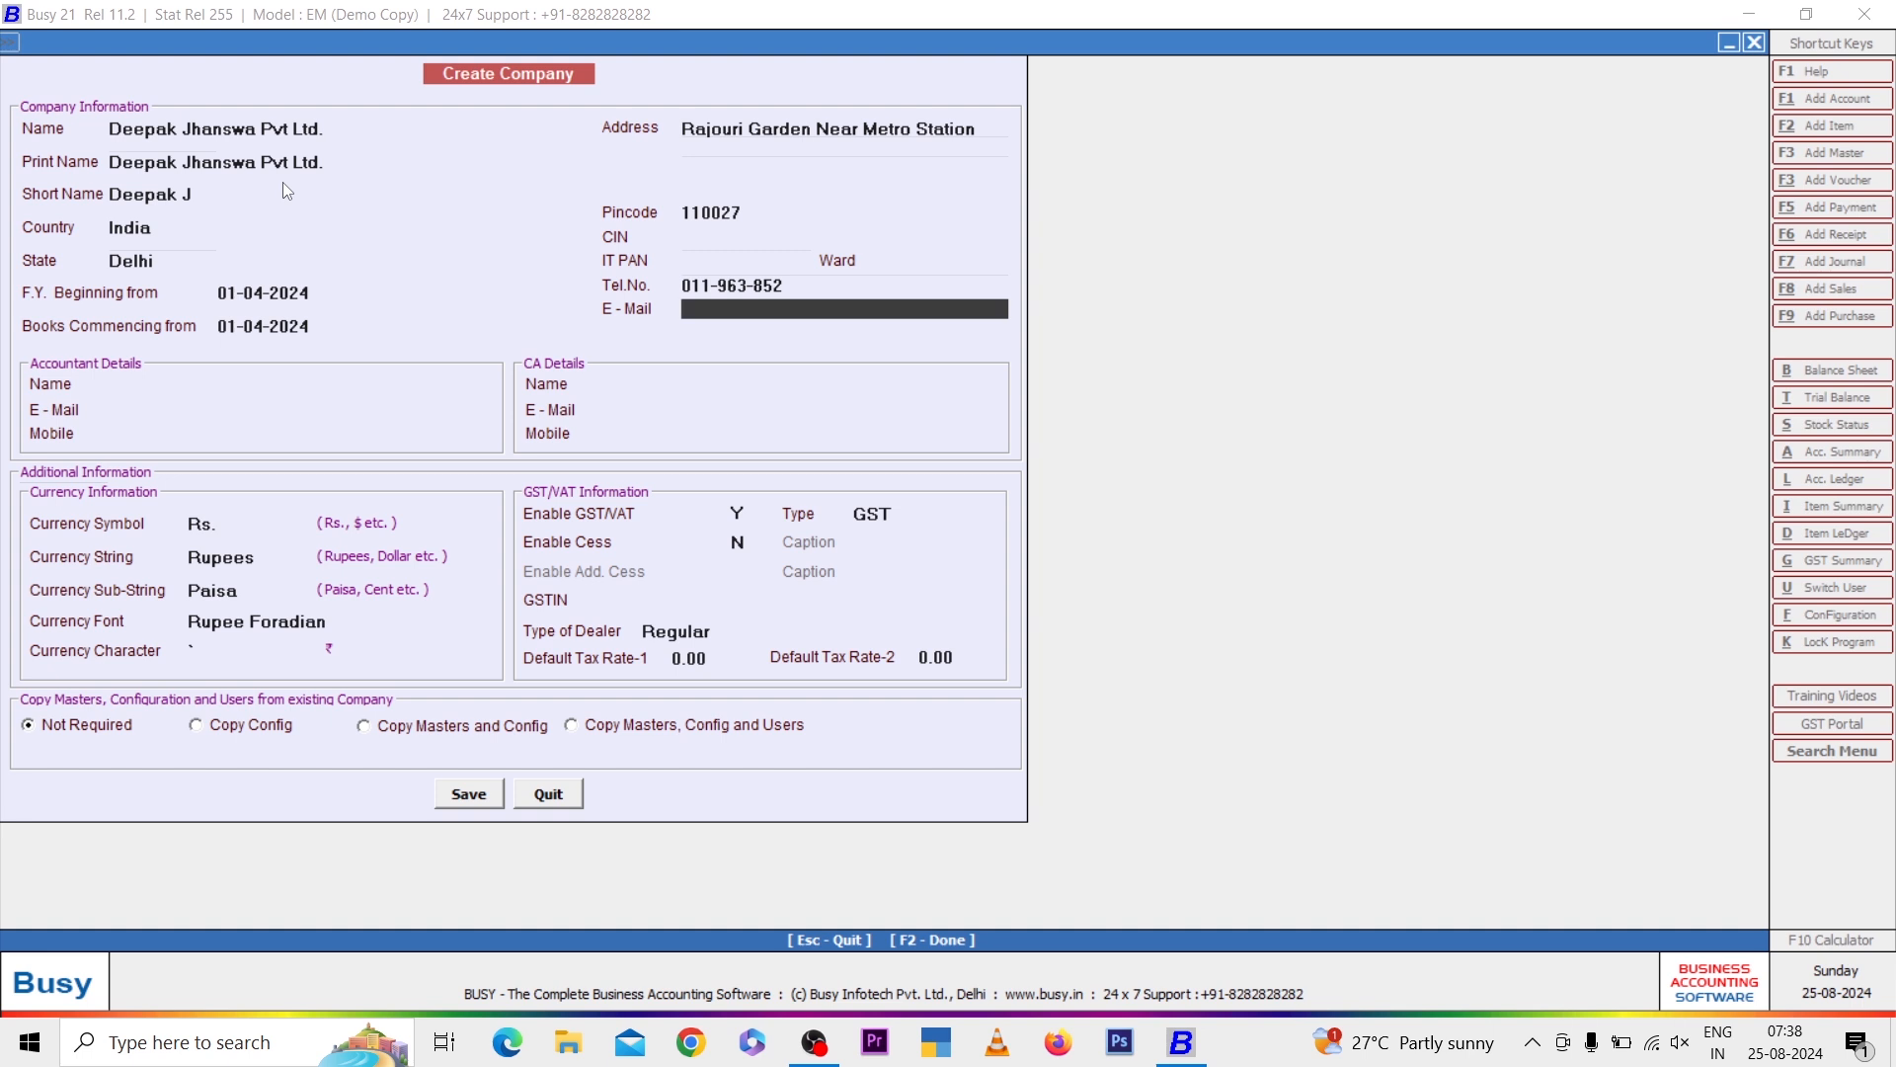
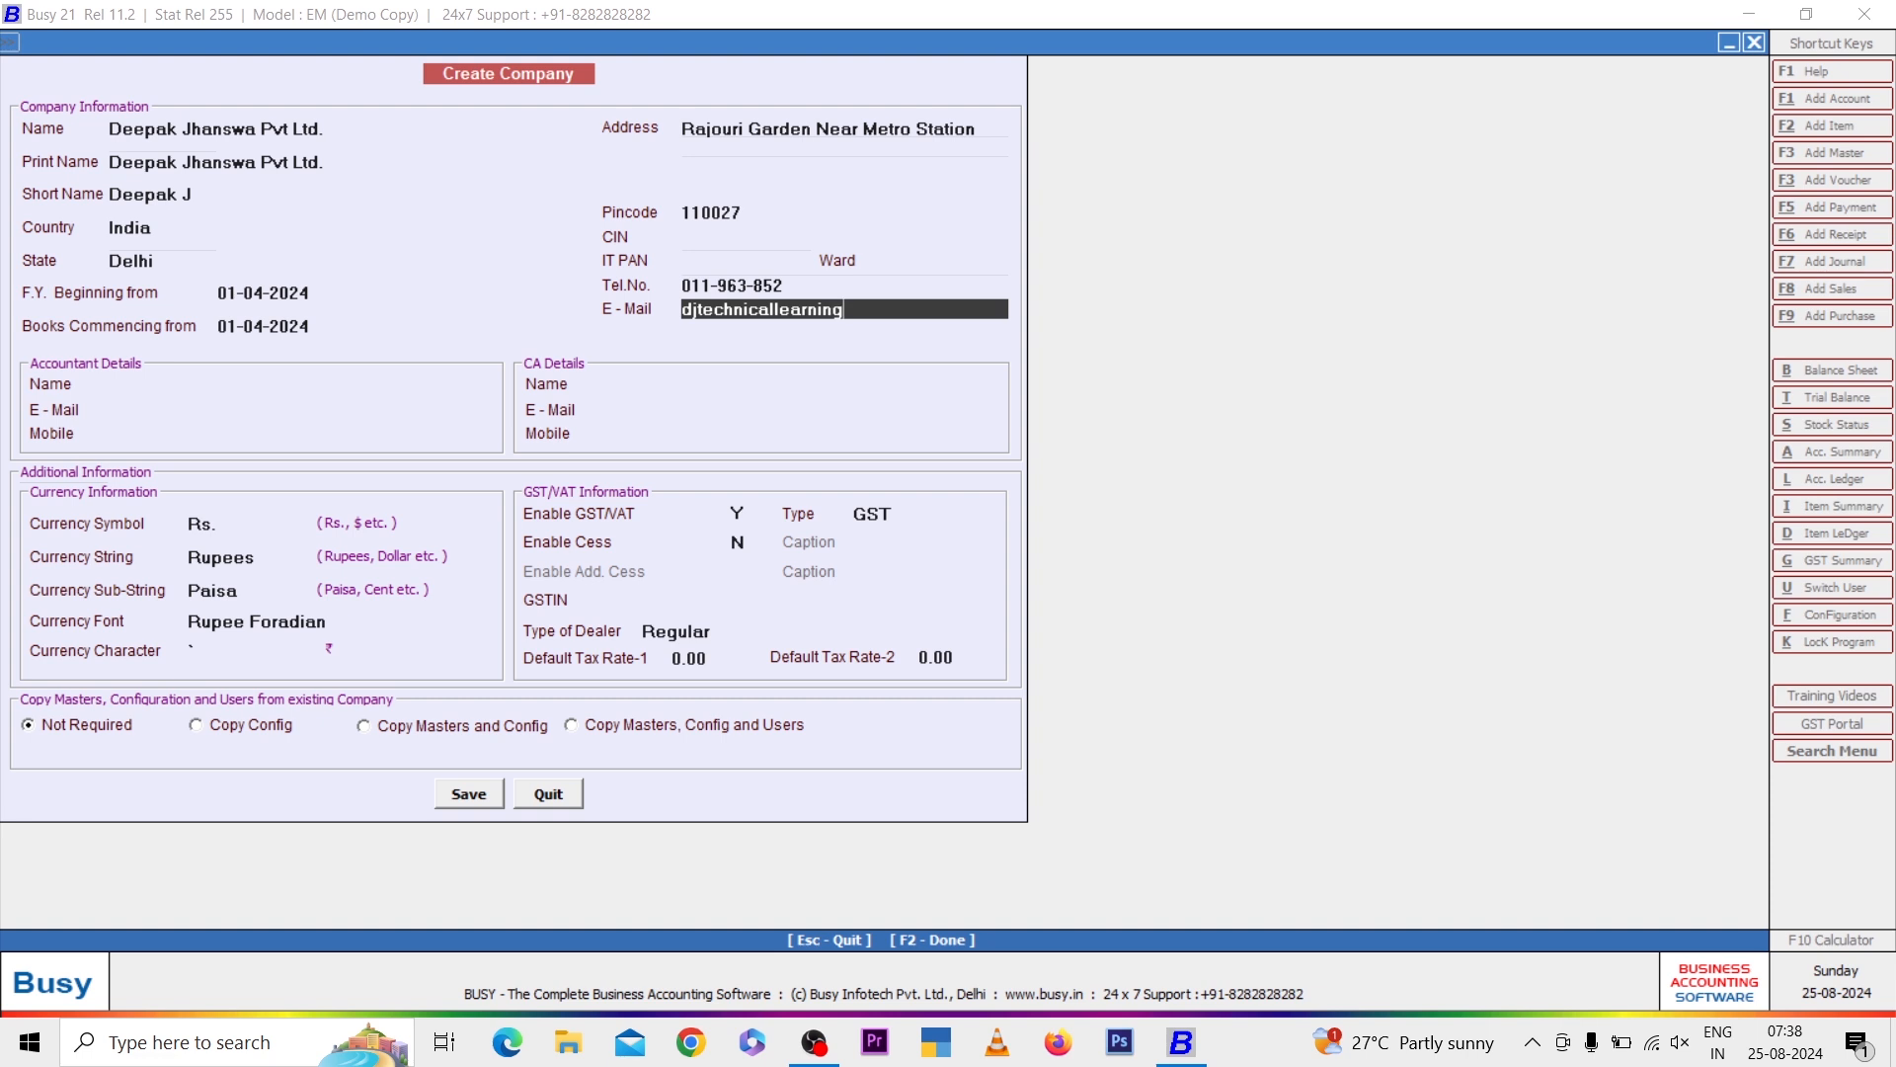
Fill in the company's e-mail address
key("Return")
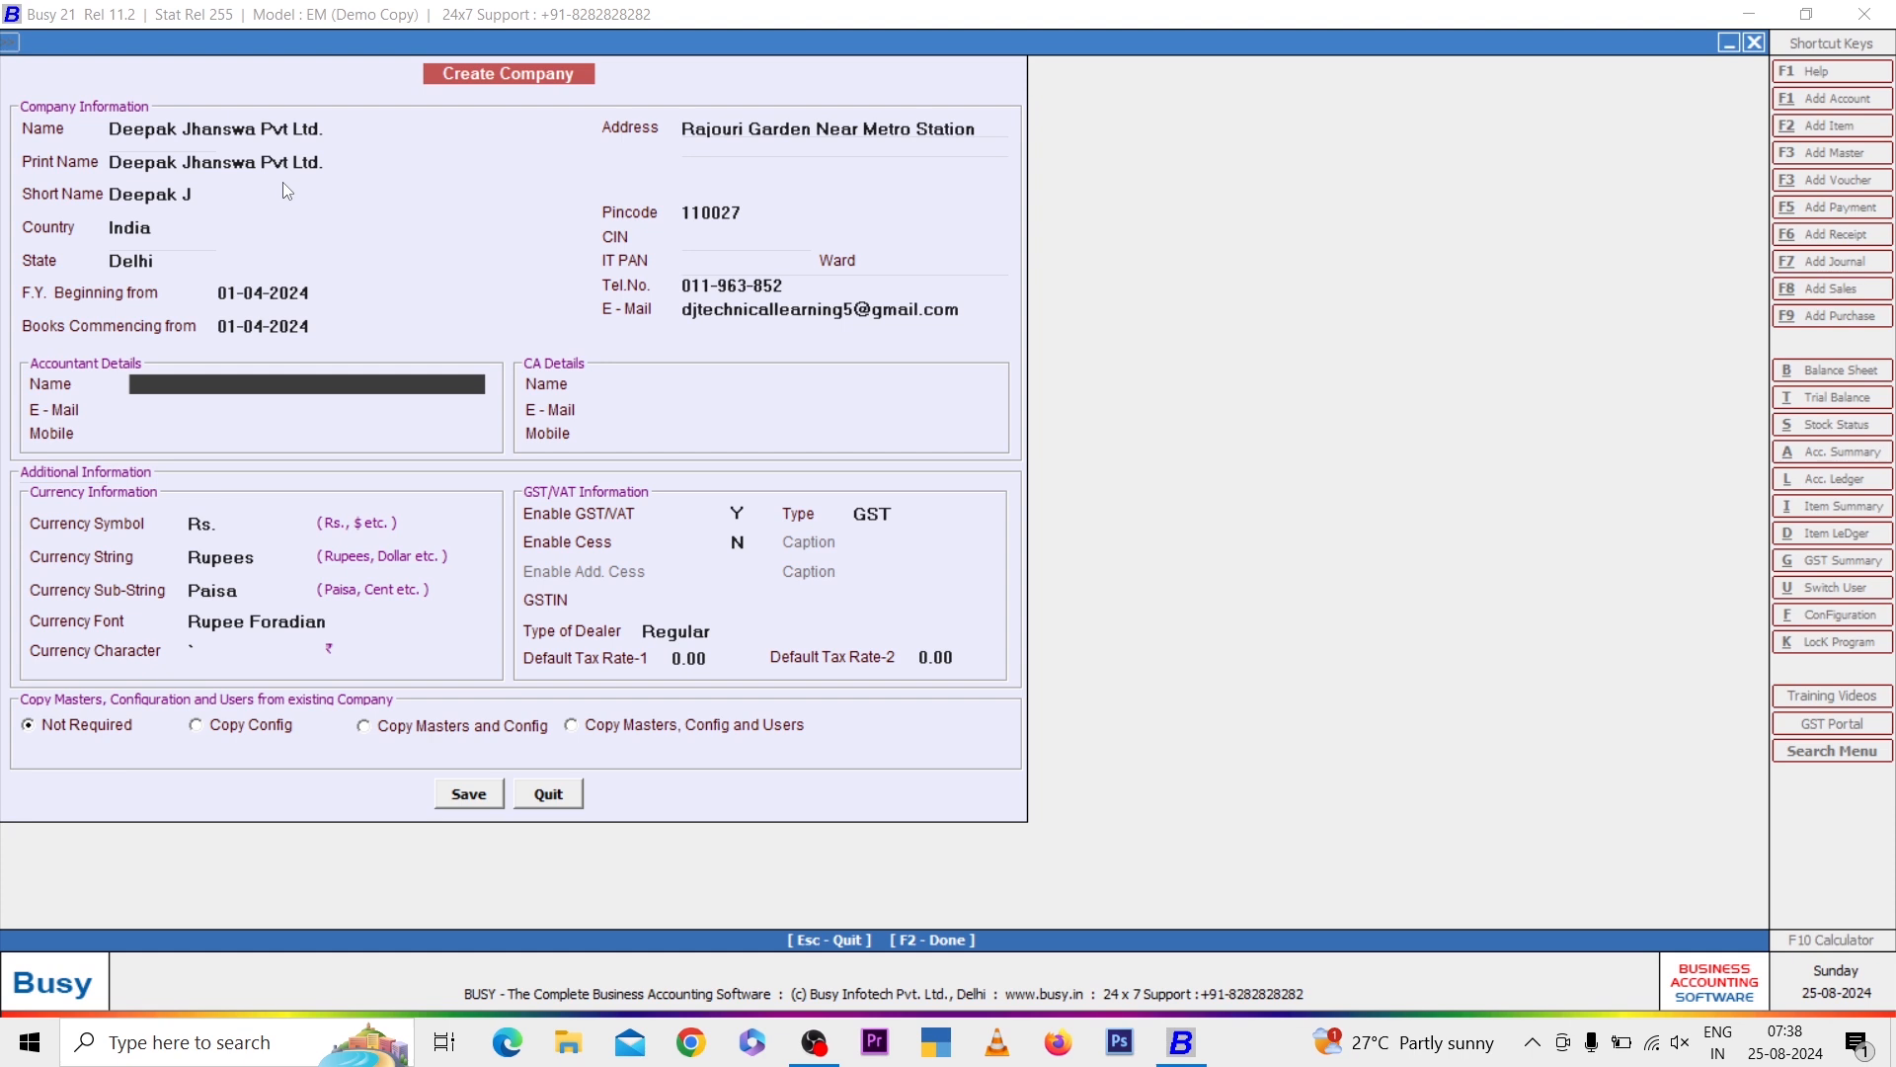
Leave the accountant and CA details blank
key("Return")
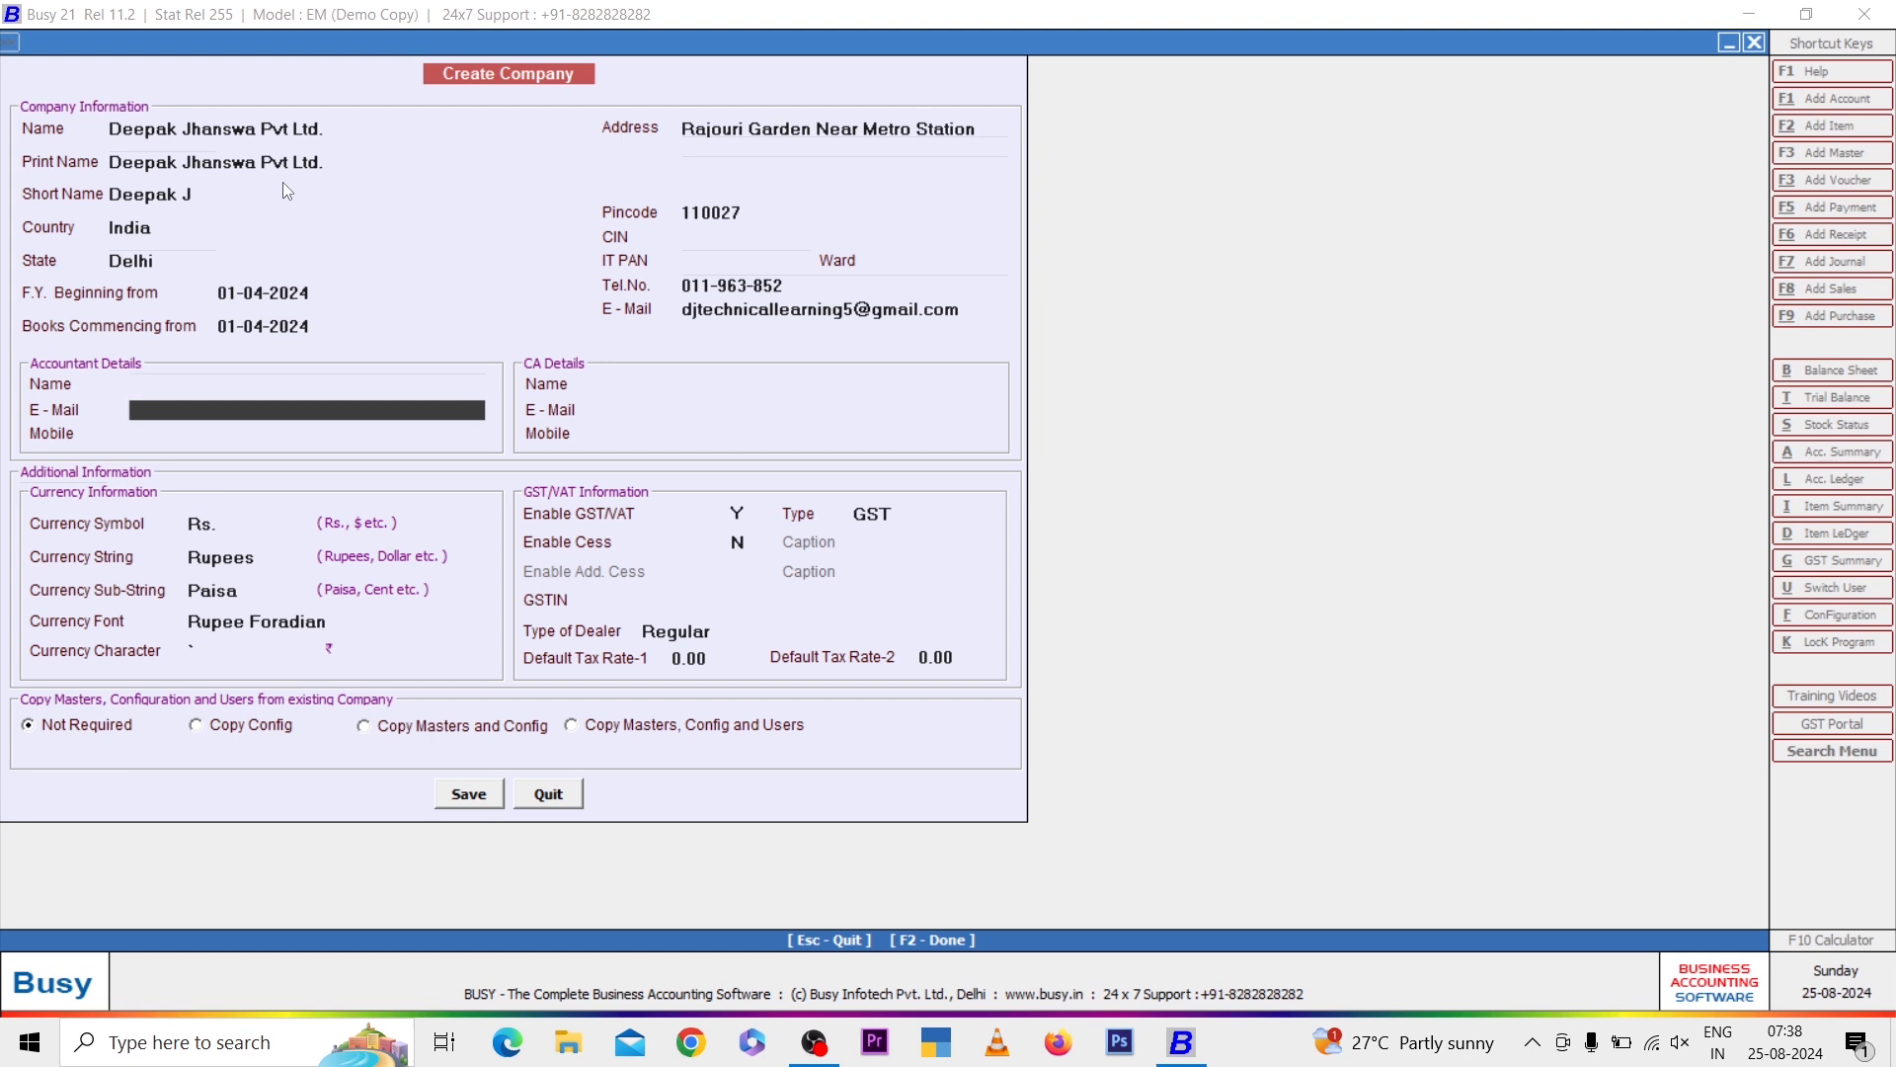
key("Return")
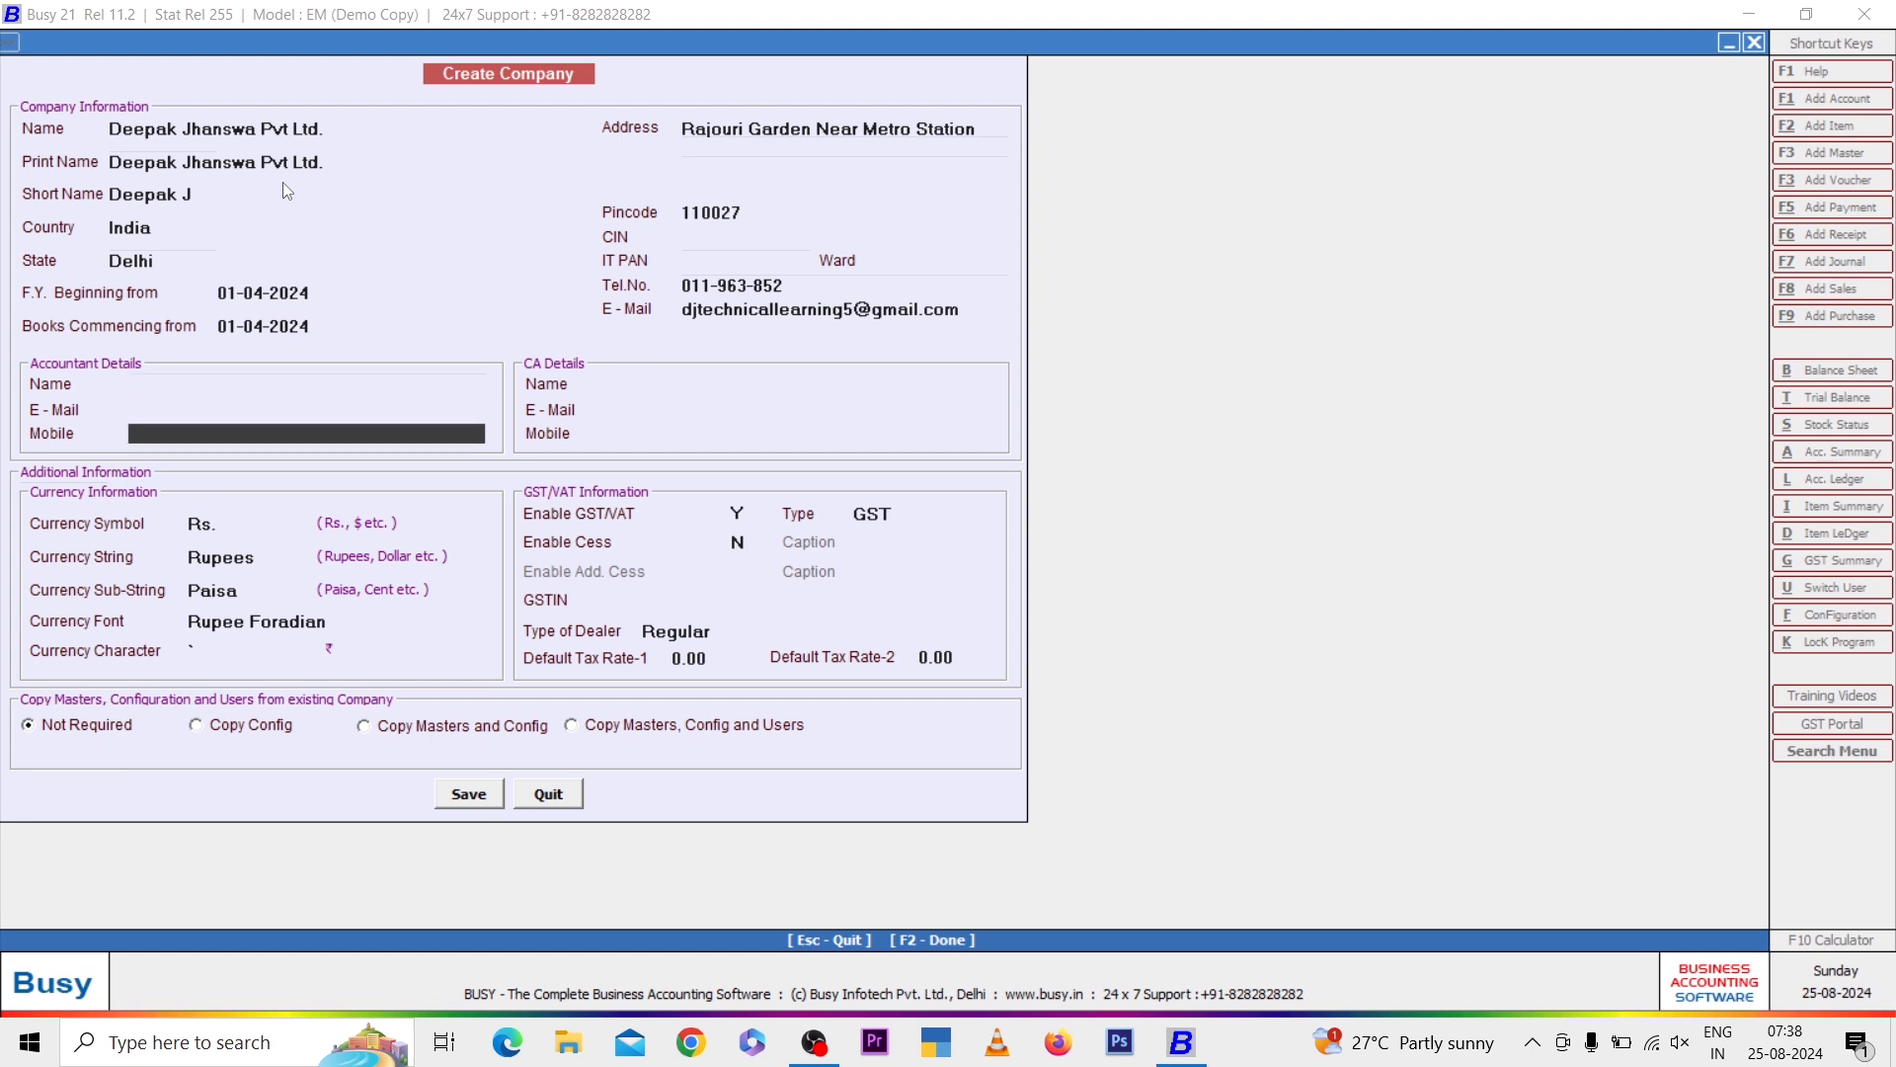
key("Return")
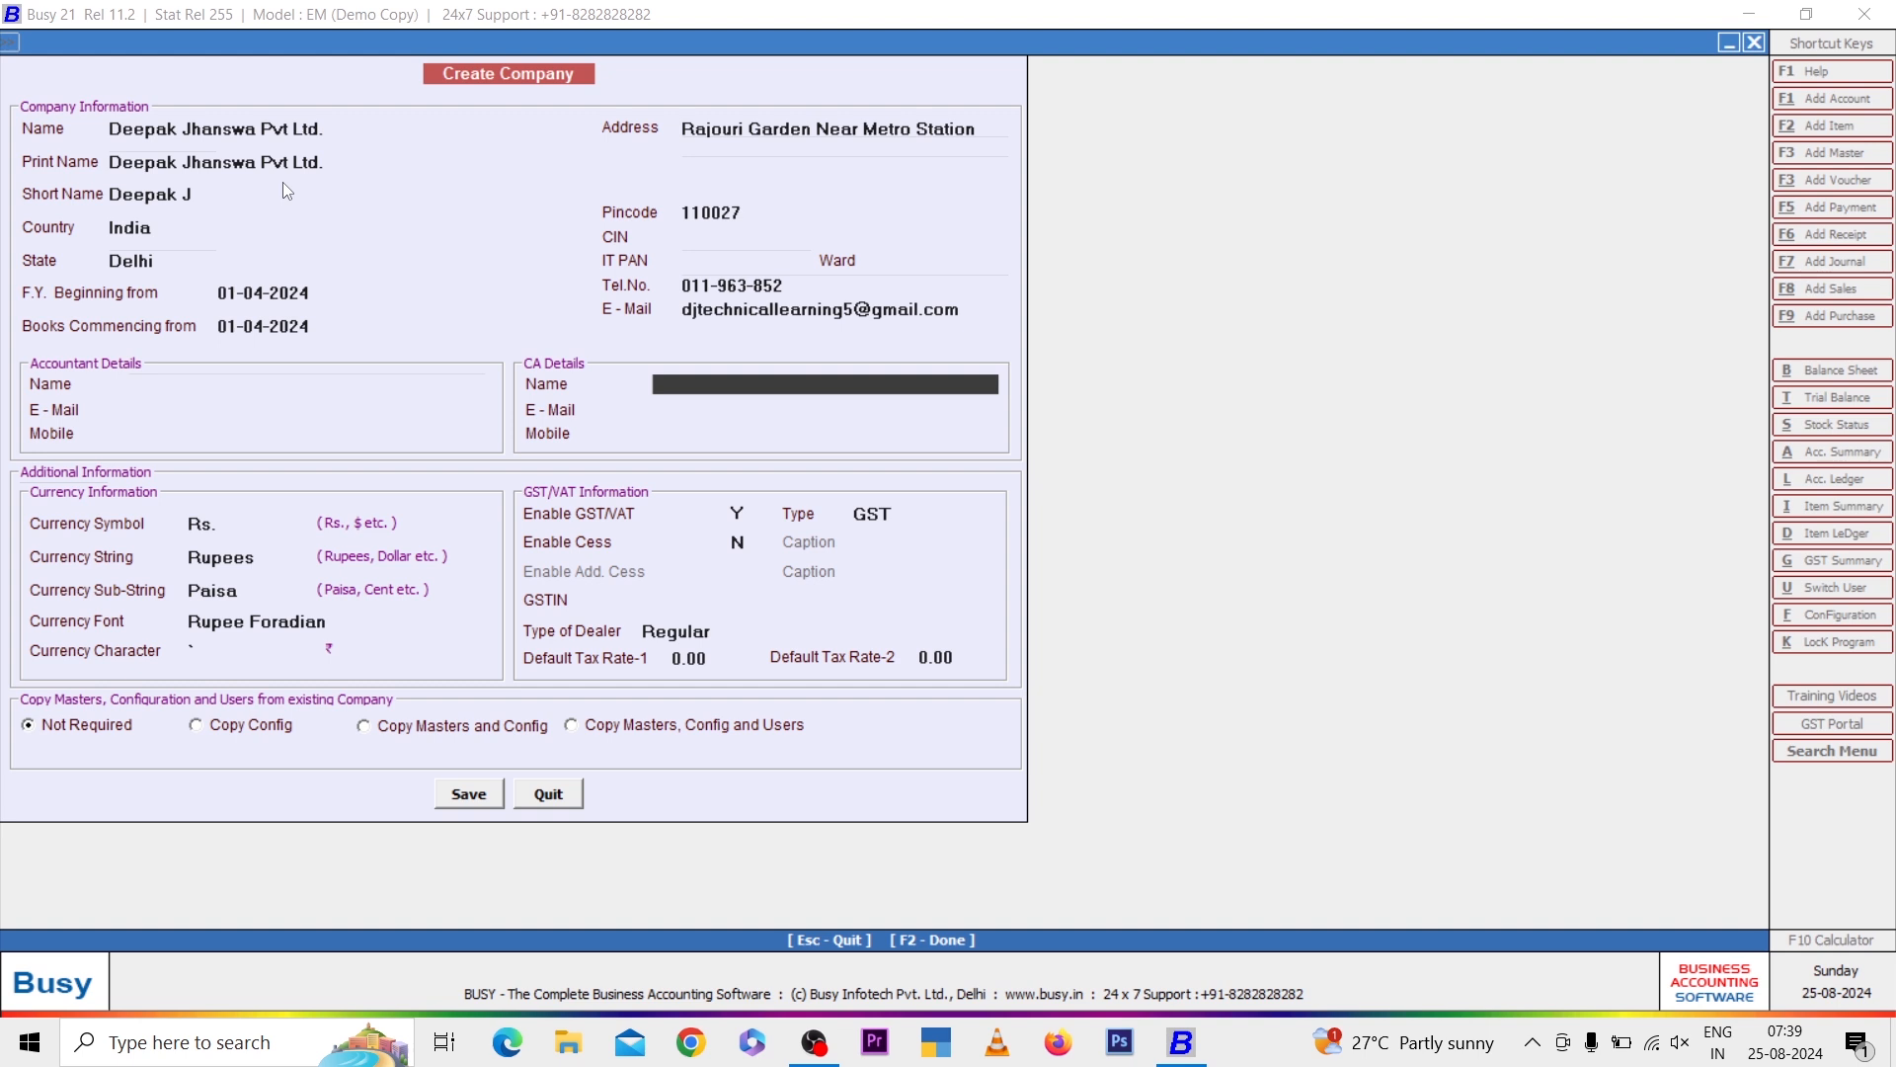
key("Return")
key("Return")
key("Return")
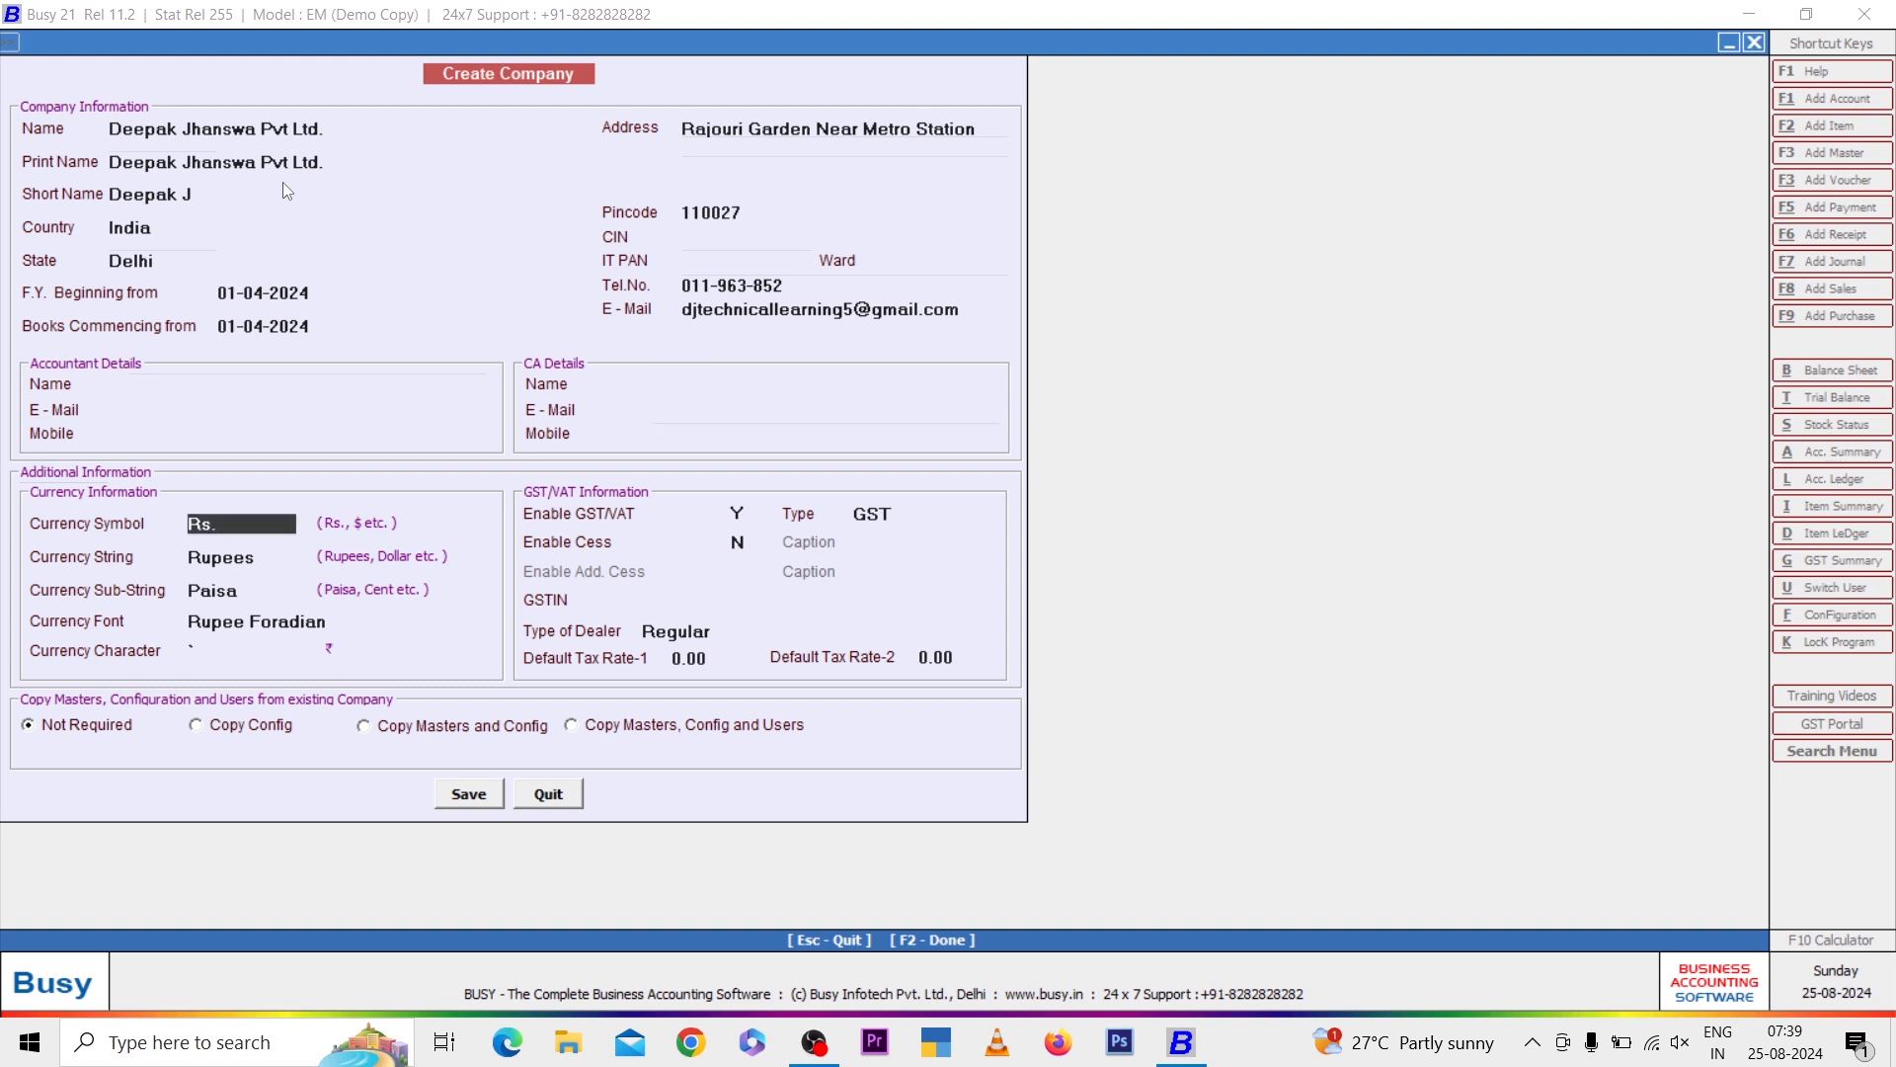
Keep the default currency settings, GST/VAT enabled, and GST as the tax type
key("Return")
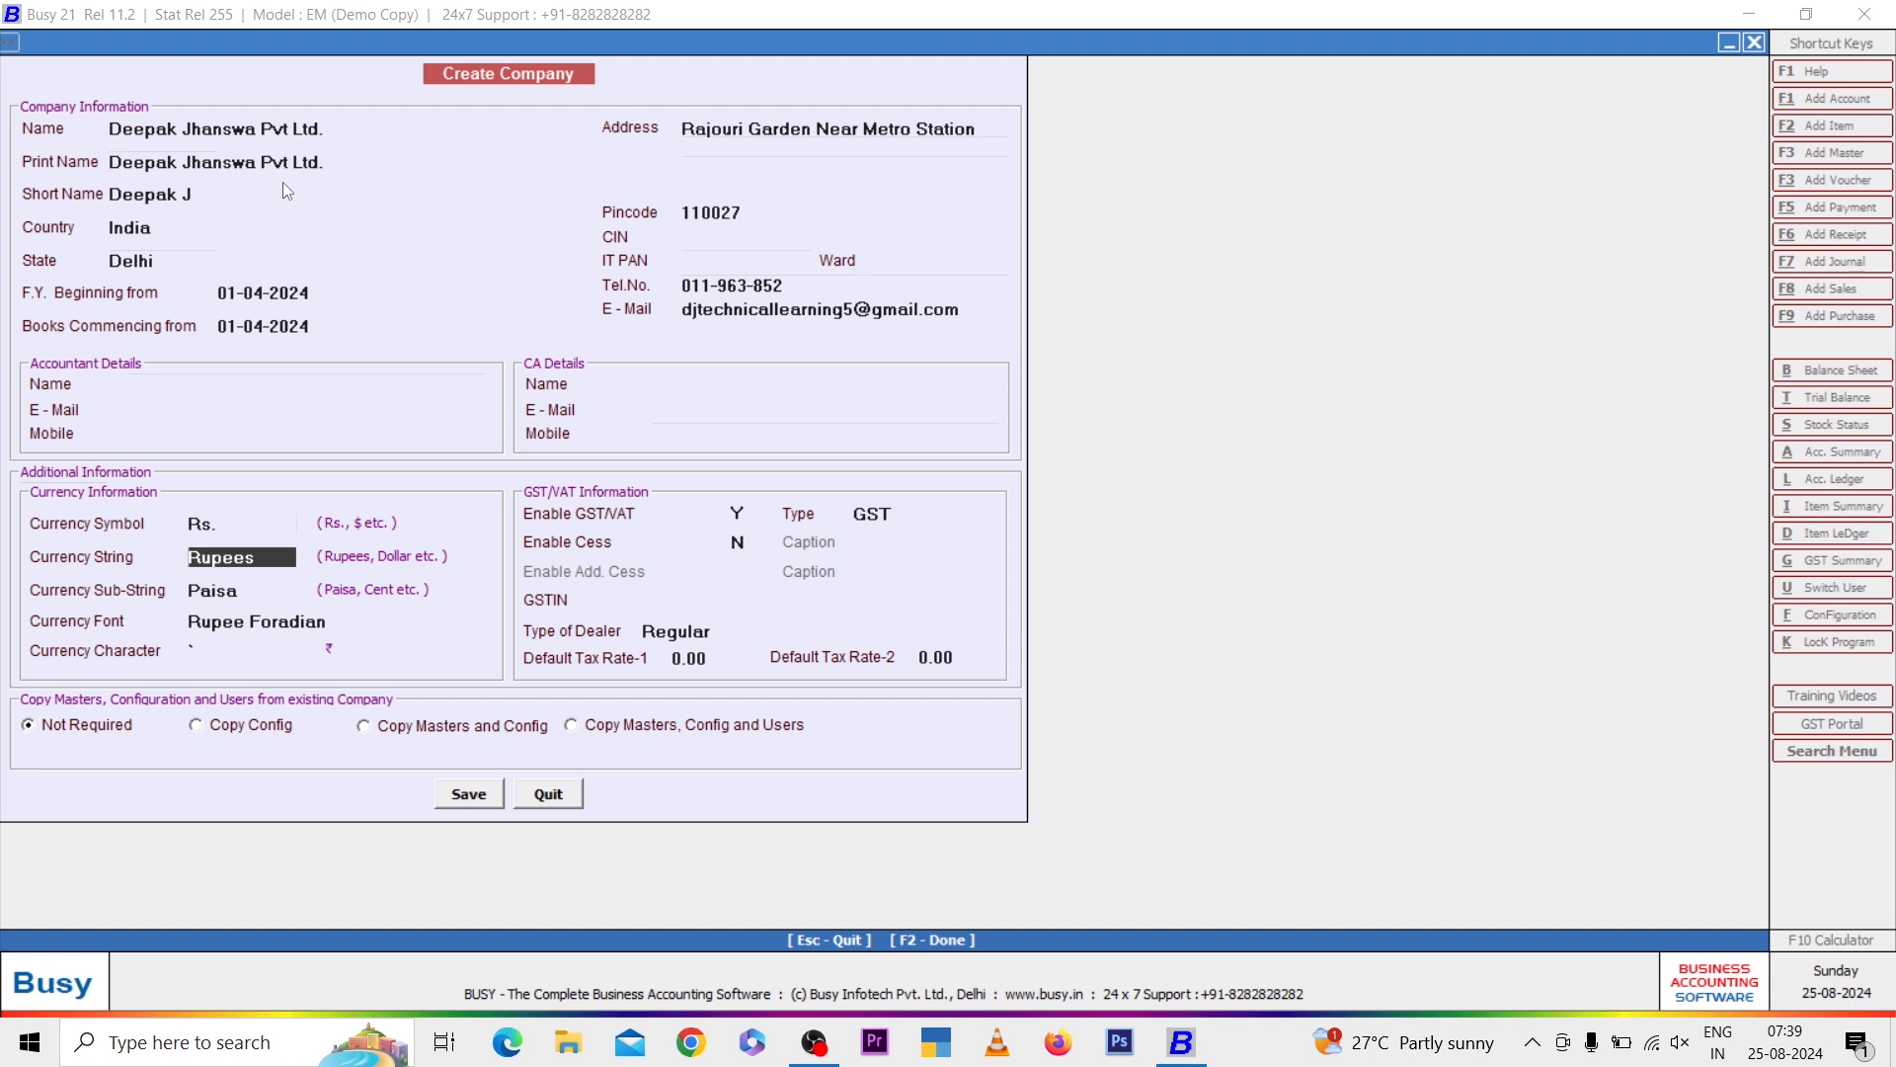
key("Return")
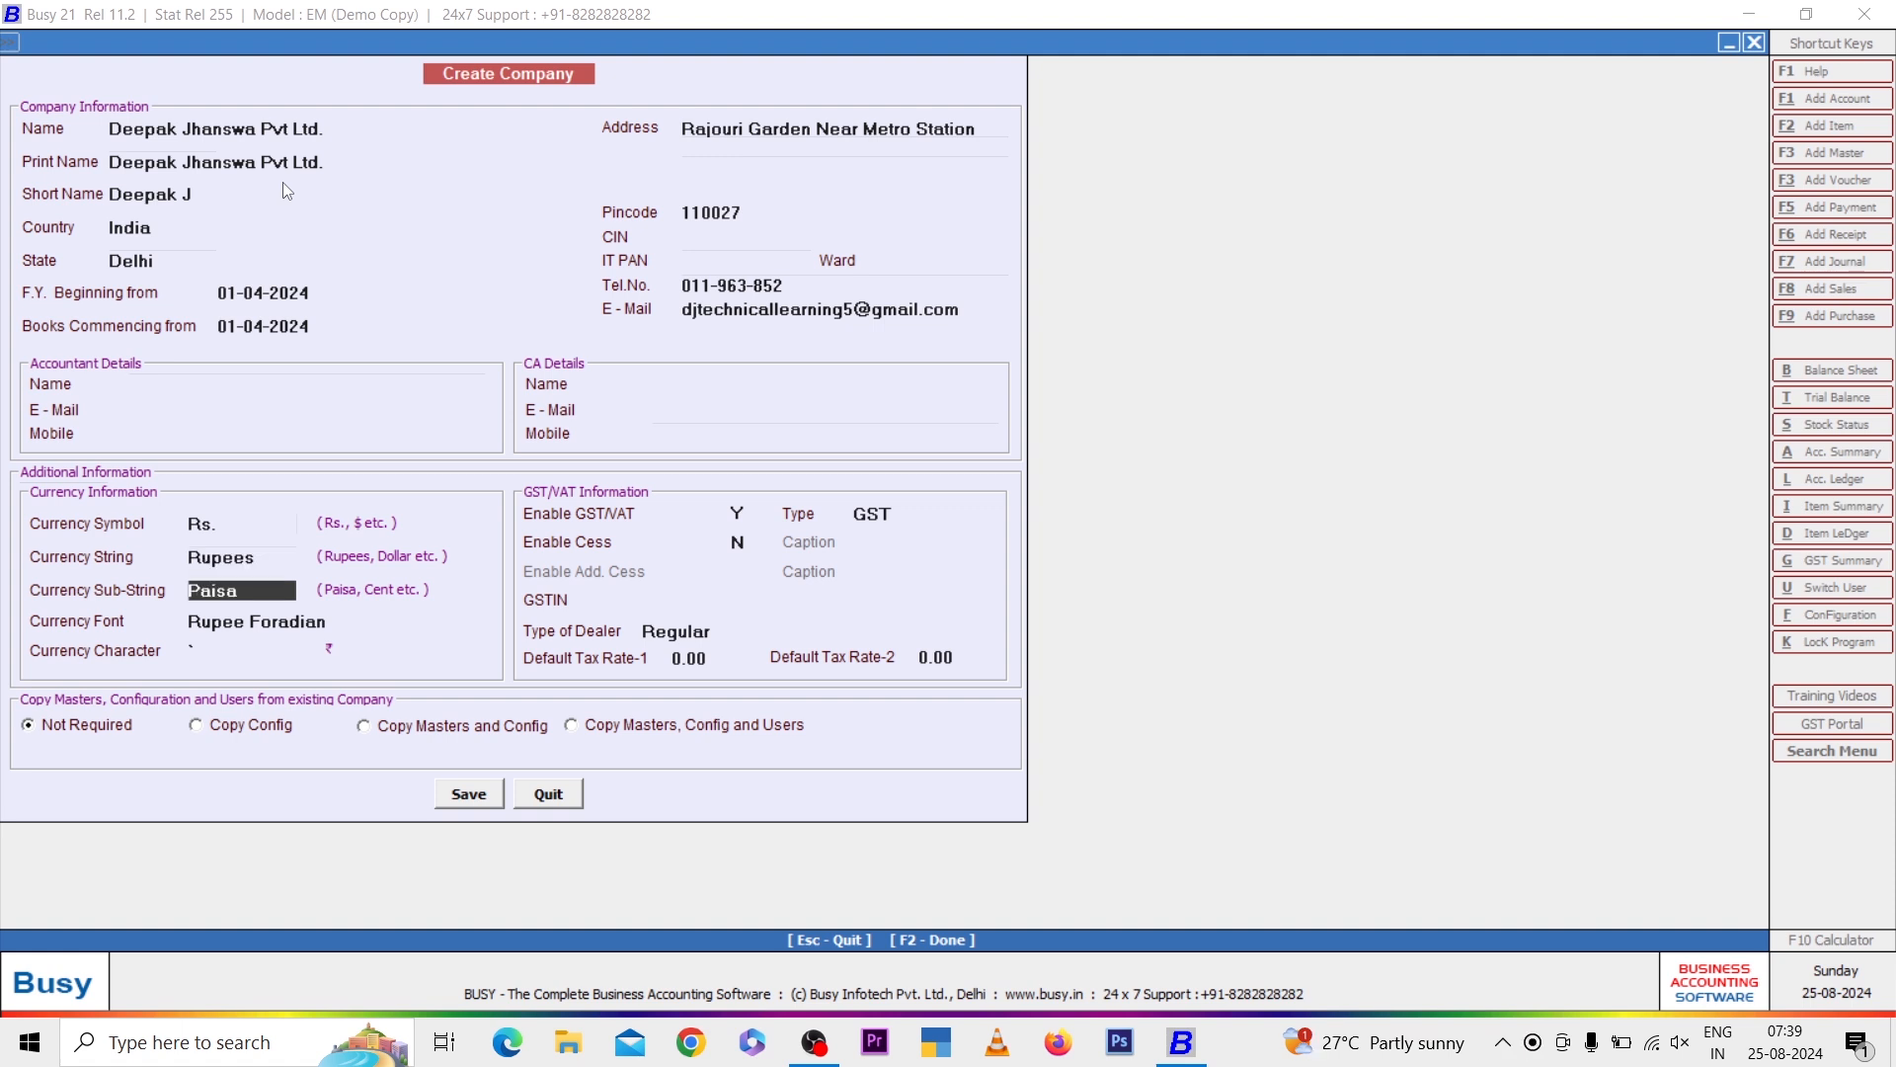
key("Return")
key("Return")
key("Return")
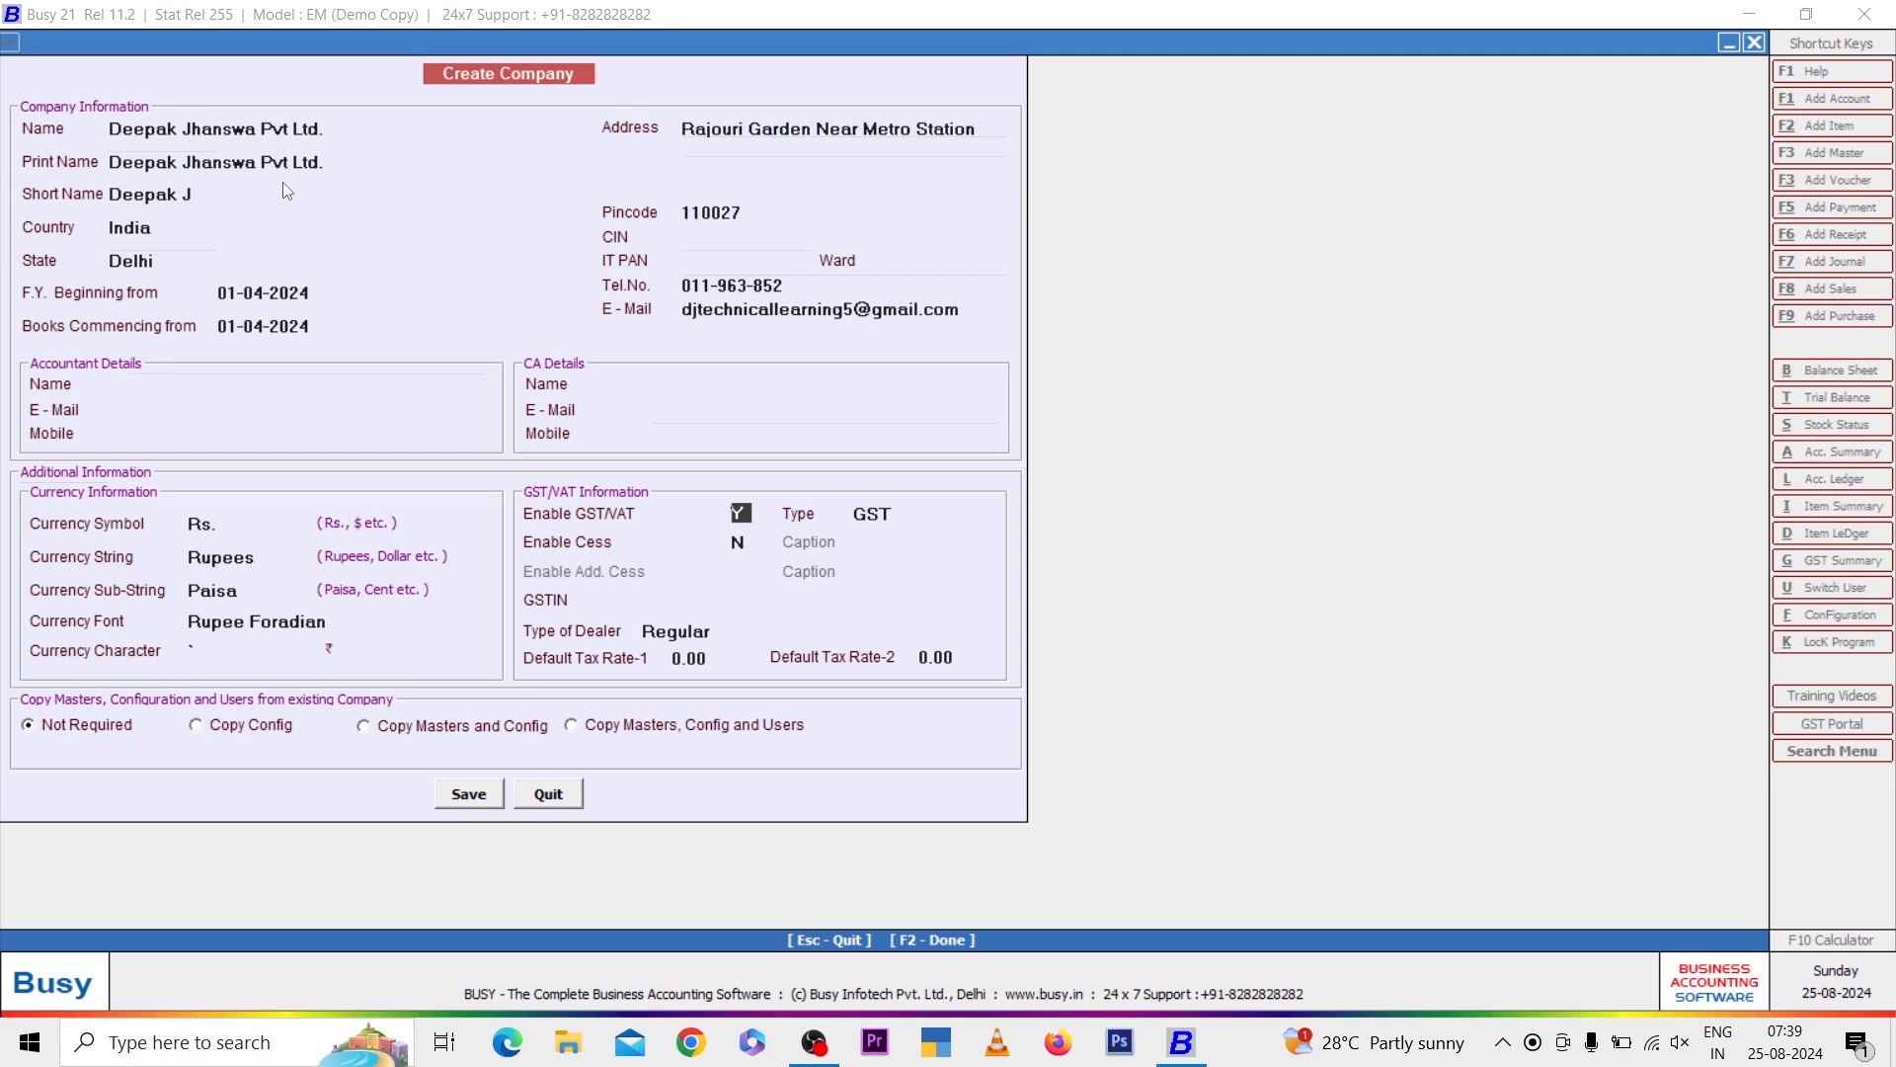
key("Return")
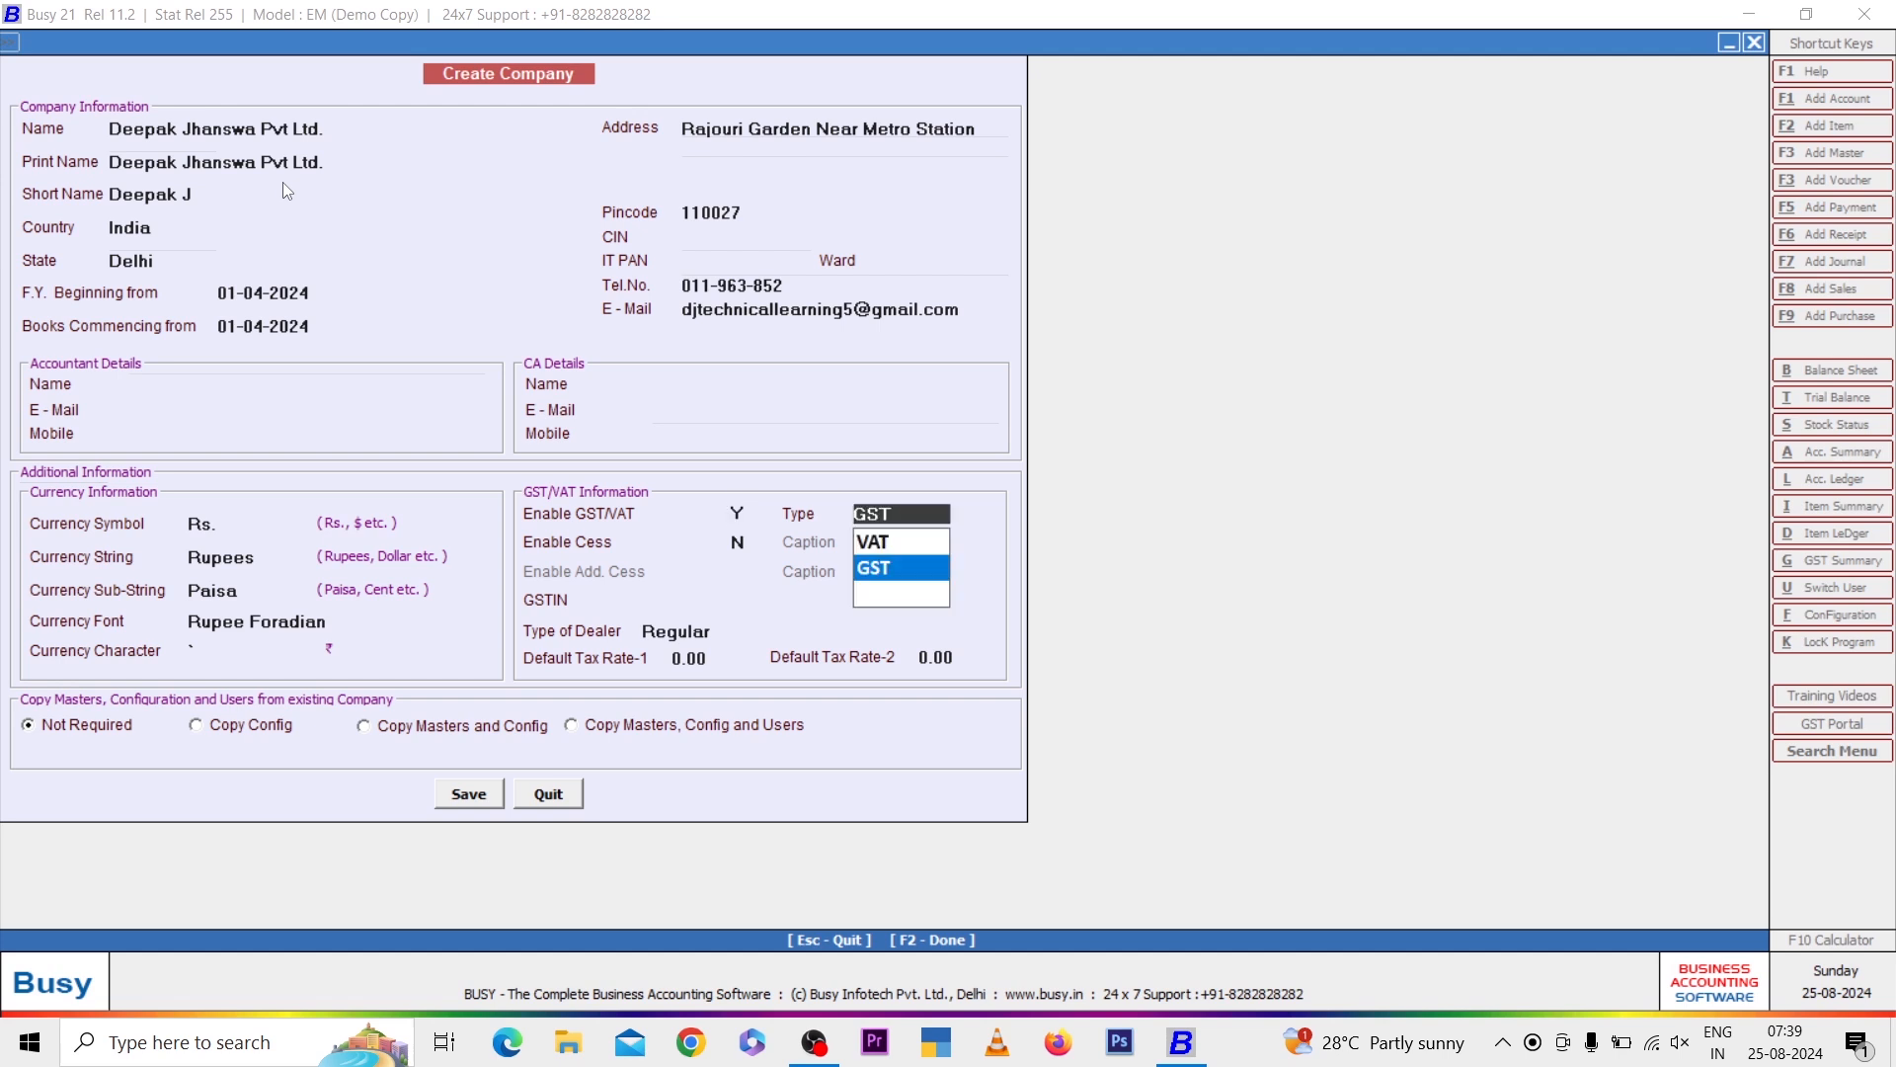
key("Return")
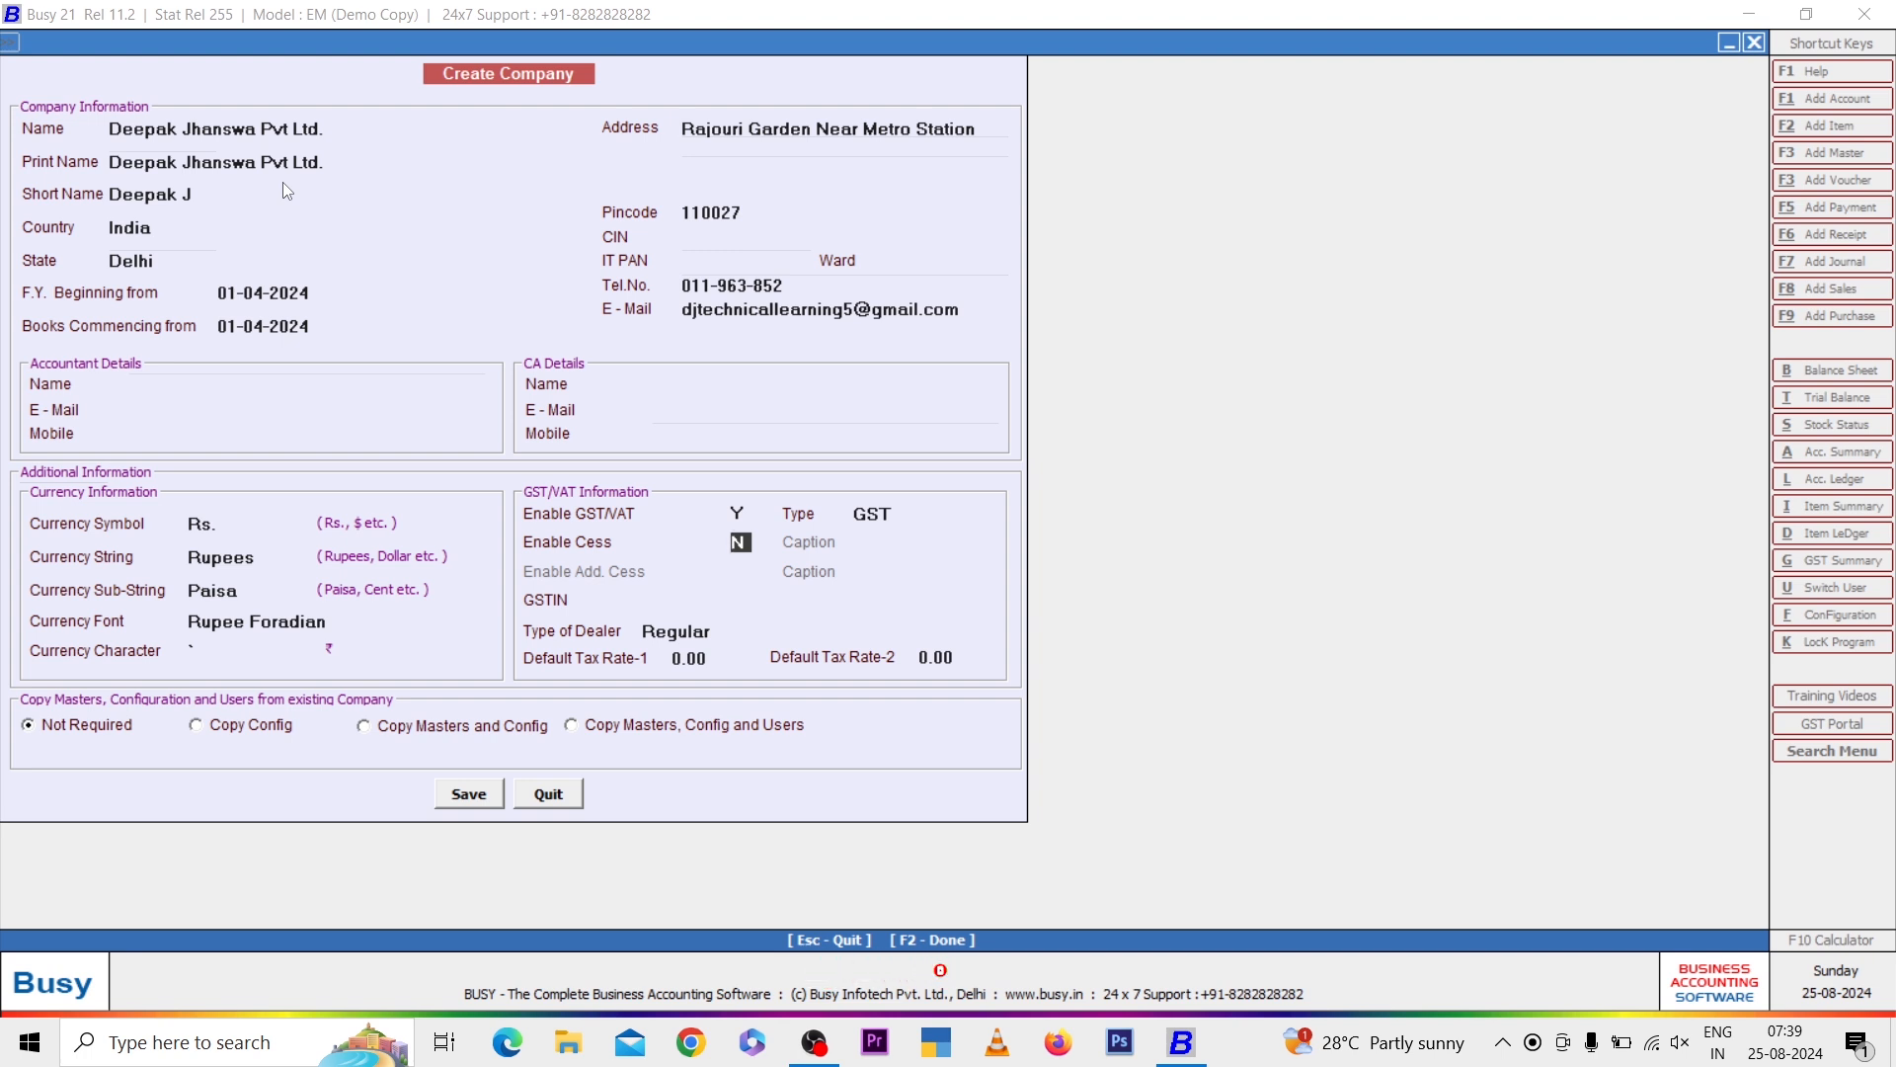
Enable Cess with the caption Cess
type("Y")
key("Return")
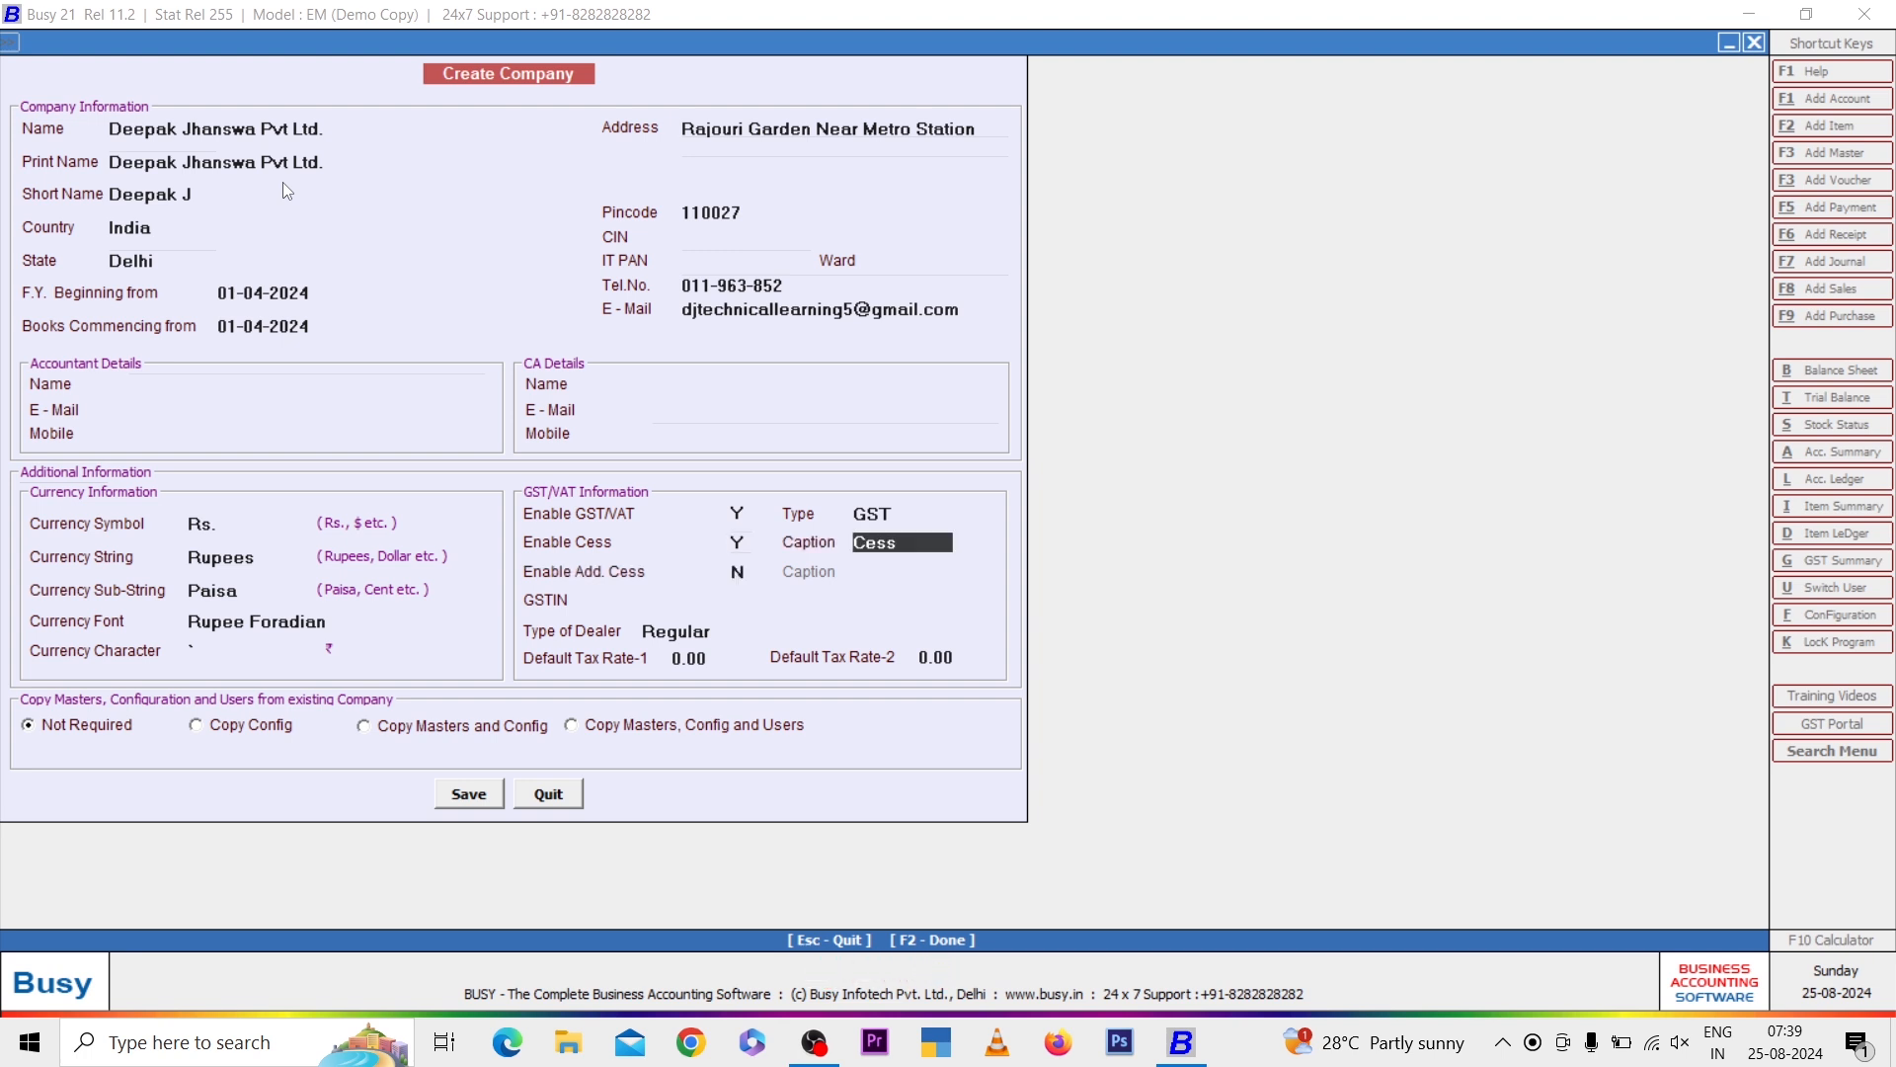
key("Return")
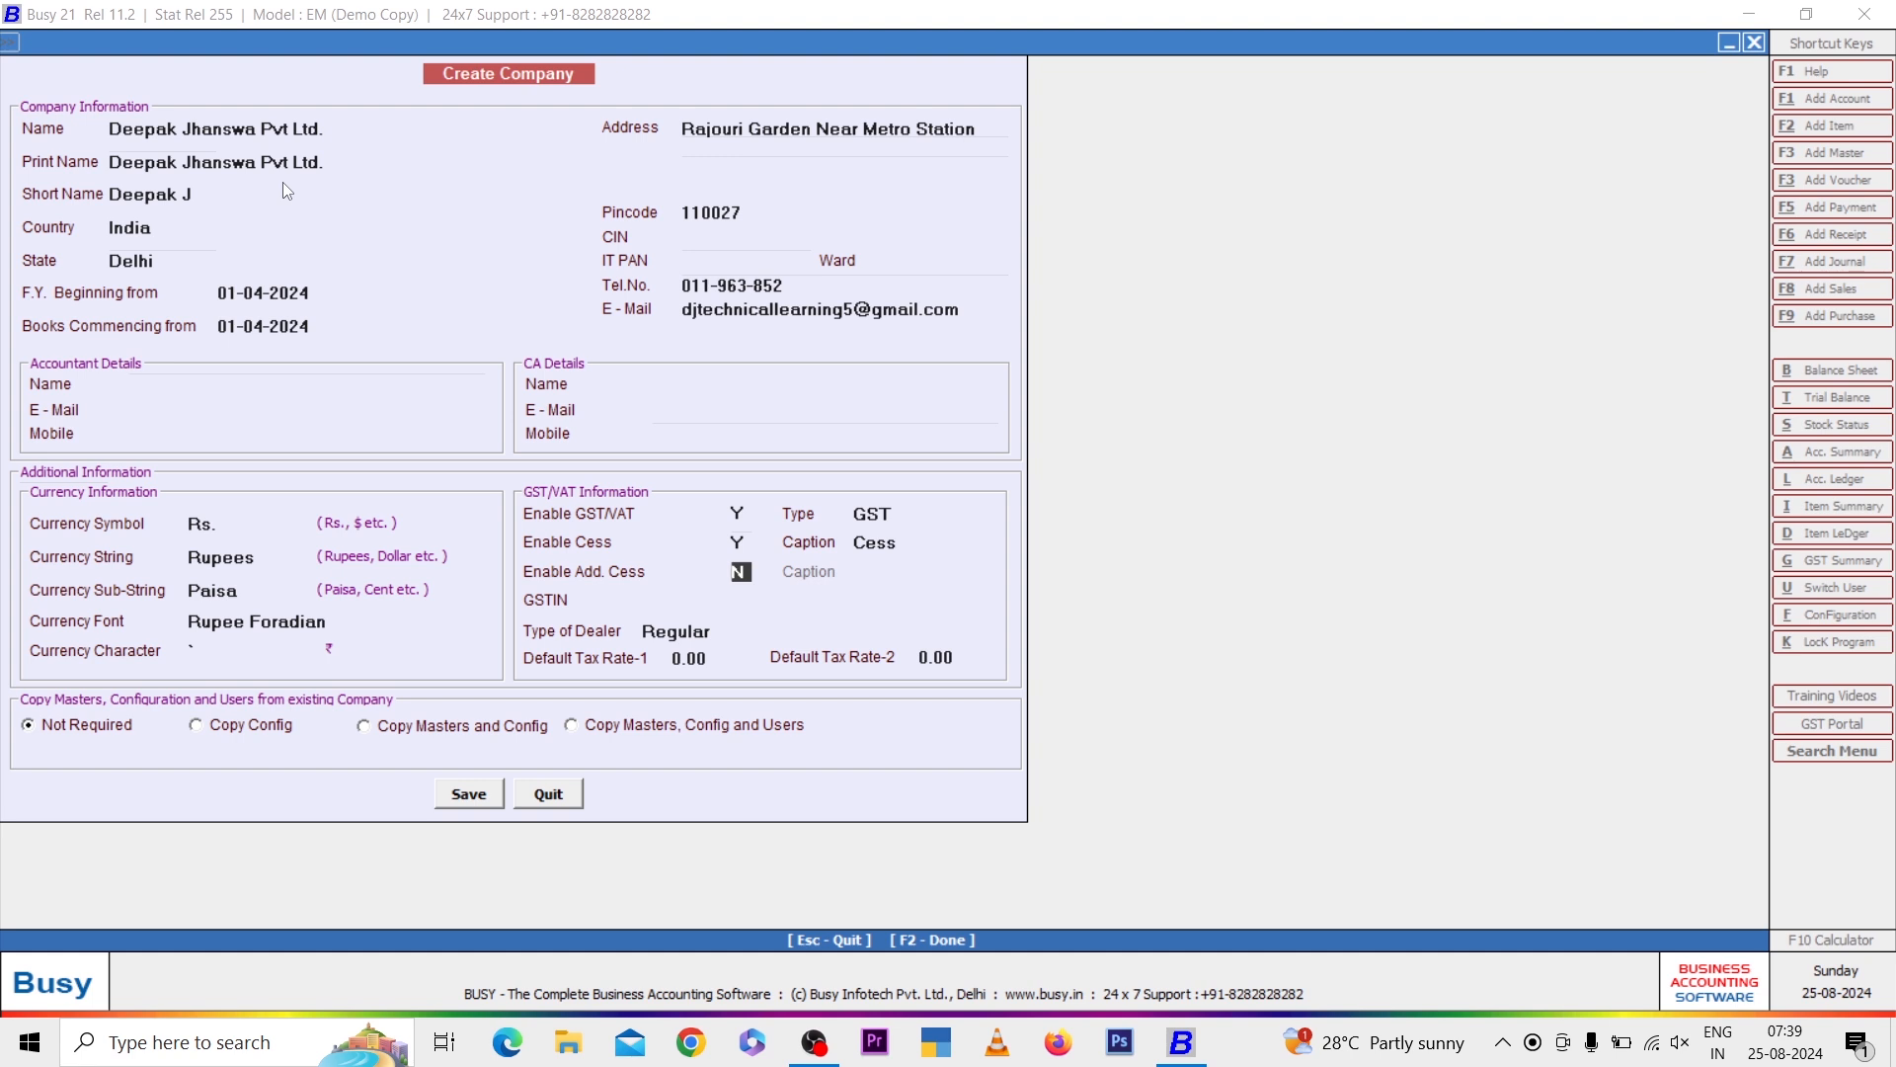
Leave Additional Cess off and GSTIN blank, keeping the Regular dealer type and 0.00 default tax rates
key("Return")
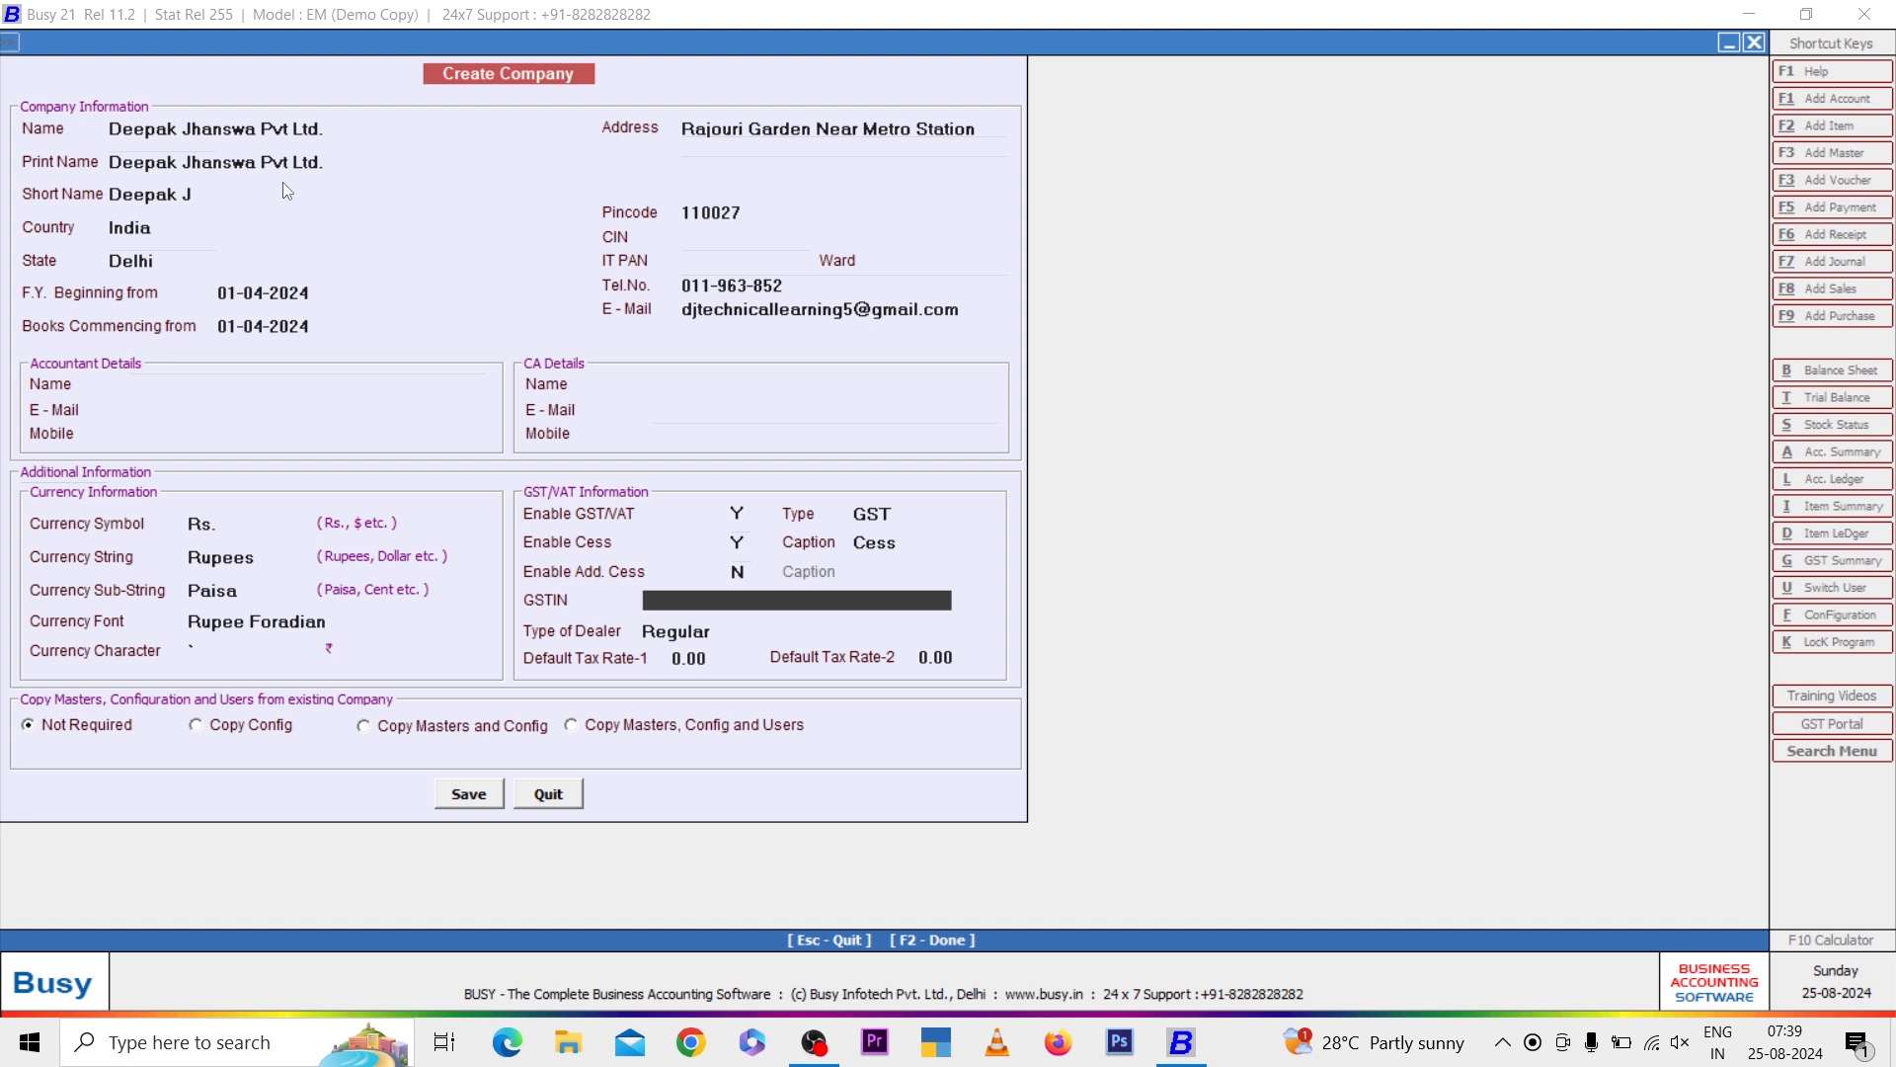
key("Return")
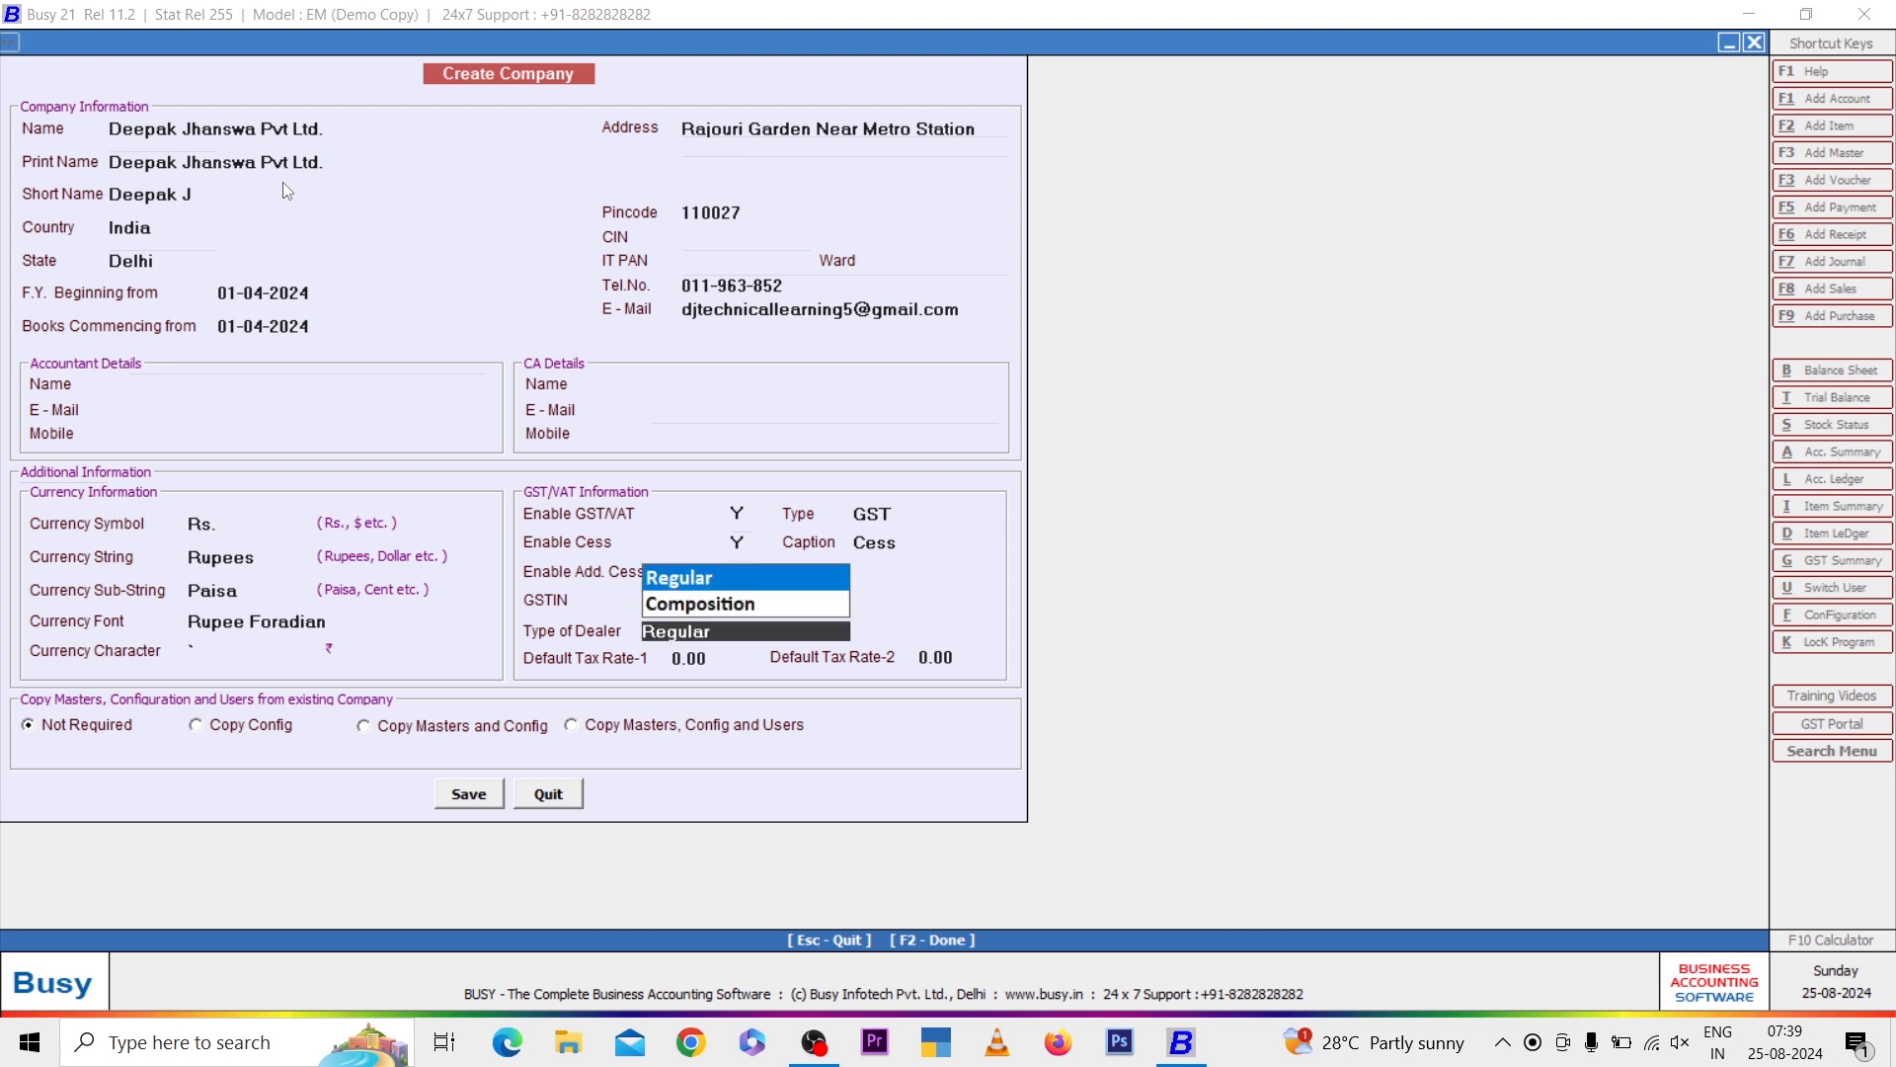
key("Return")
key("Return")
key("Return")
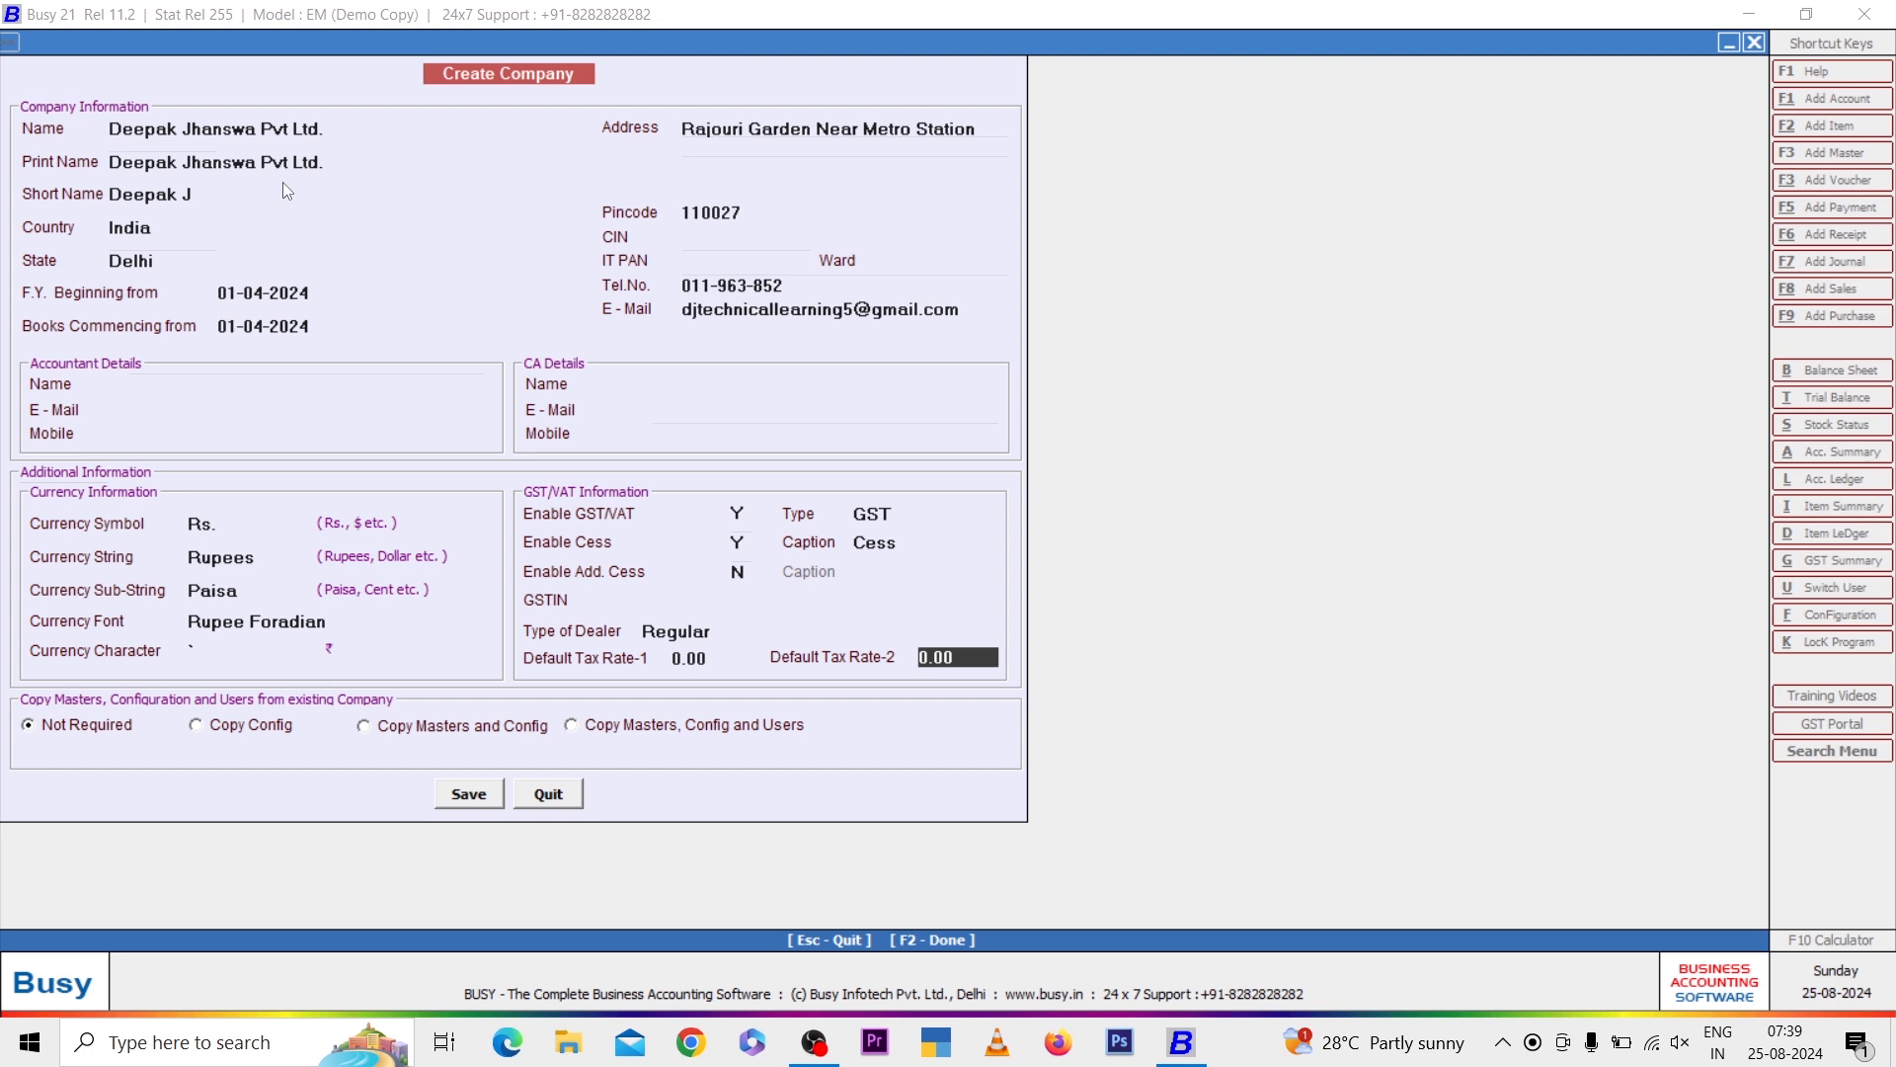
Save the new company's information and acknowledge the creation confirmation
key("Return")
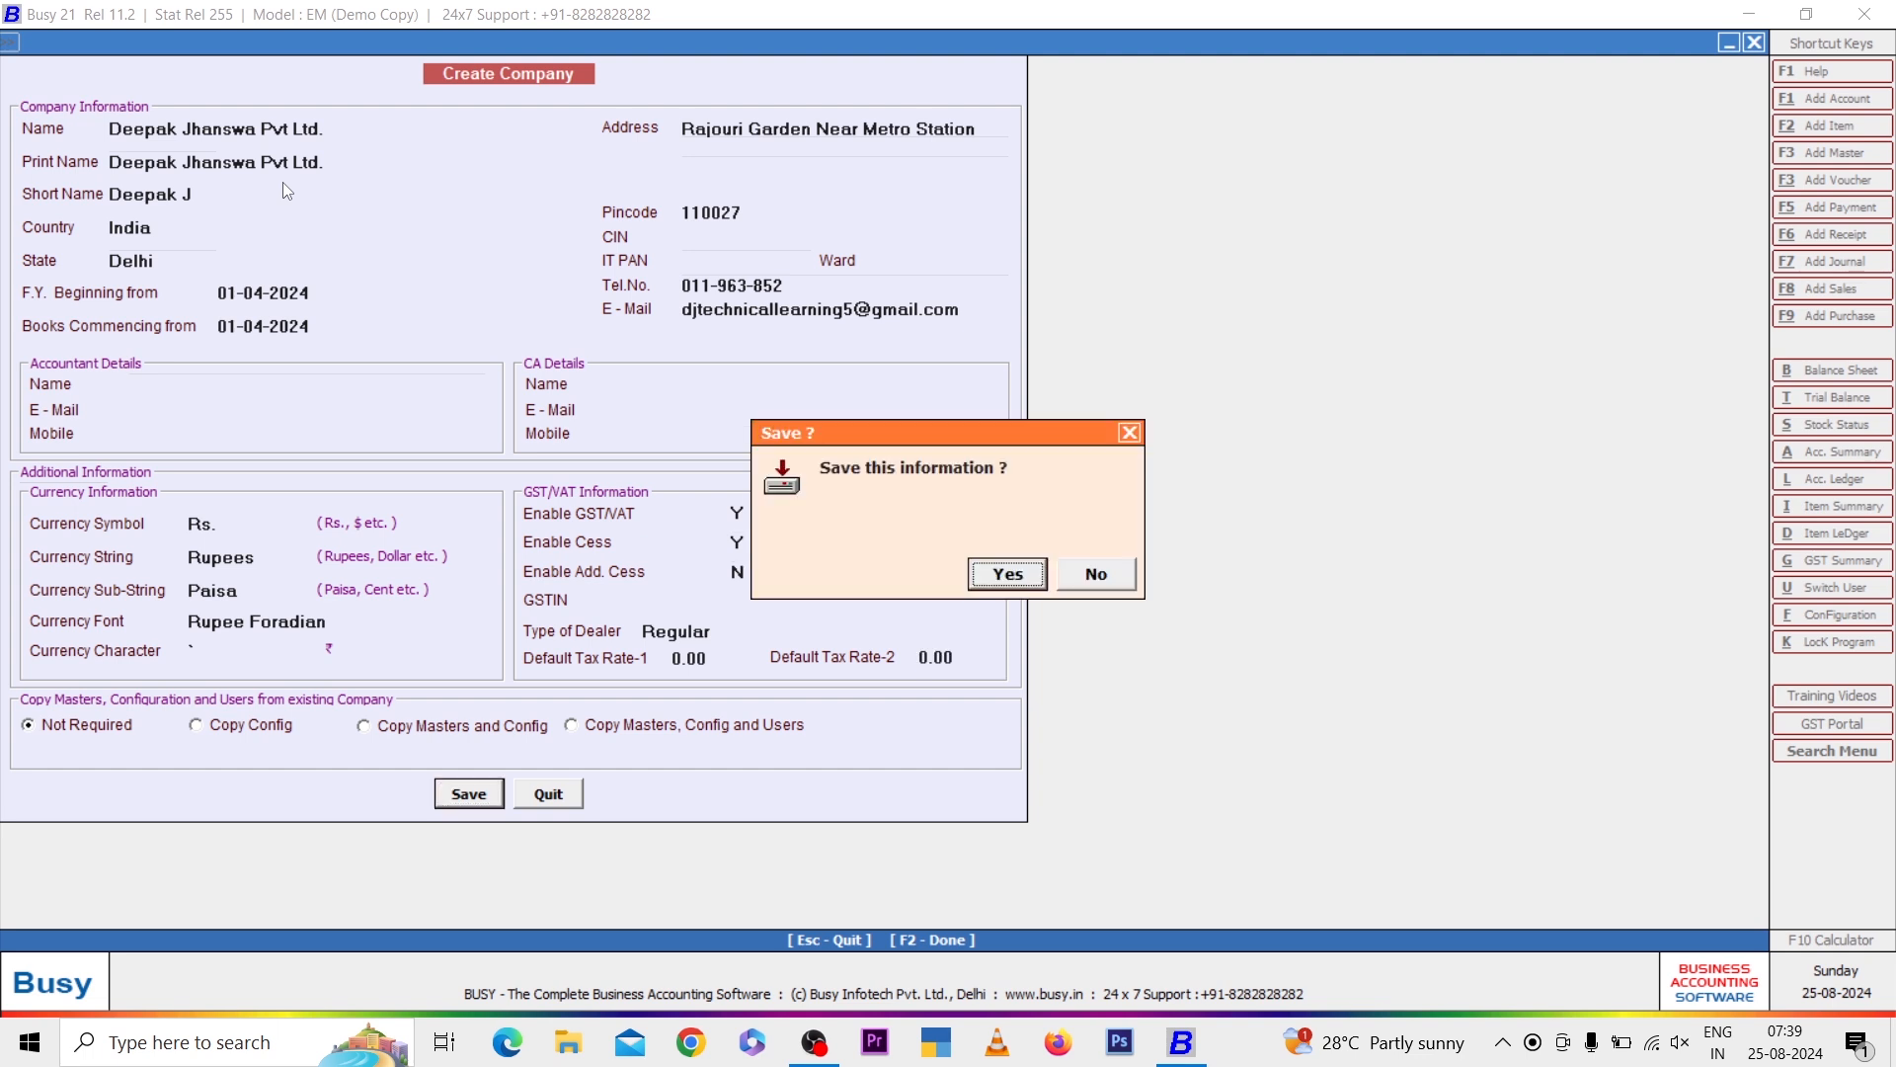
key("Return")
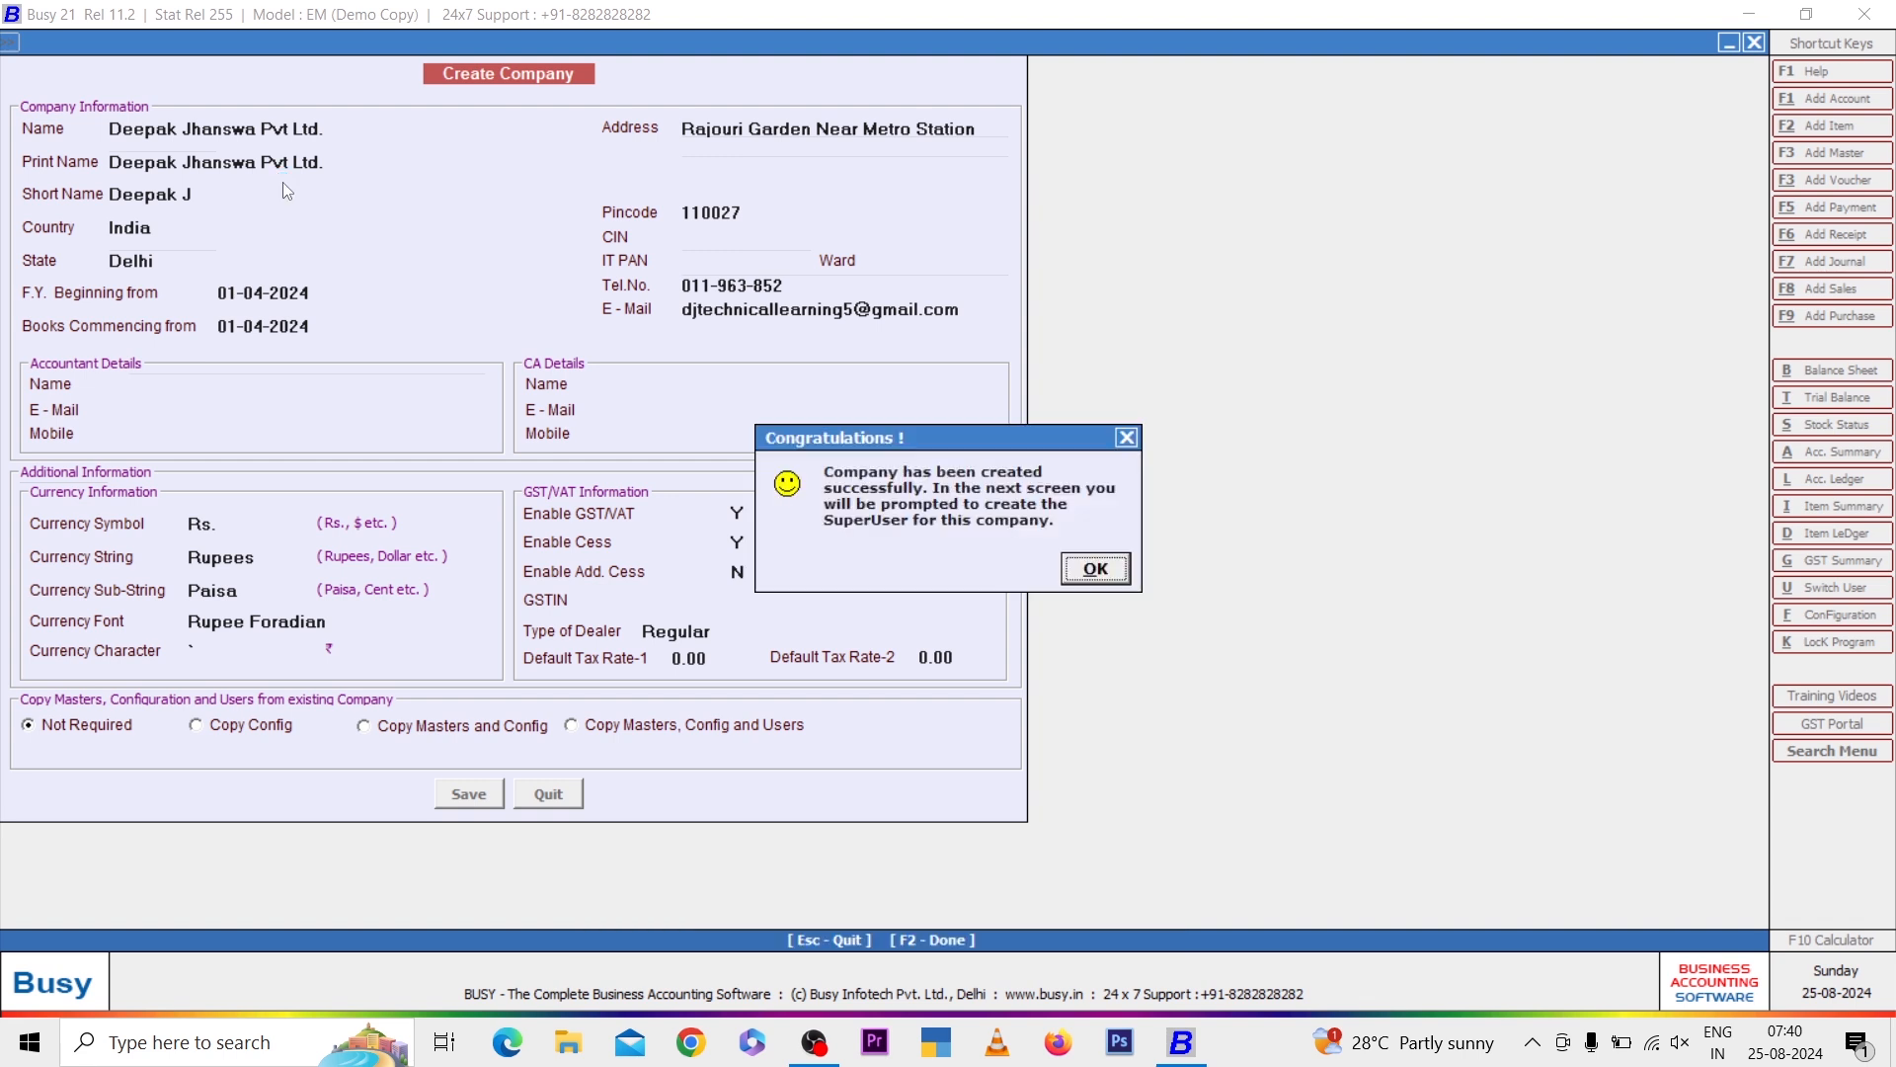
key("Return")
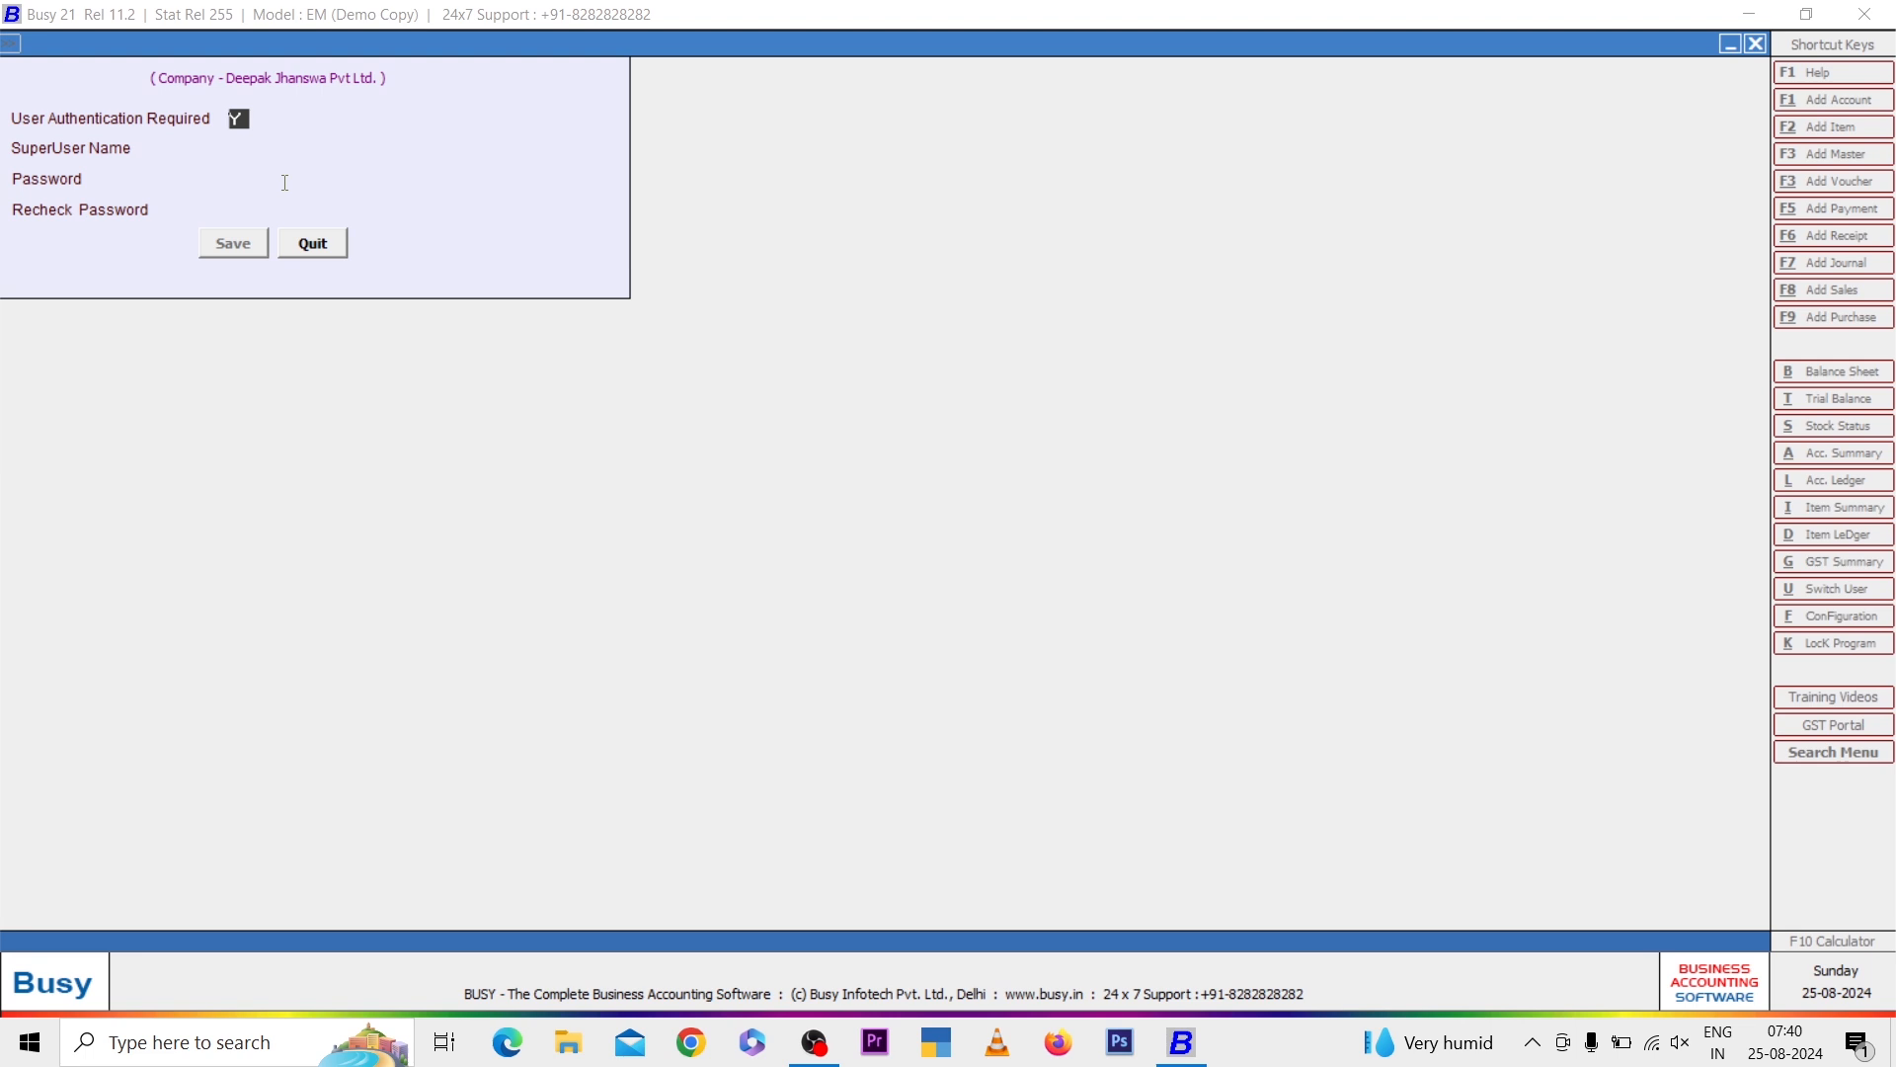
Turn off user authentication for the company and save without creating a superuser
key("n")
key("Return")
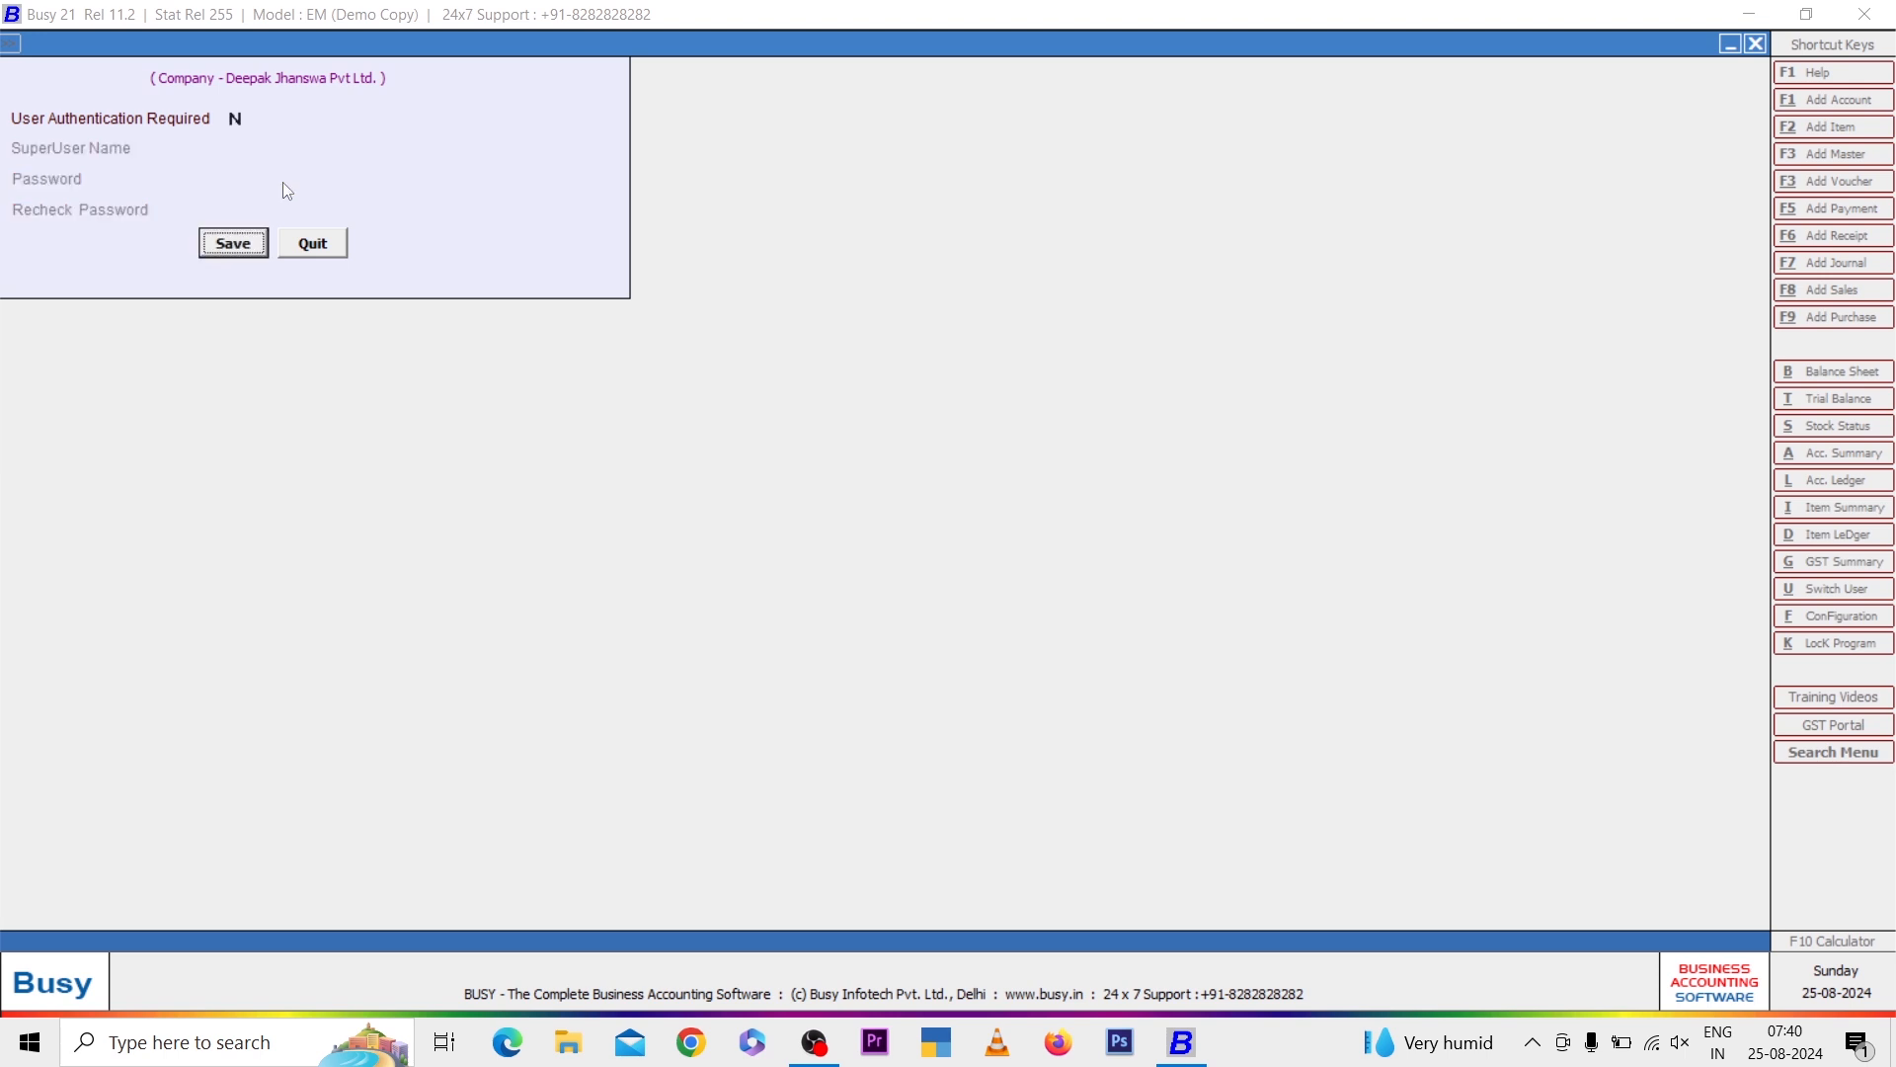
key("Return")
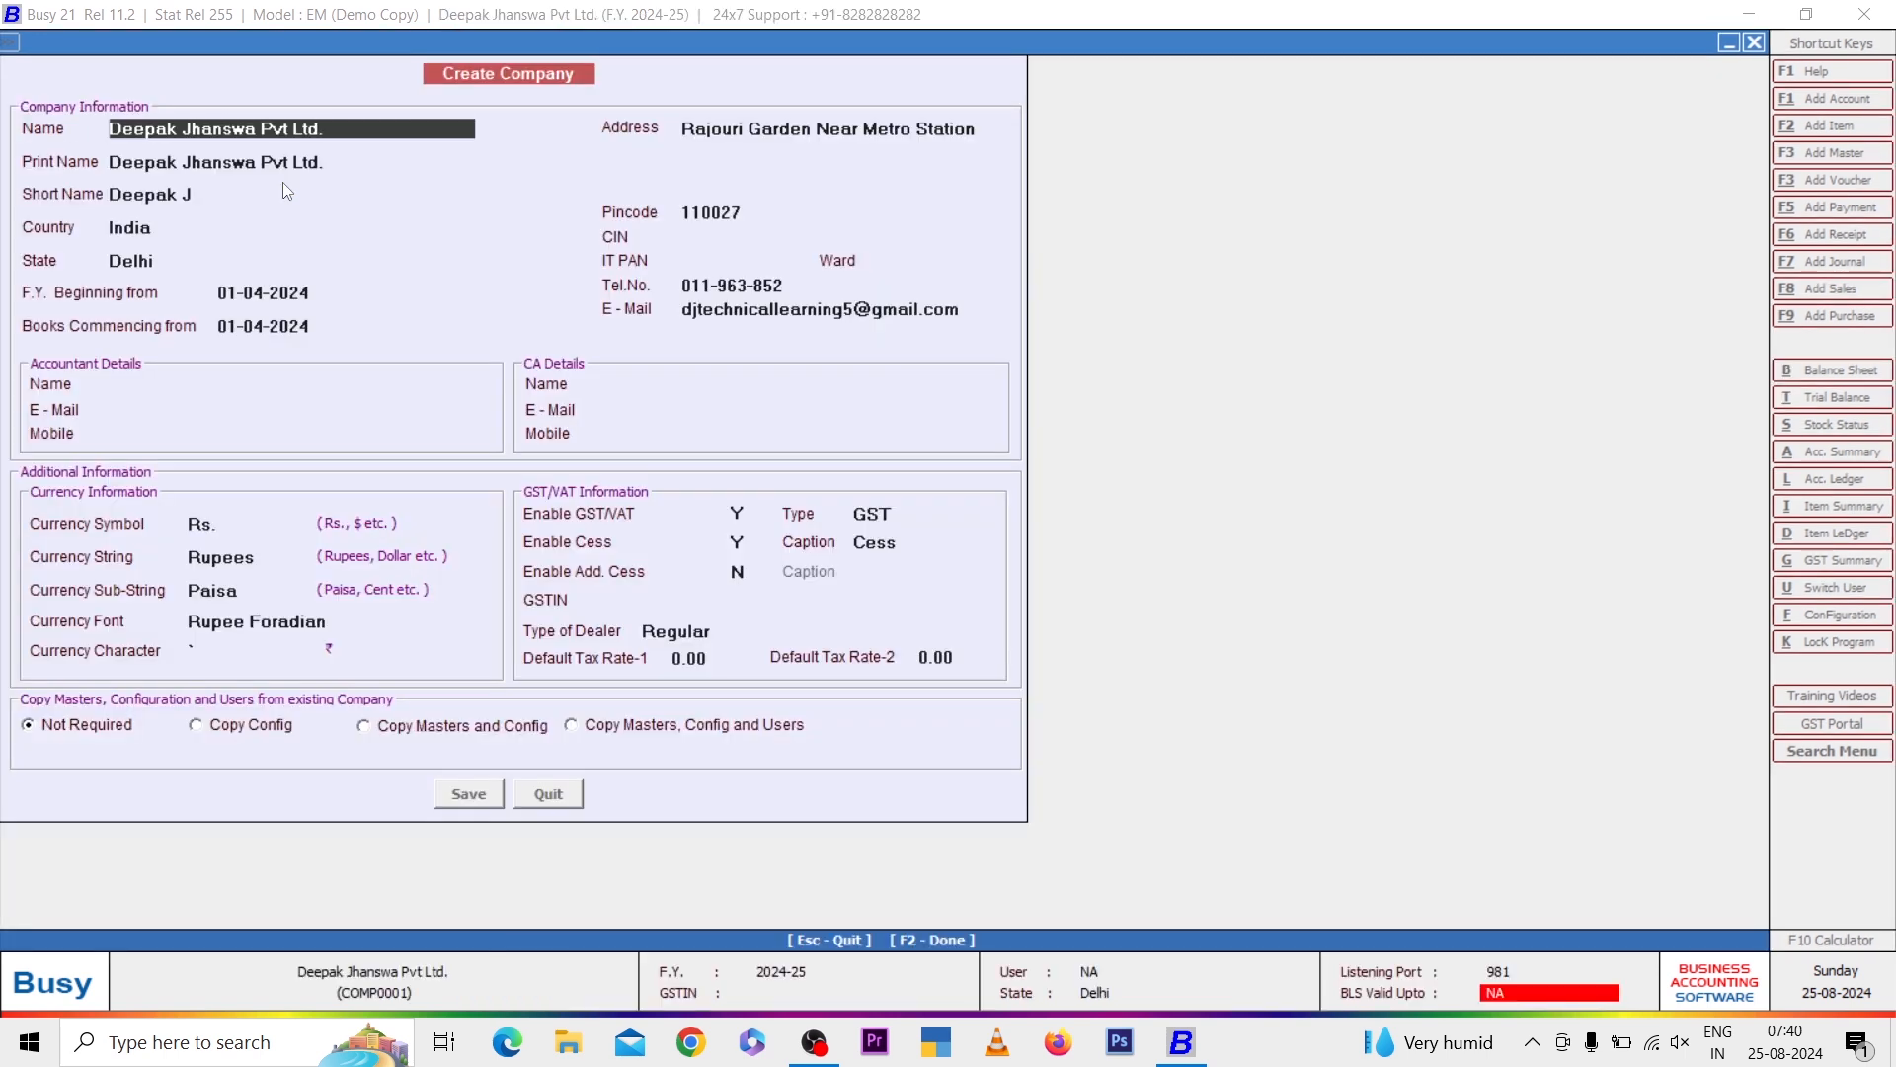
Close the company form and exit the Features / Options screen without changing any settings
key("F2")
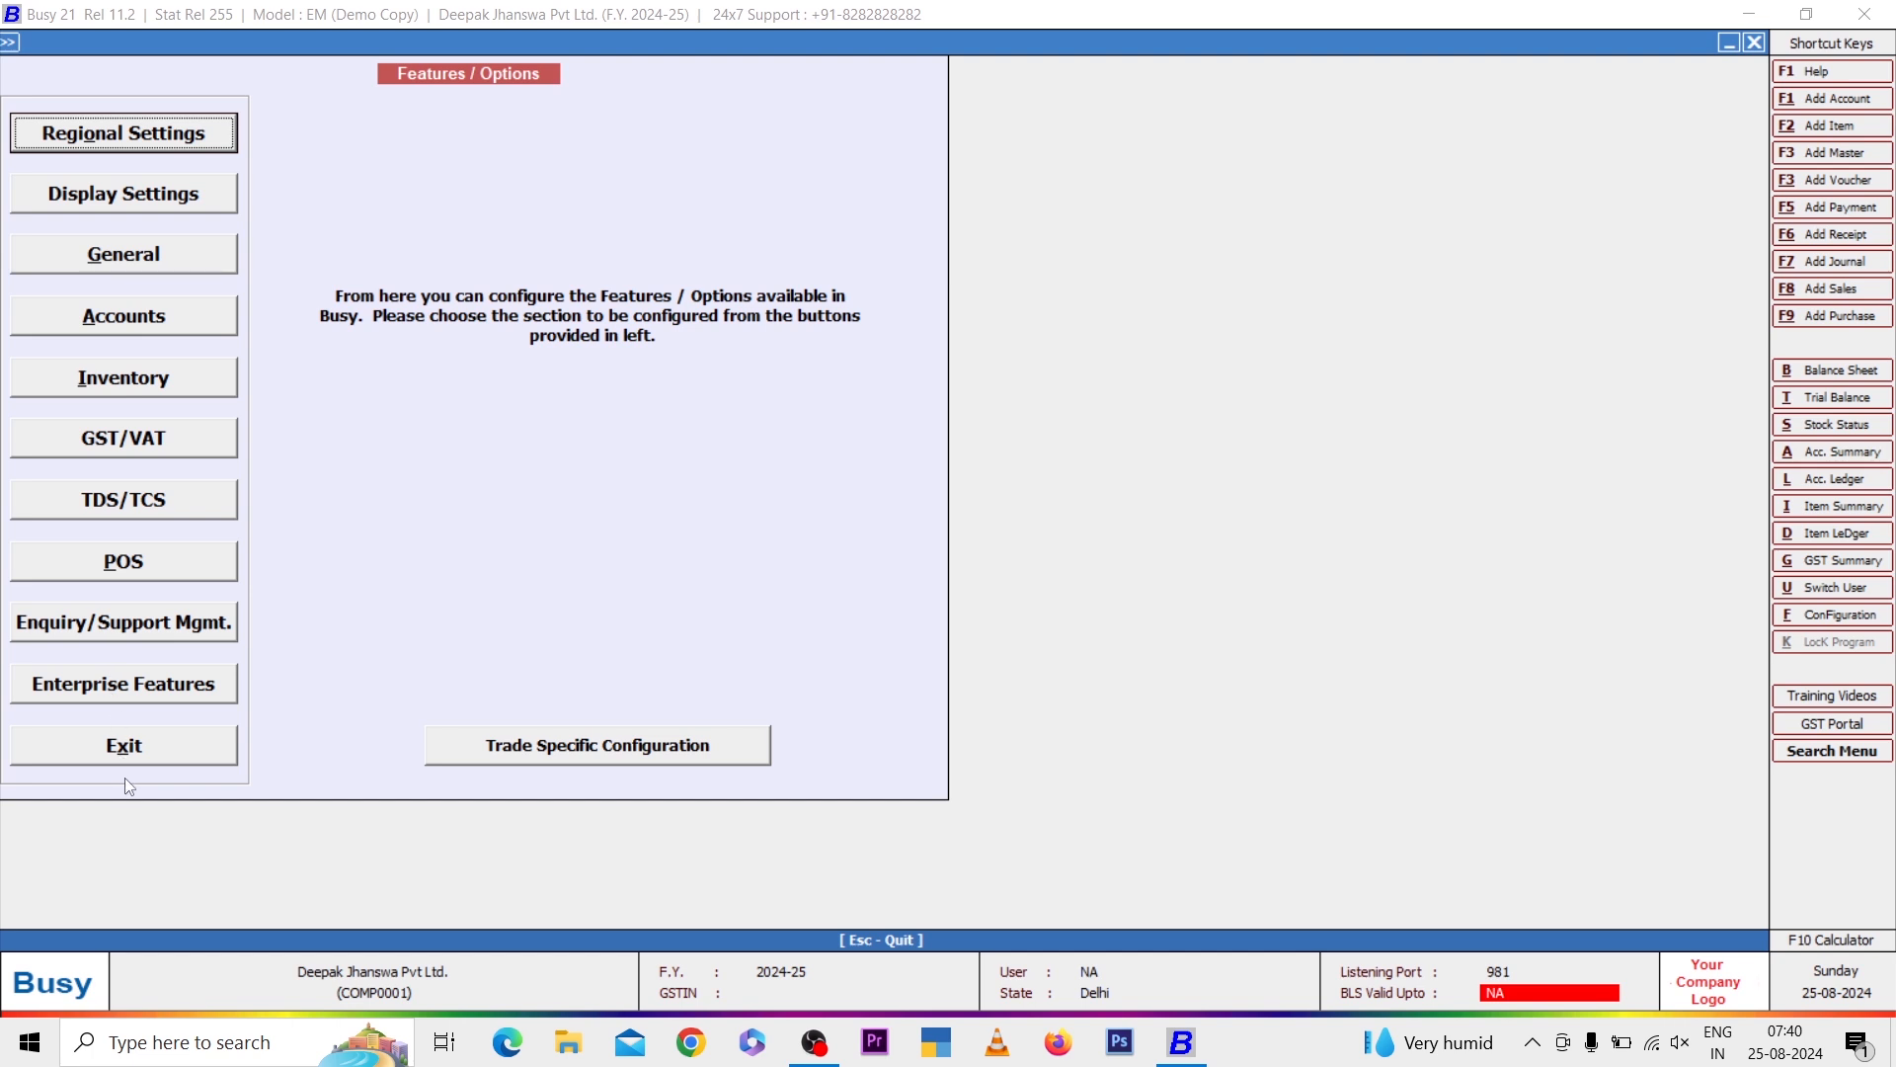
left_click(181, 742)
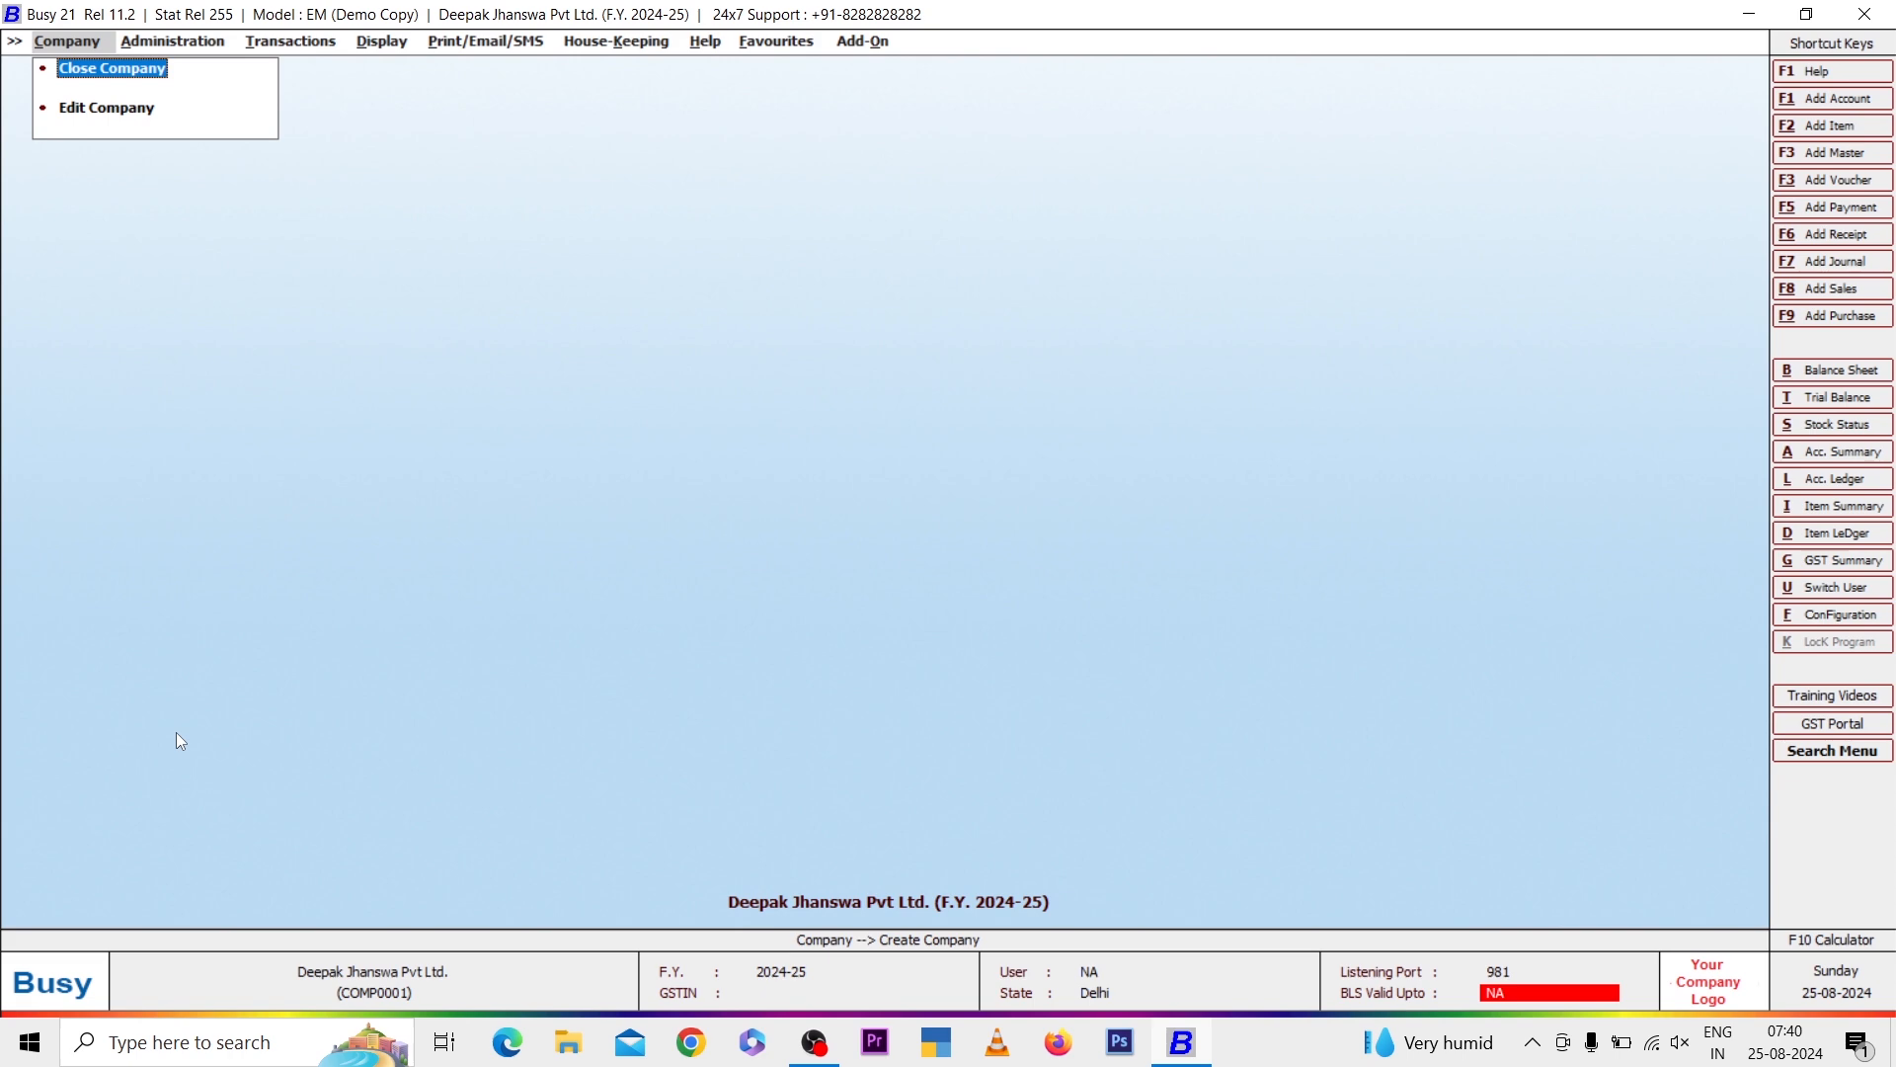
Browse through each main menu of the new company, from Company to Add-On and back to Administration
key("Right")
key("Right")
key("Right")
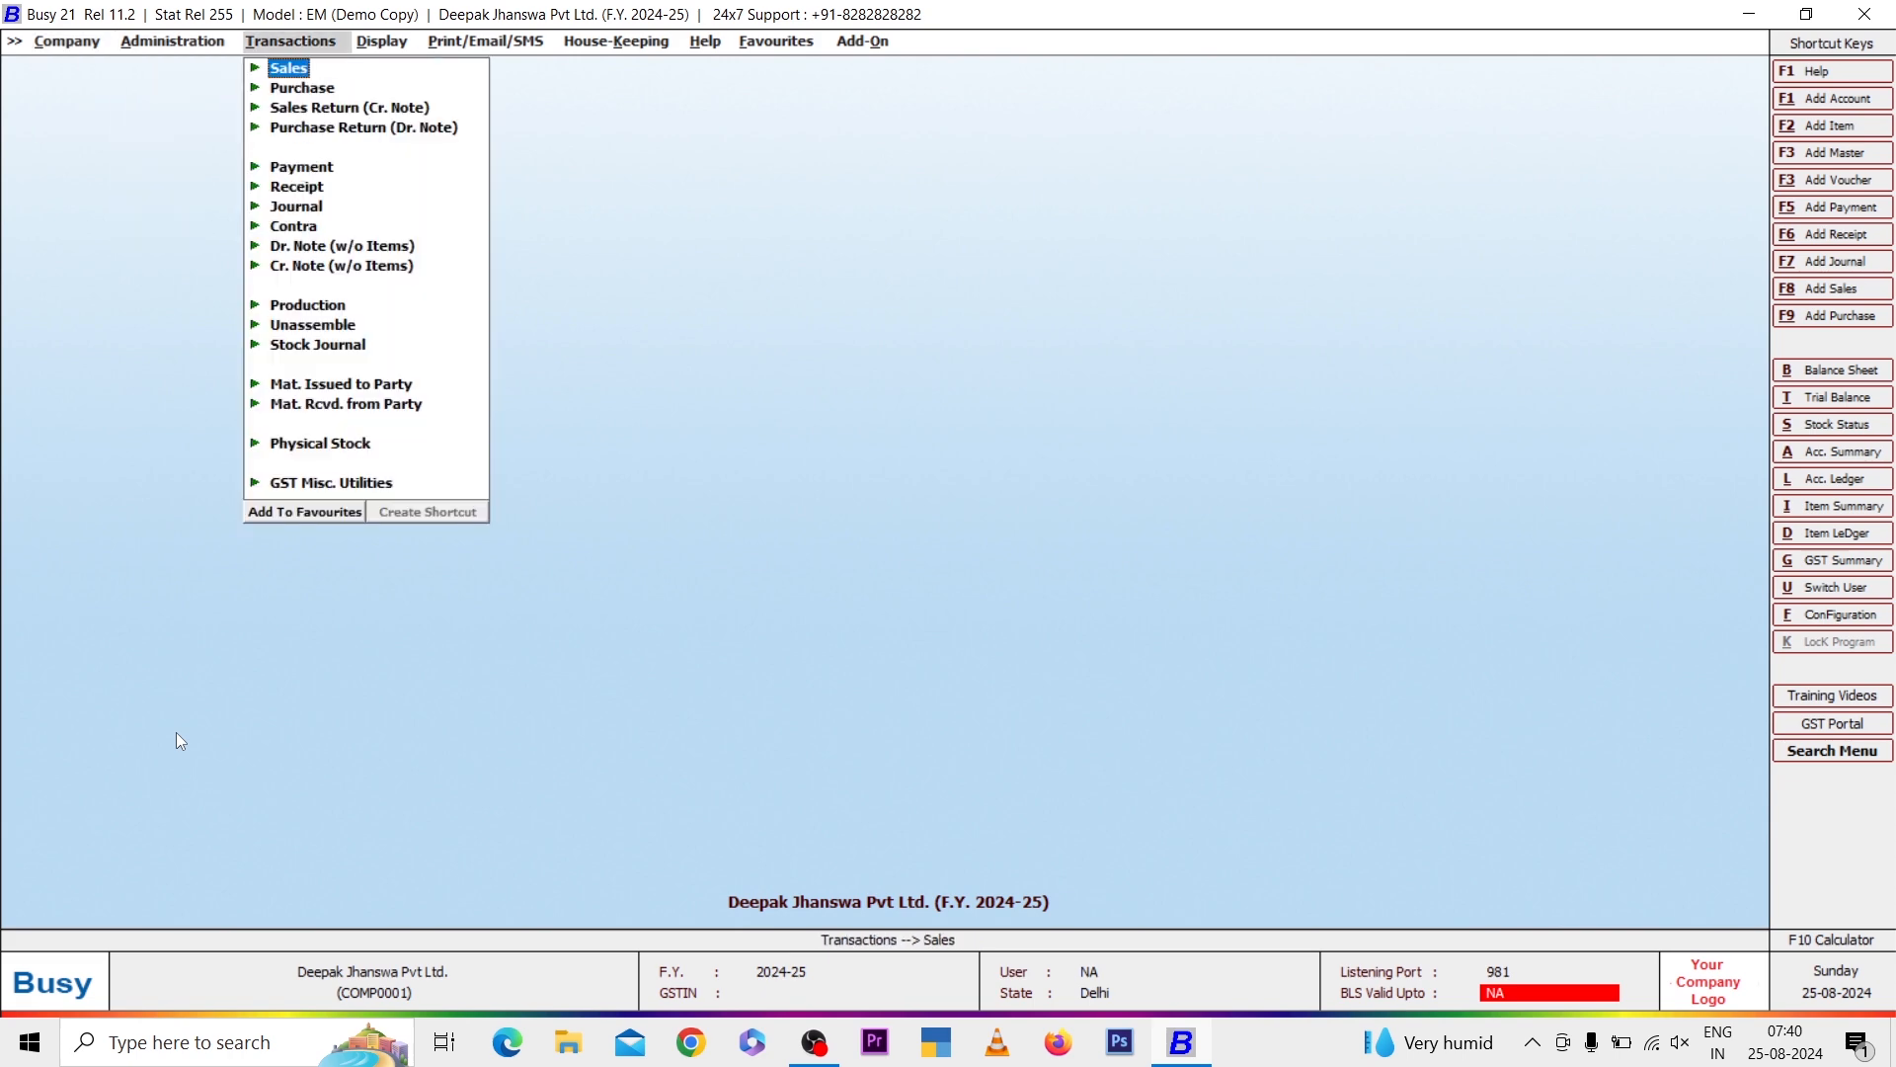
key("Right")
key("Right")
key("Right")
key("Right")
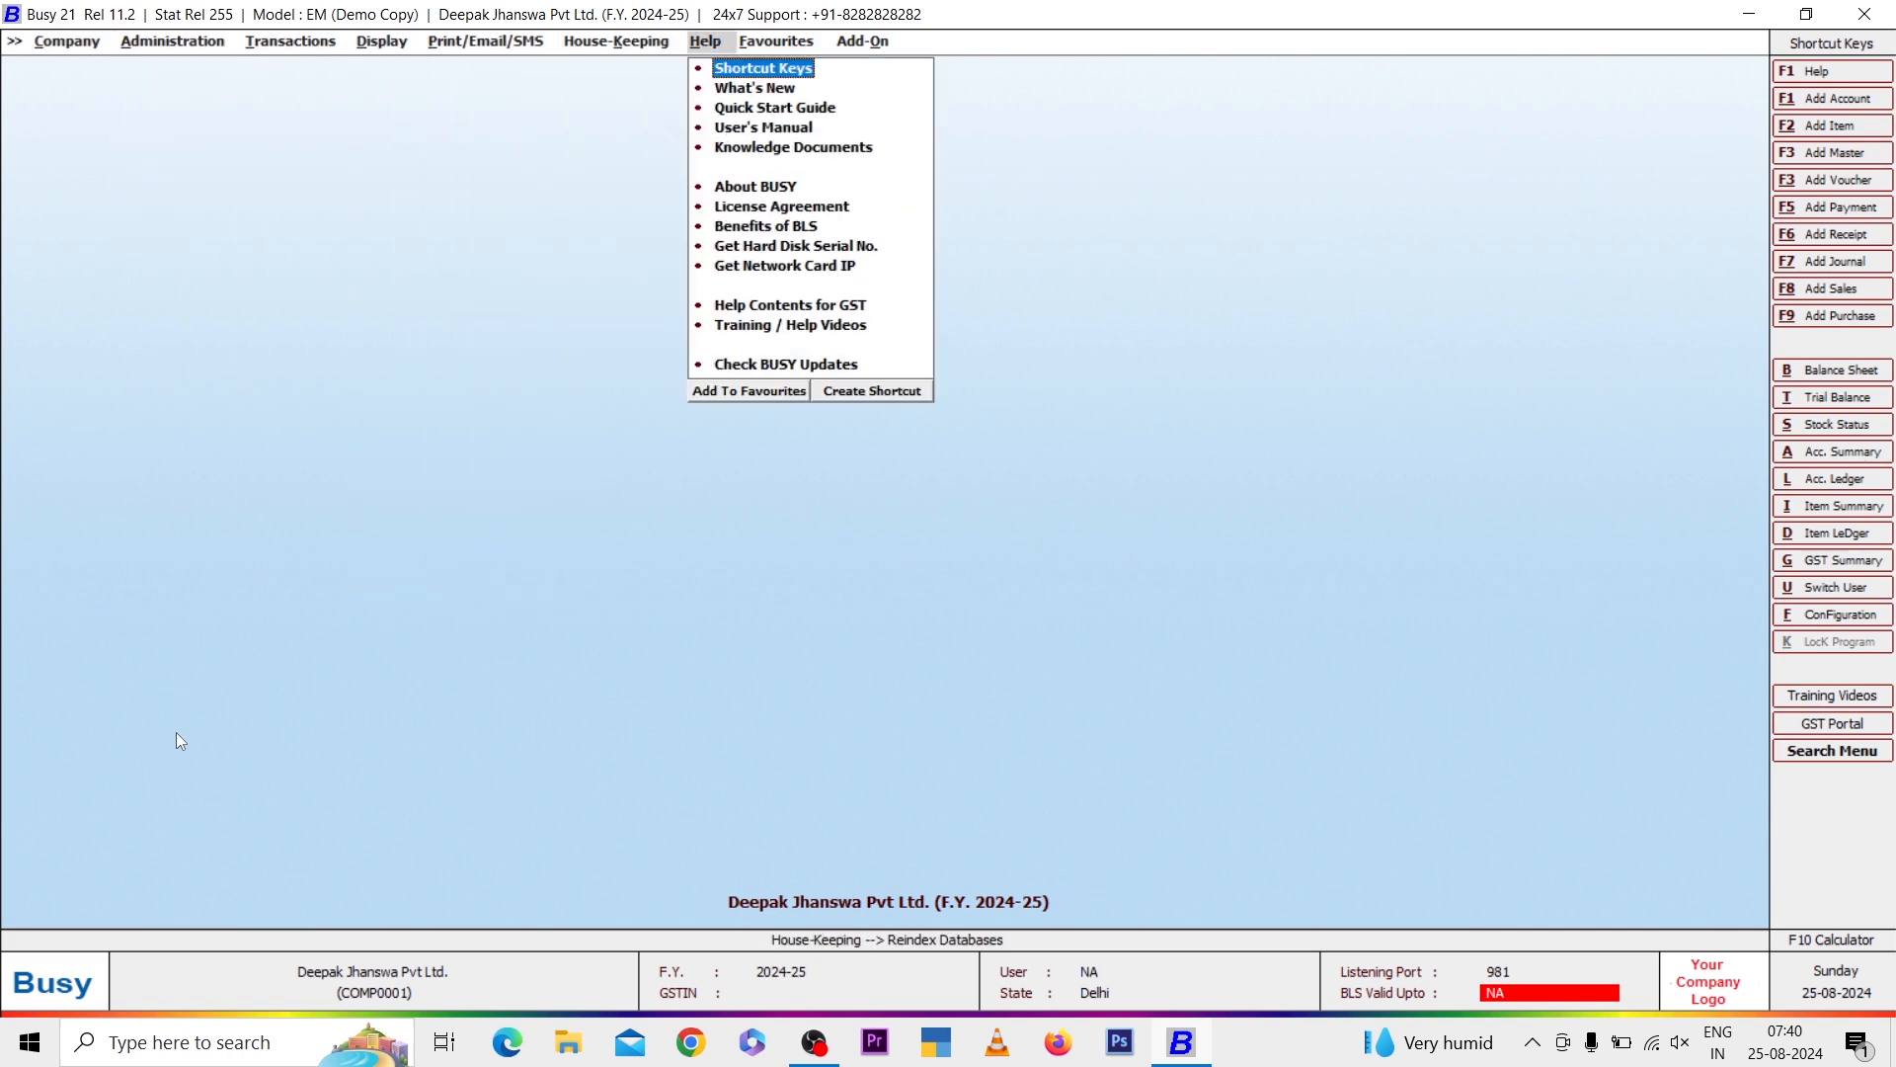
key("Right")
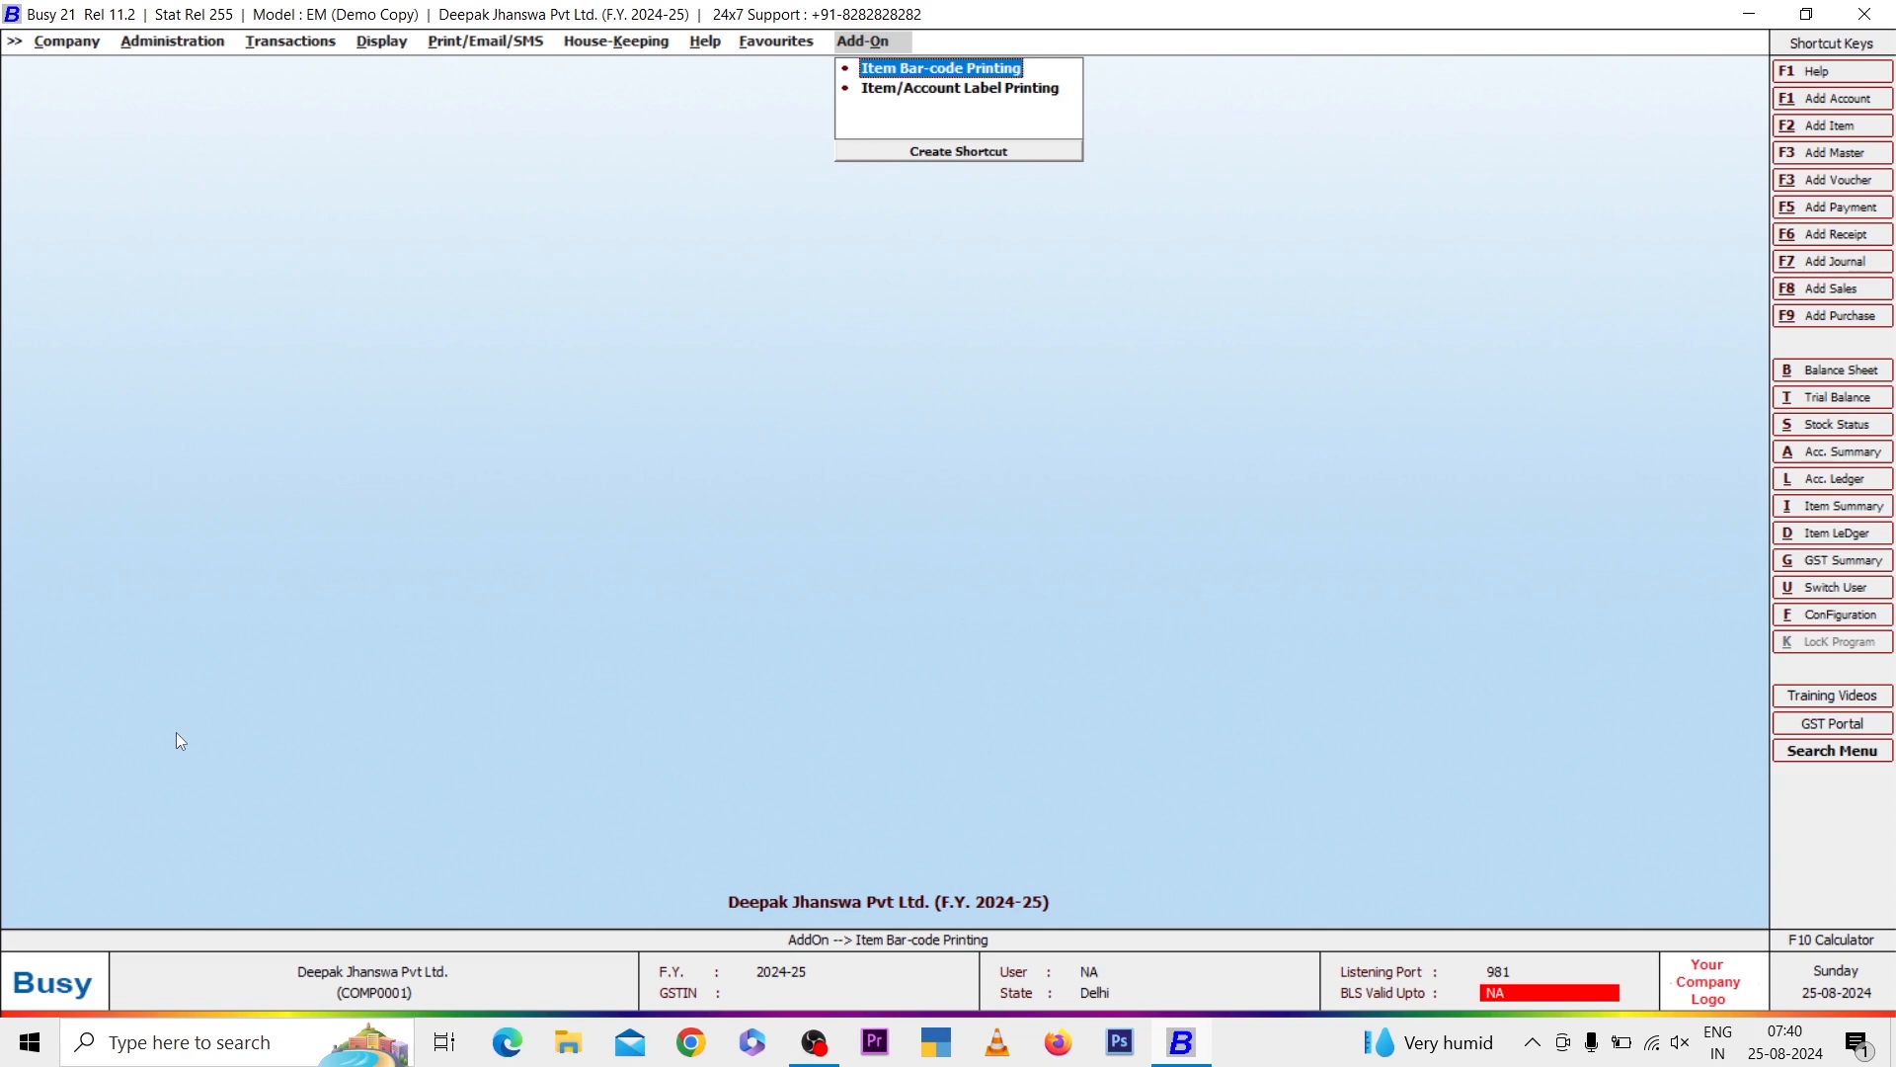
key("Left")
key("Left")
key("Left")
key("Left")
key("Left")
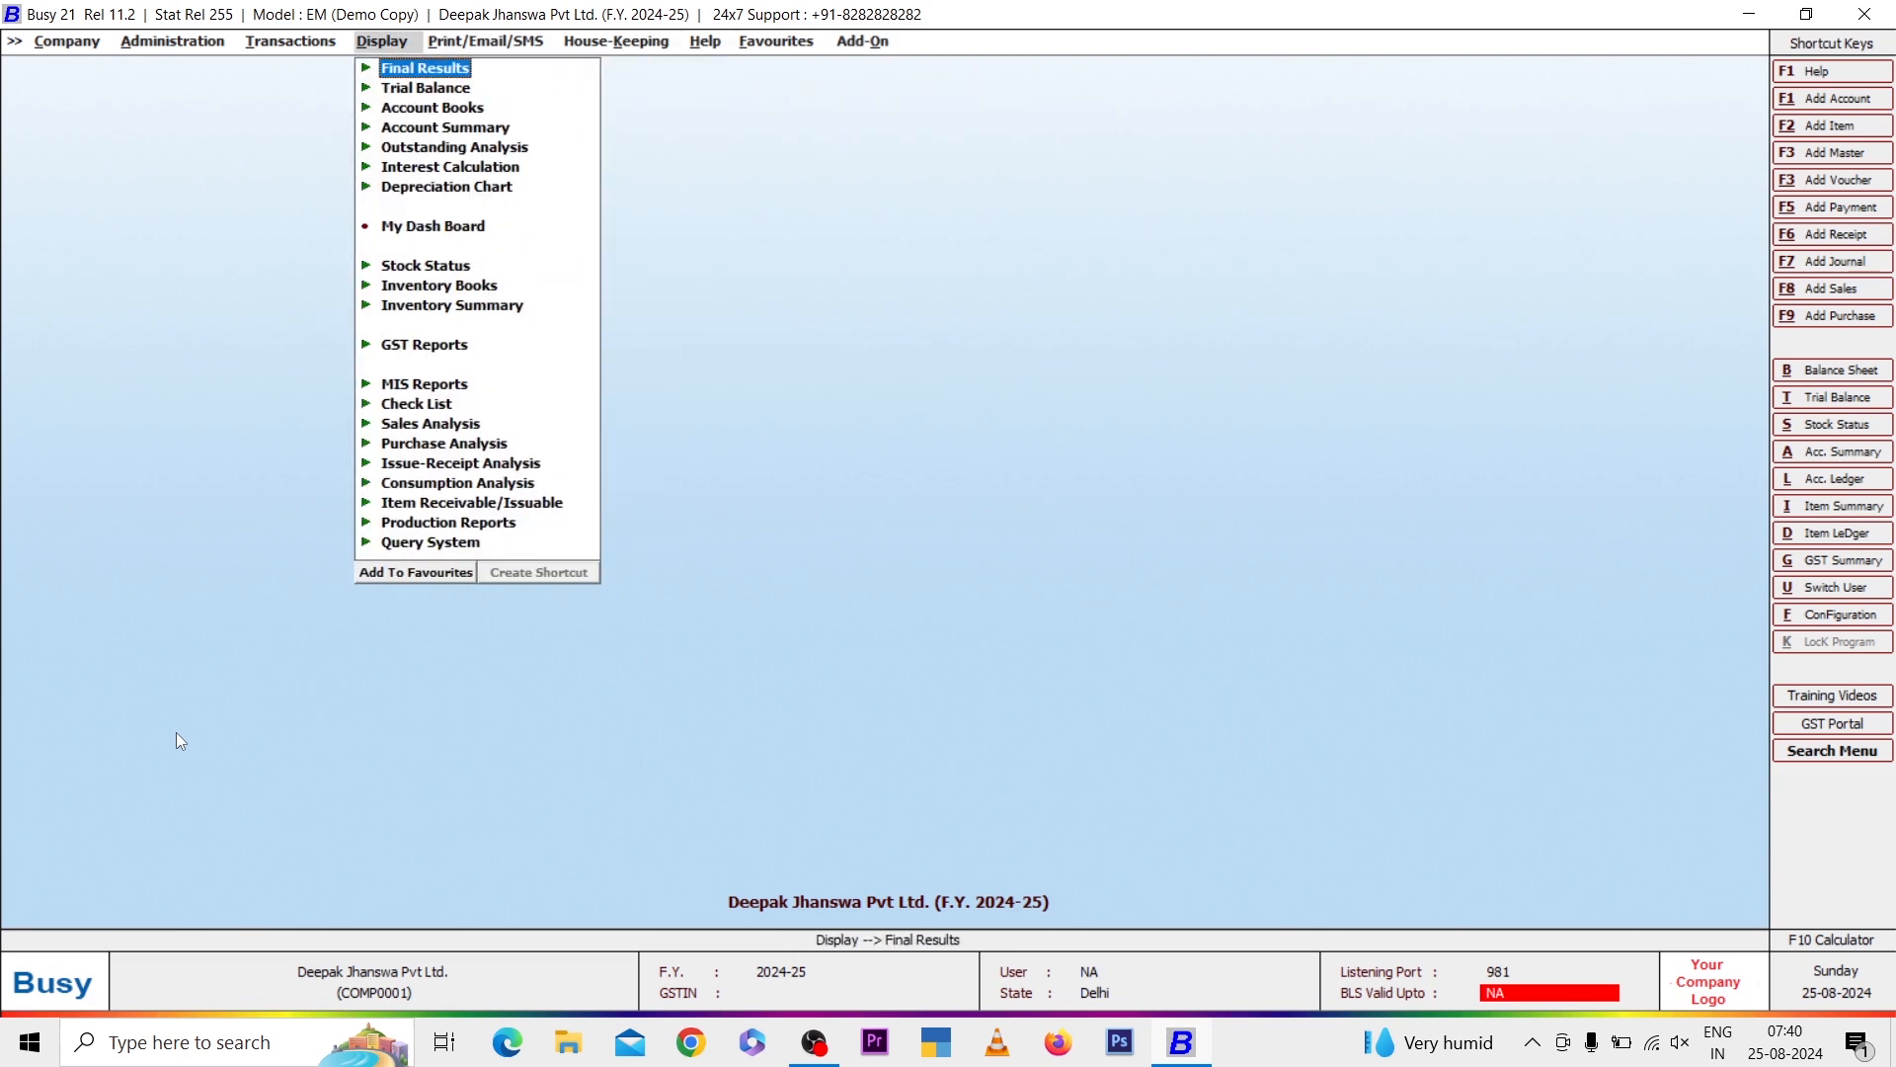
key("Left")
key("Left")
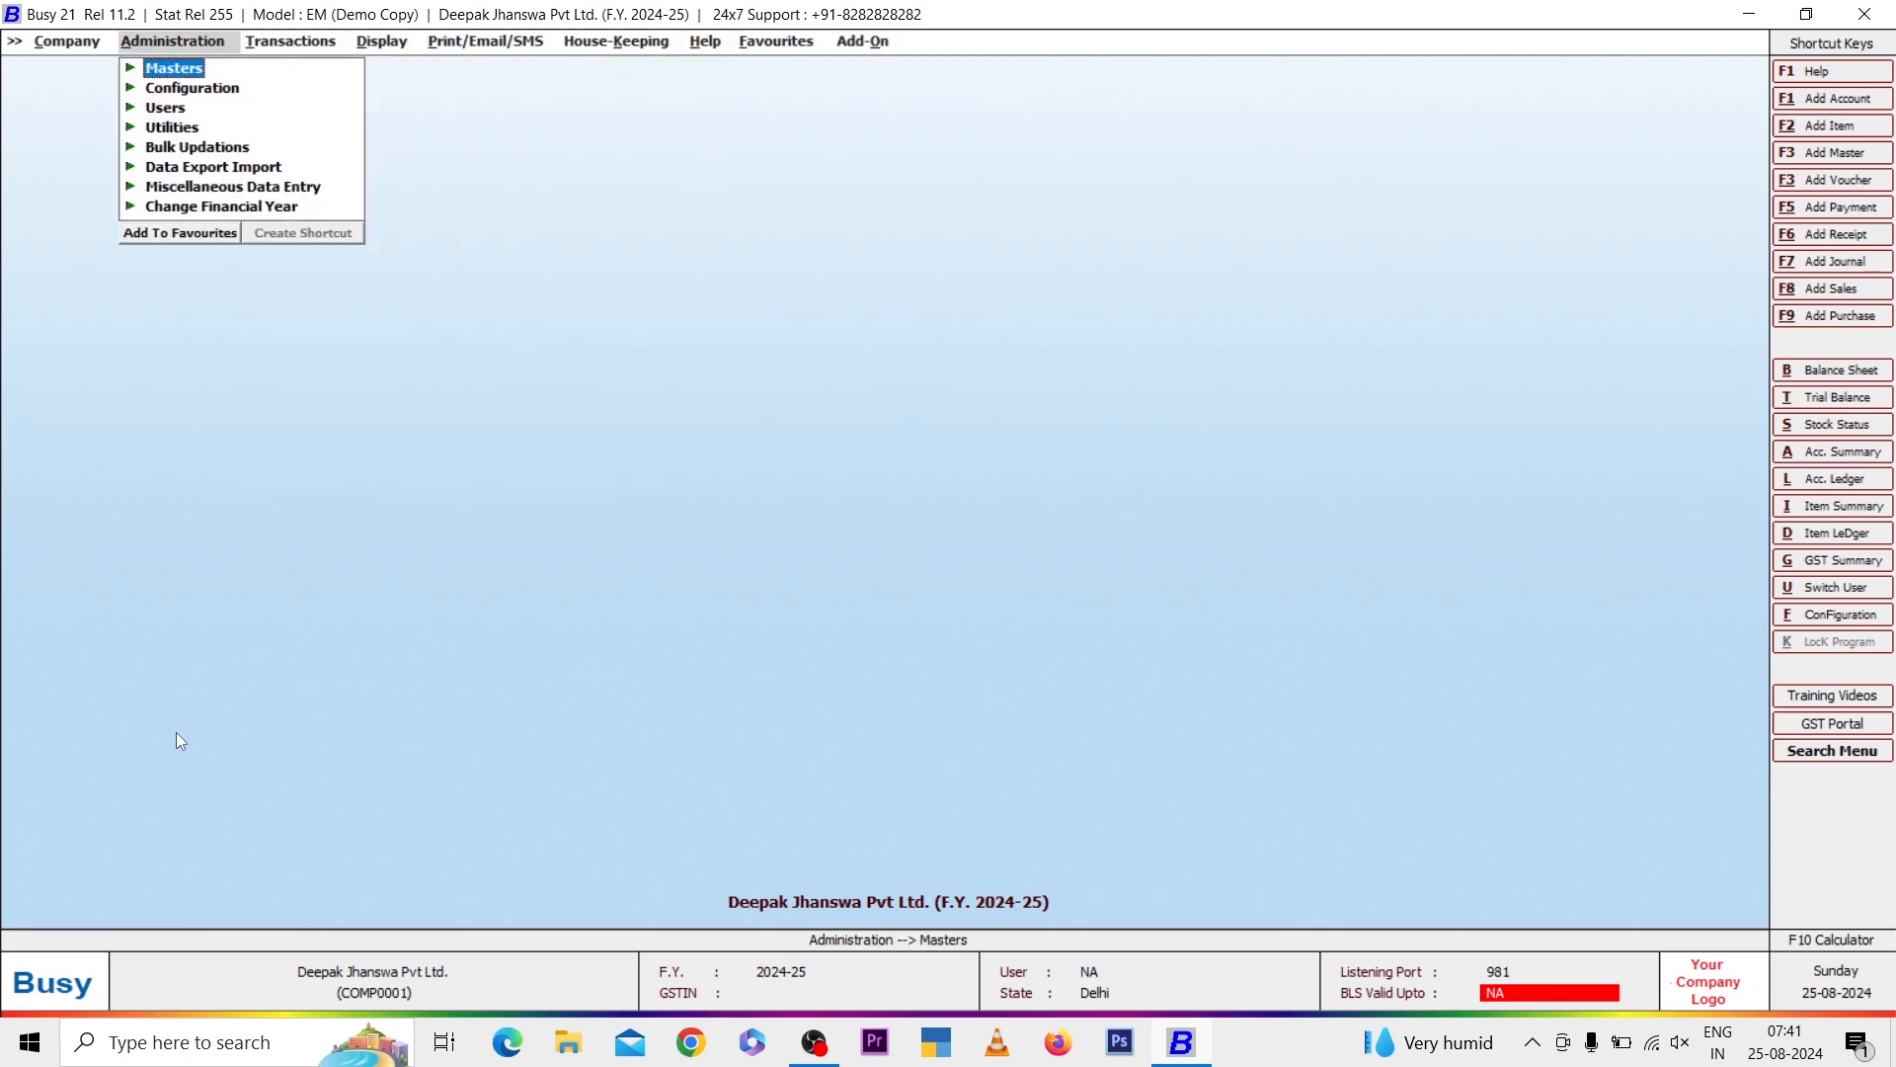